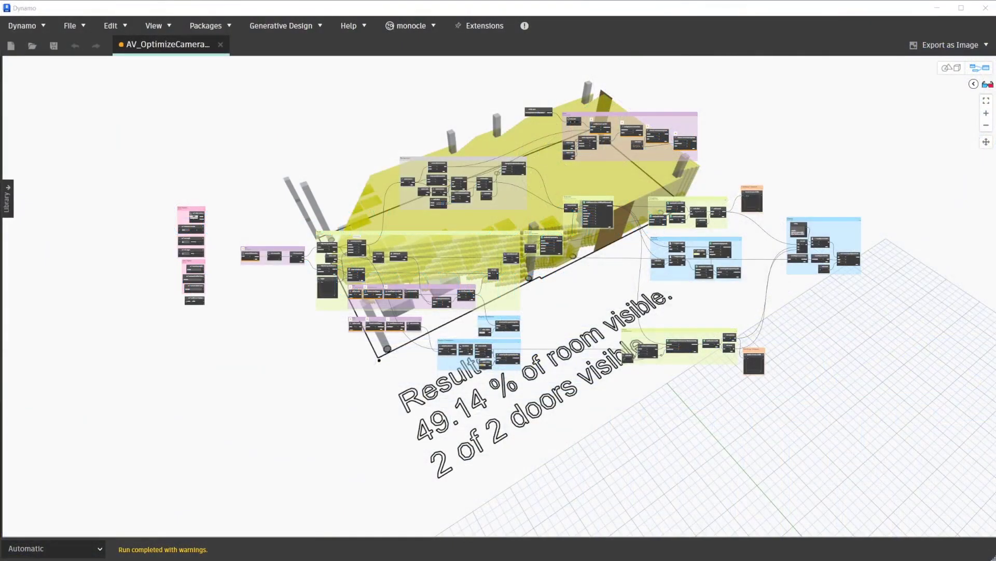
scroll(176, 238, up, 1)
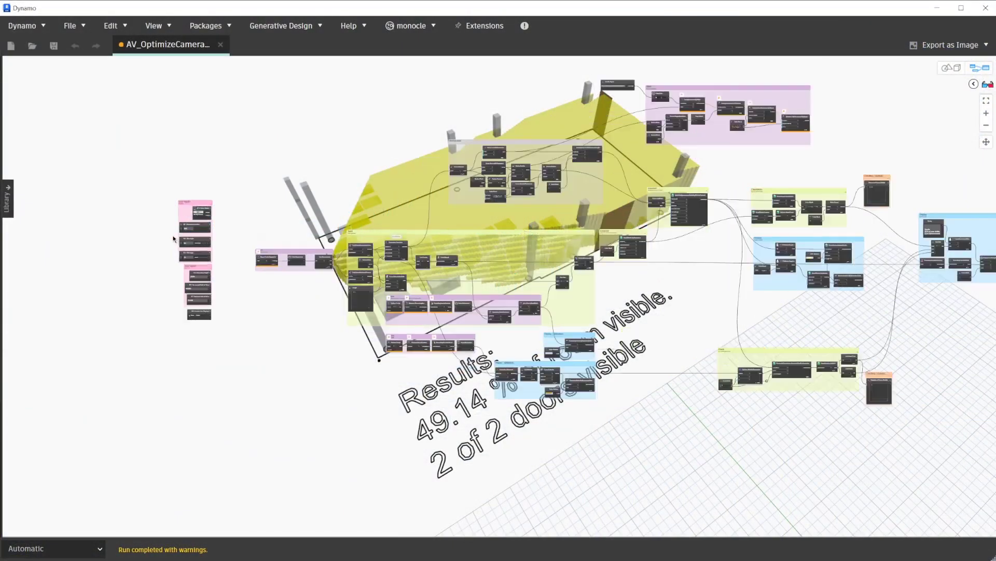
scroll(175, 239, up, 2)
scroll(175, 238, up, 1)
scroll(175, 239, down, 1)
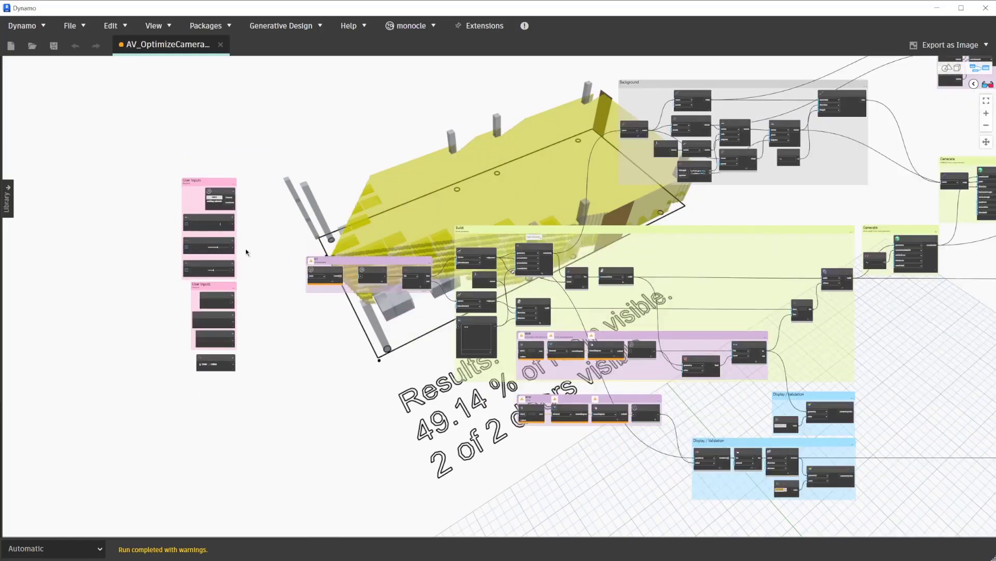
scroll(245, 248, down, 1)
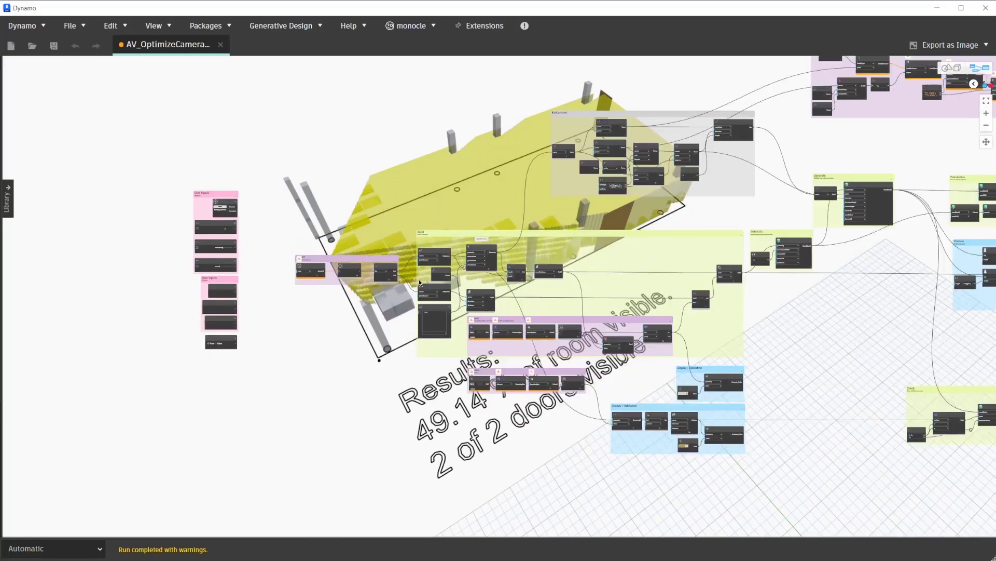
scroll(564, 237, up, 2)
scroll(688, 255, up, 1)
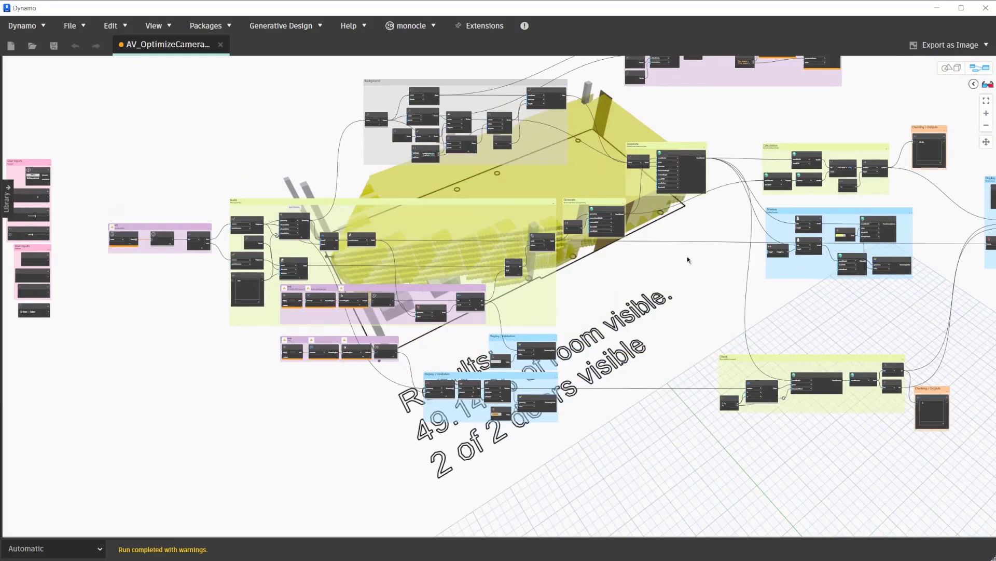
scroll(704, 267, down, 1)
scroll(703, 267, down, 1)
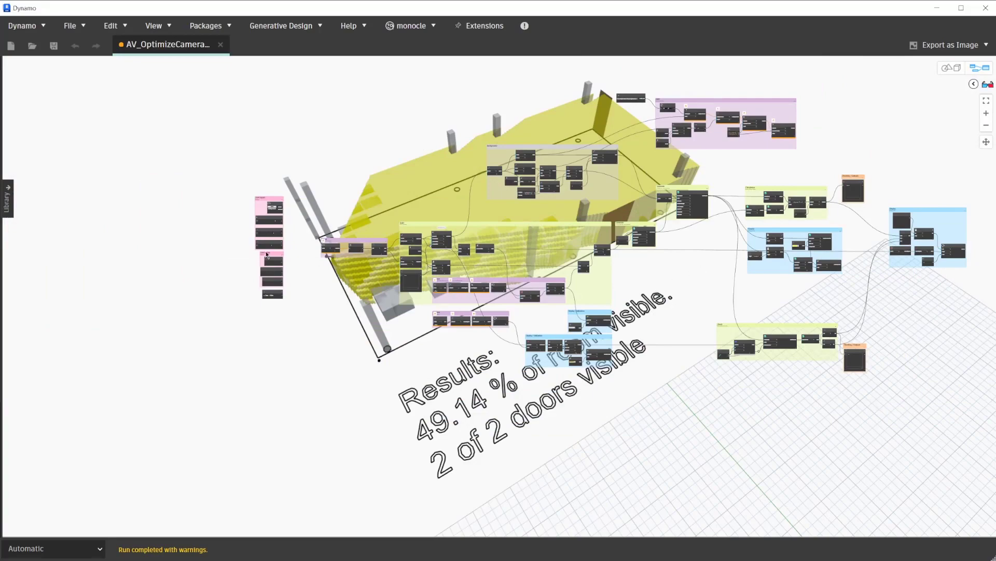
- Pan the User Inputs area and minimize Dynamo to show Revit's cafeteria 3D view
drag(289, 234, 315, 231)
scroll(316, 231, up, 2)
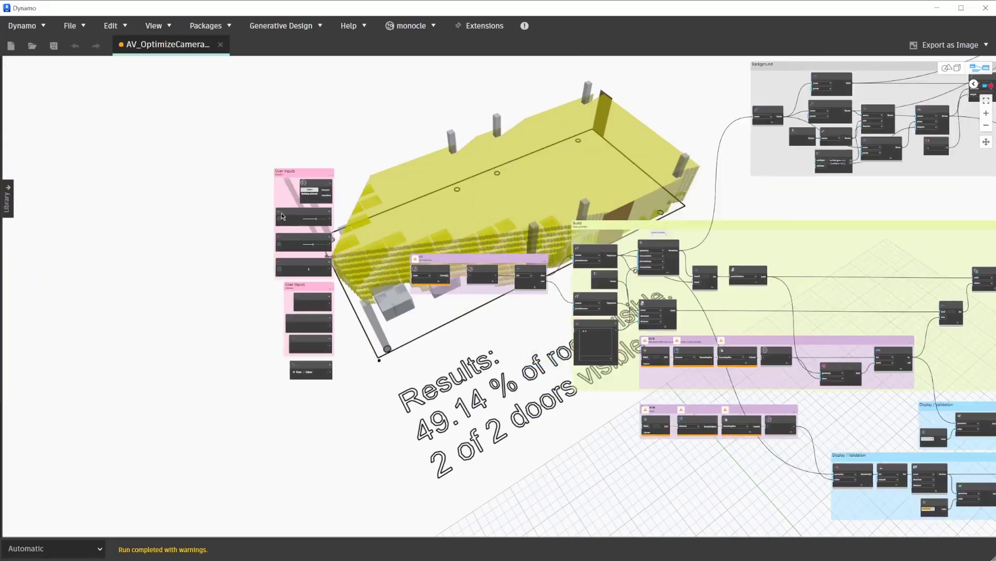
scroll(288, 210, up, 2)
scroll(288, 203, up, 2)
scroll(288, 198, up, 2)
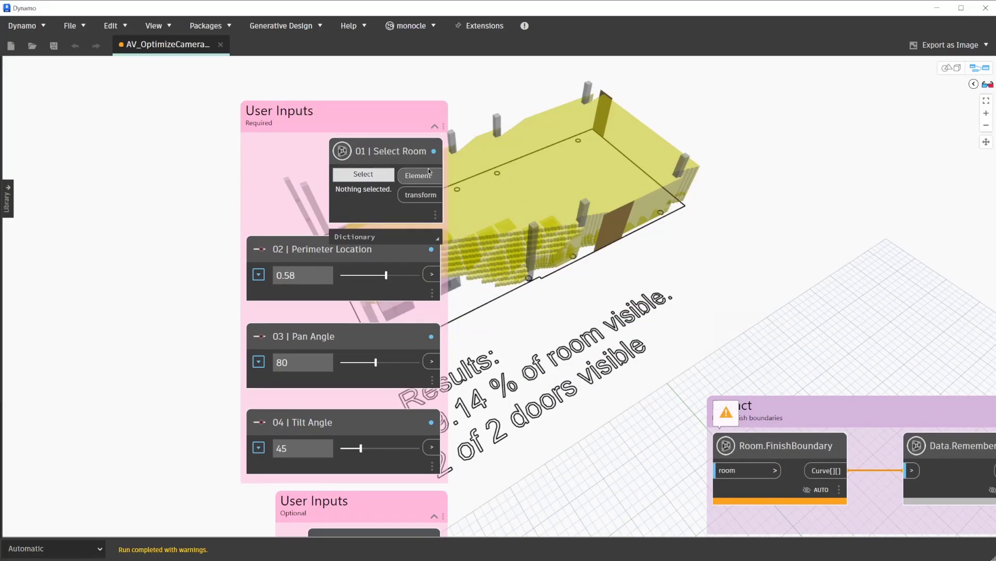
click(939, 10)
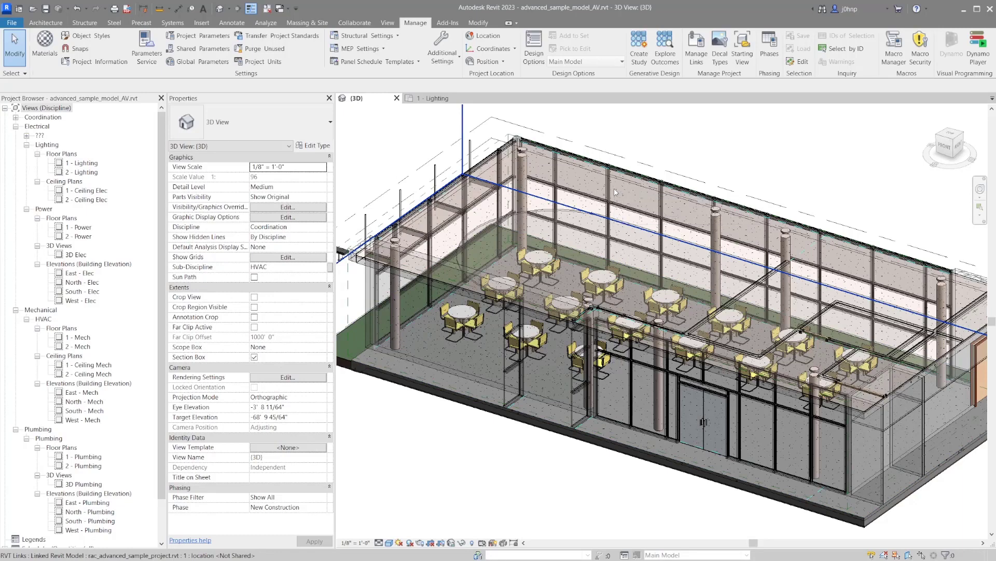
- Pick the cafeteria room on the 1 - Lighting plan as the Select Room input (element 177305)
click(616, 194)
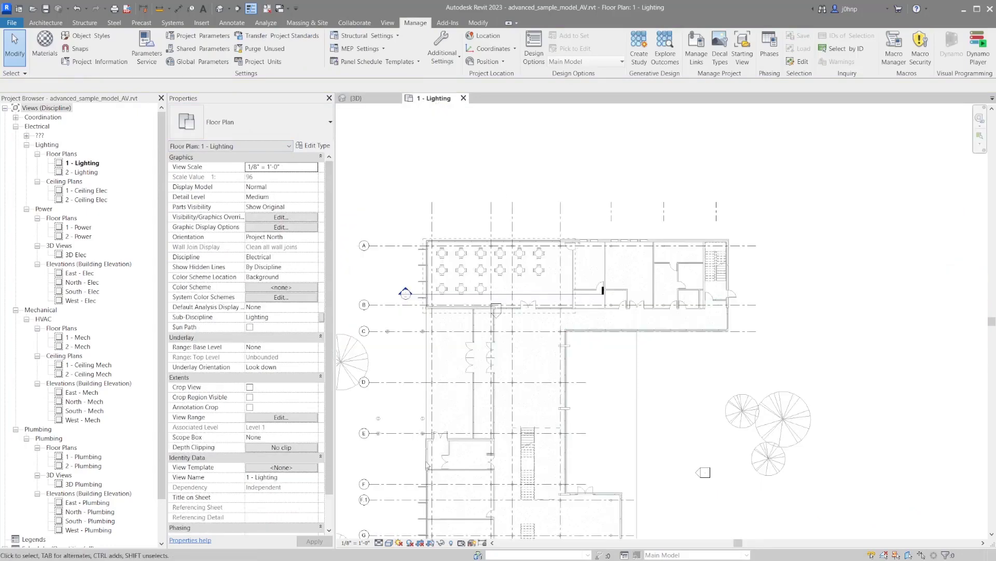
click(491, 541)
click(363, 174)
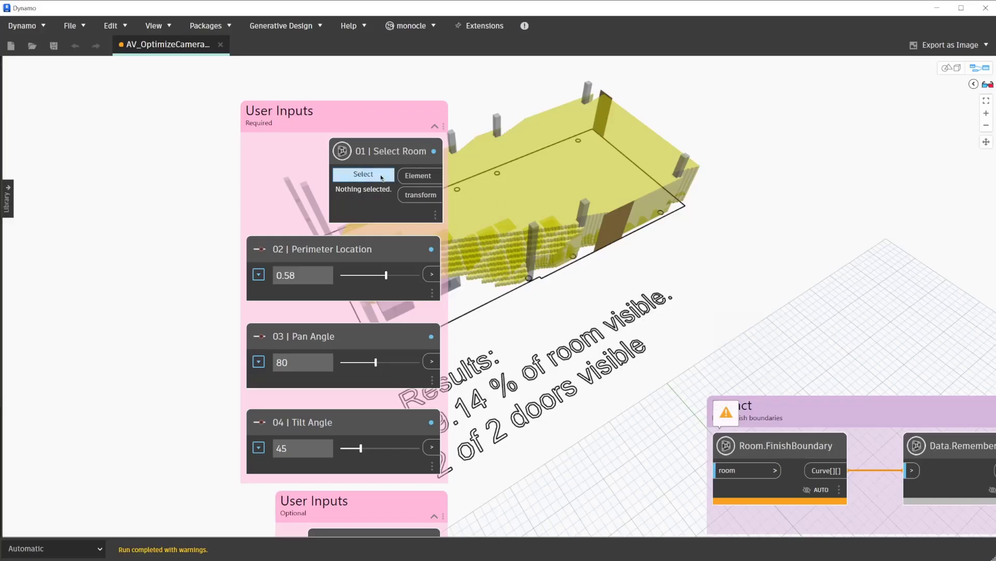
click(936, 7)
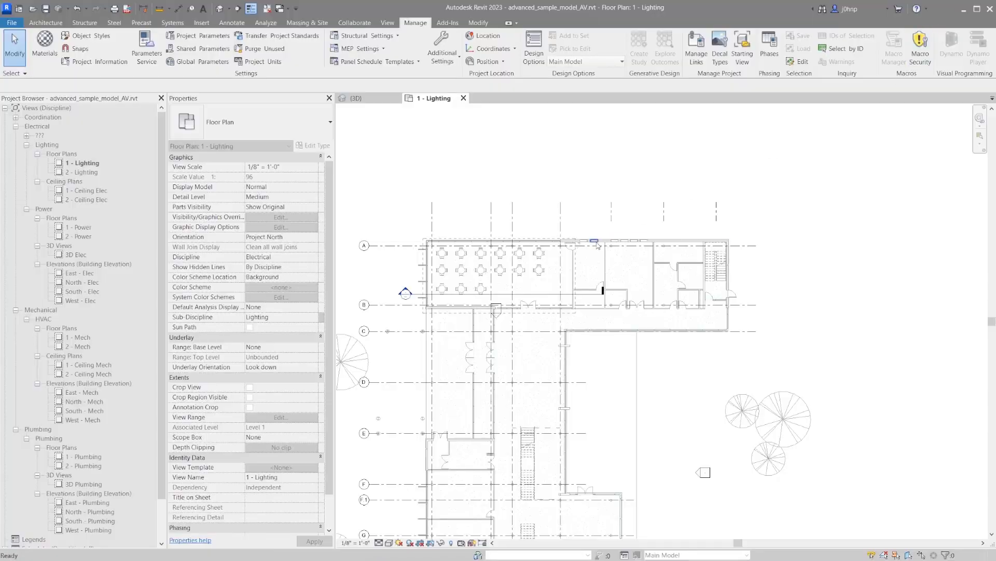
click(503, 406)
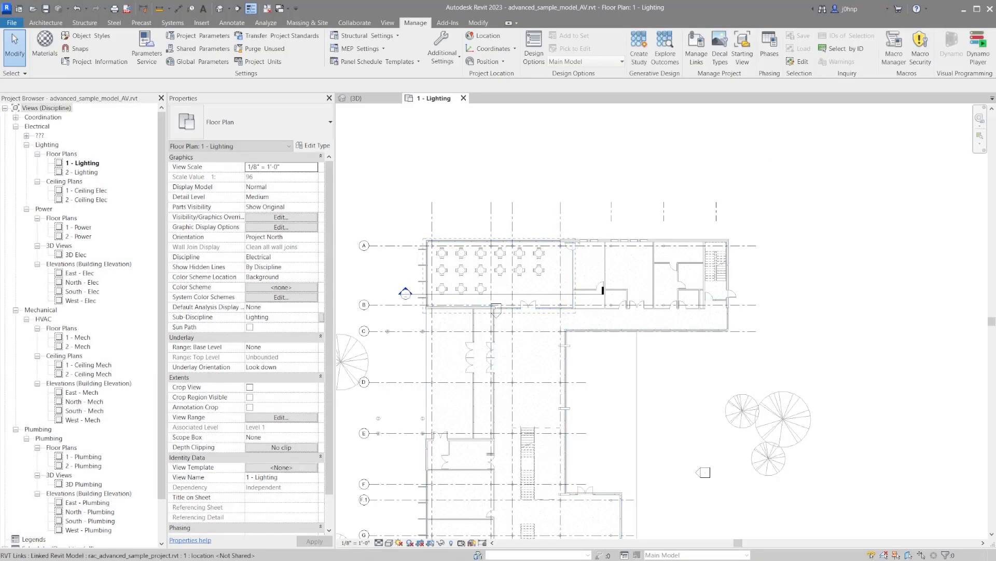
click(452, 541)
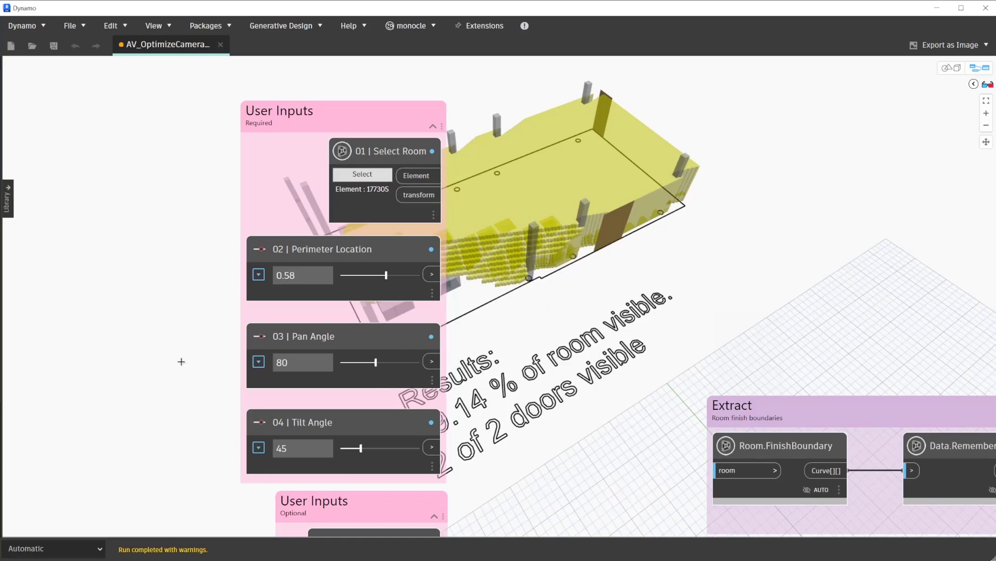
- Set the camera sliders to perimeter 0.47, pan 111, tilt 56, giving 30.32% room and 1 door visible
click(384, 155)
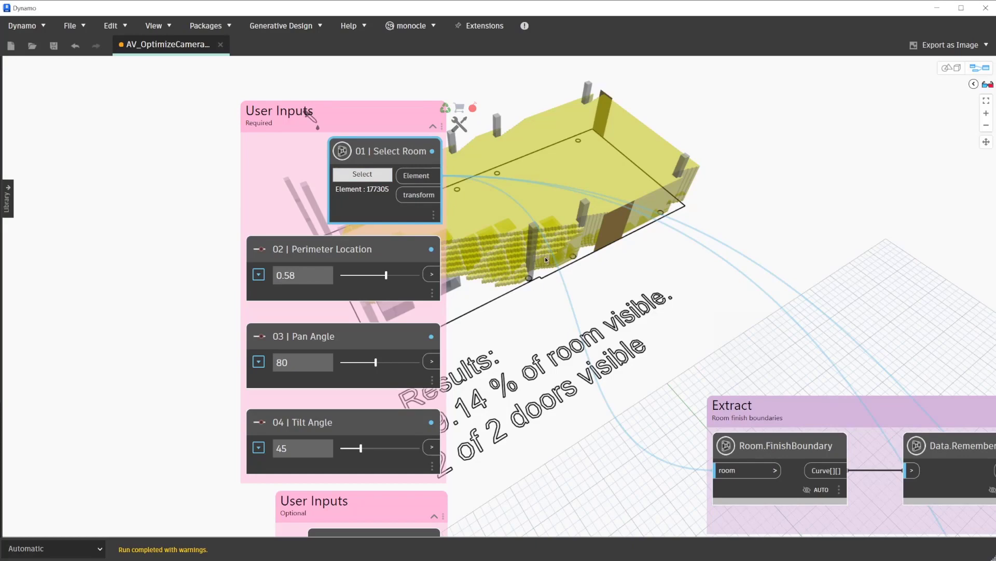
click(577, 274)
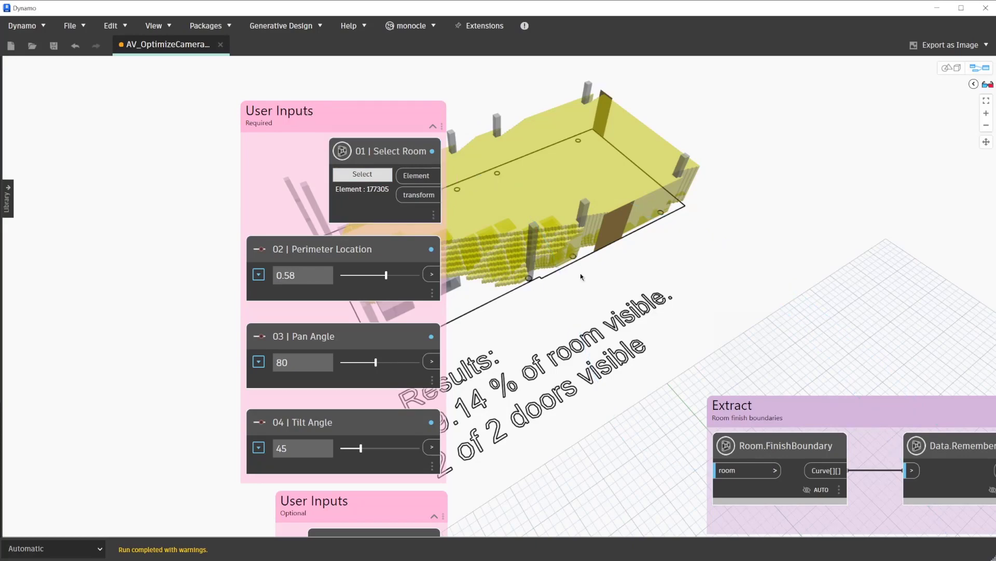
scroll(580, 274, down, 3)
scroll(569, 233, down, 2)
scroll(545, 214, up, 2)
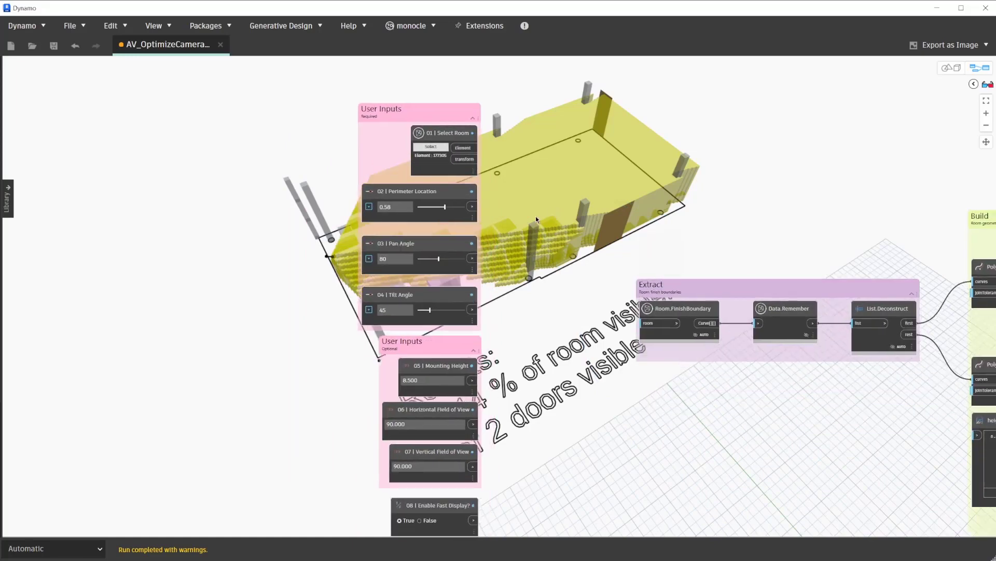
scroll(535, 216, up, 2)
scroll(534, 219, up, 2)
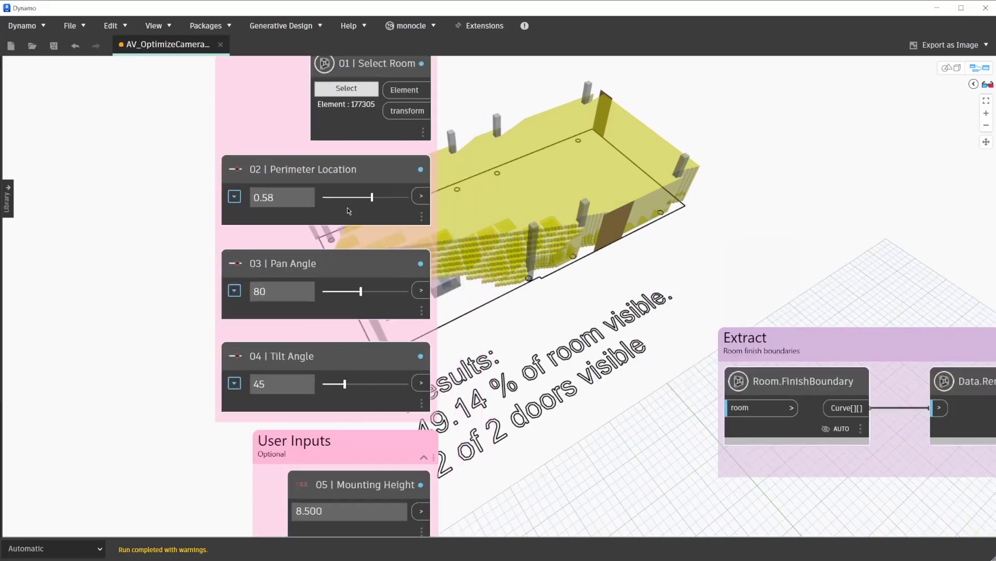
middle_drag(473, 213, 344, 200)
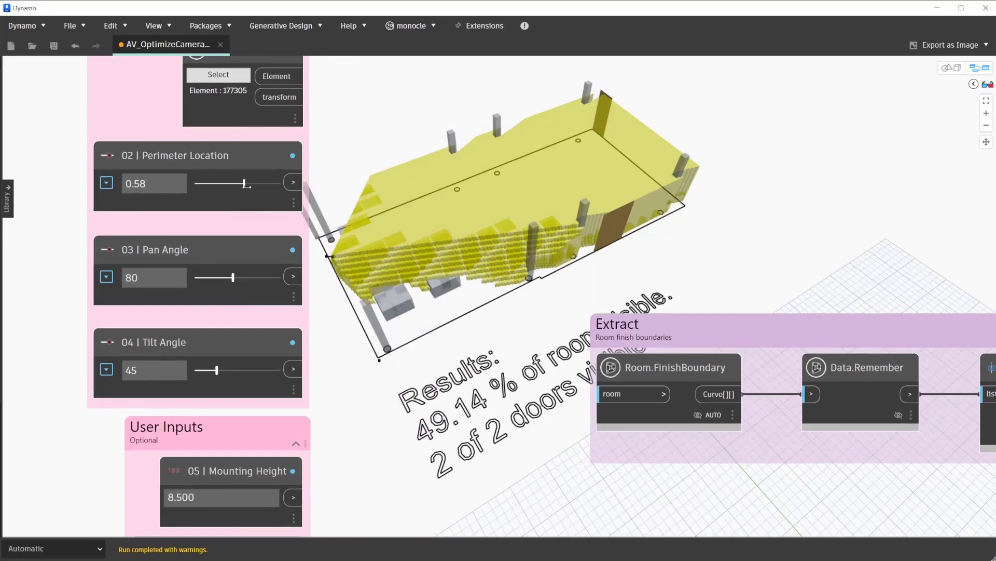
mouse_move(246, 184)
mouse_down()
mouse_move(219, 183)
mouse_move(229, 185)
mouse_up()
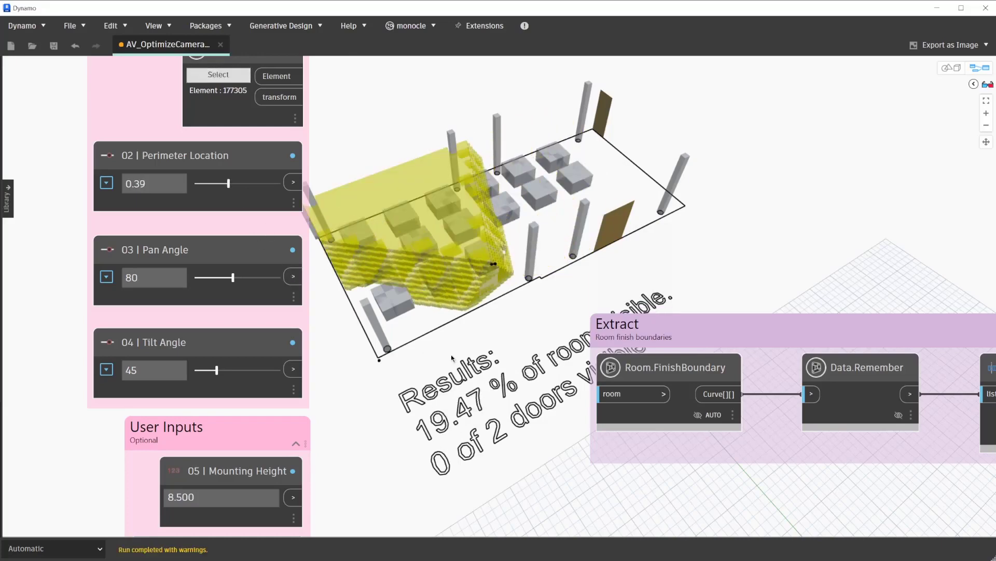
scroll(451, 355, down, 1)
scroll(422, 290, up, 2)
scroll(324, 289, up, 1)
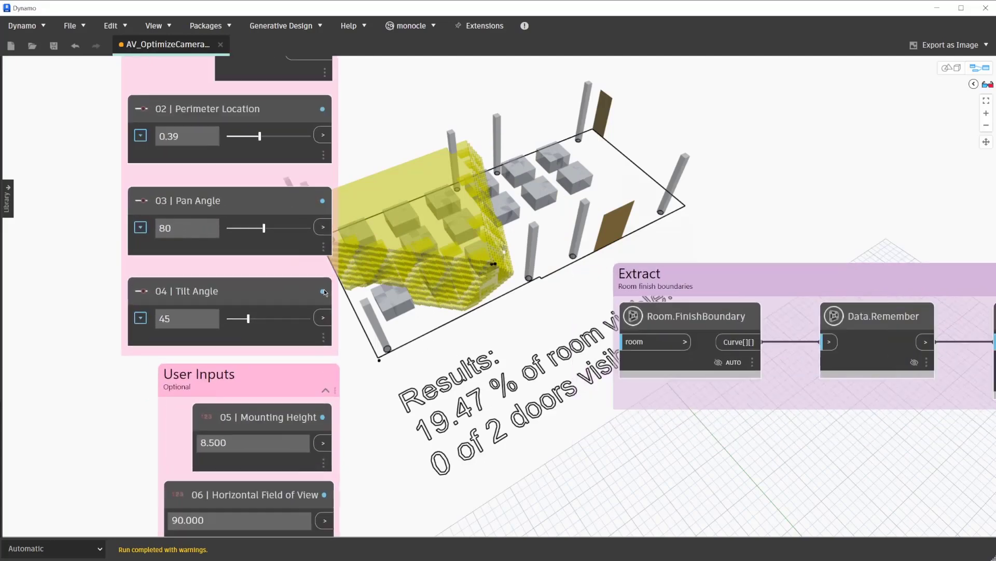
mouse_move(263, 228)
mouse_down()
mouse_move(280, 228)
mouse_move(269, 229)
mouse_up()
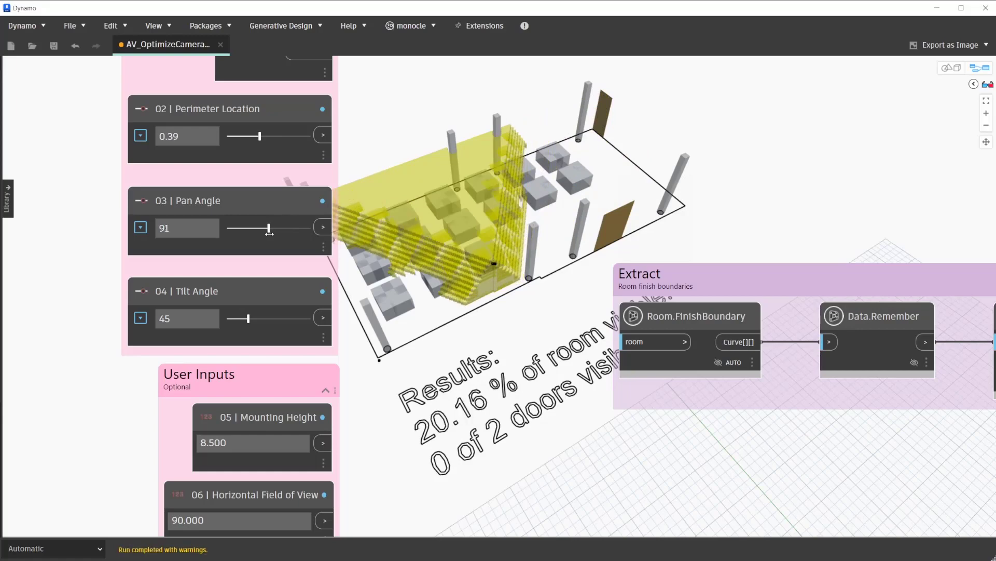
drag(248, 319, 265, 319)
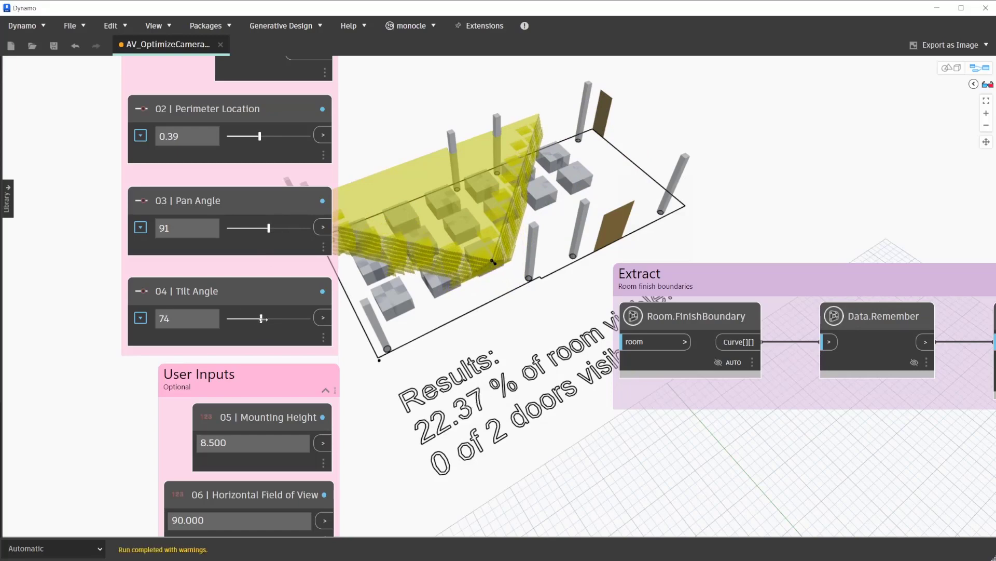
drag(265, 318, 253, 319)
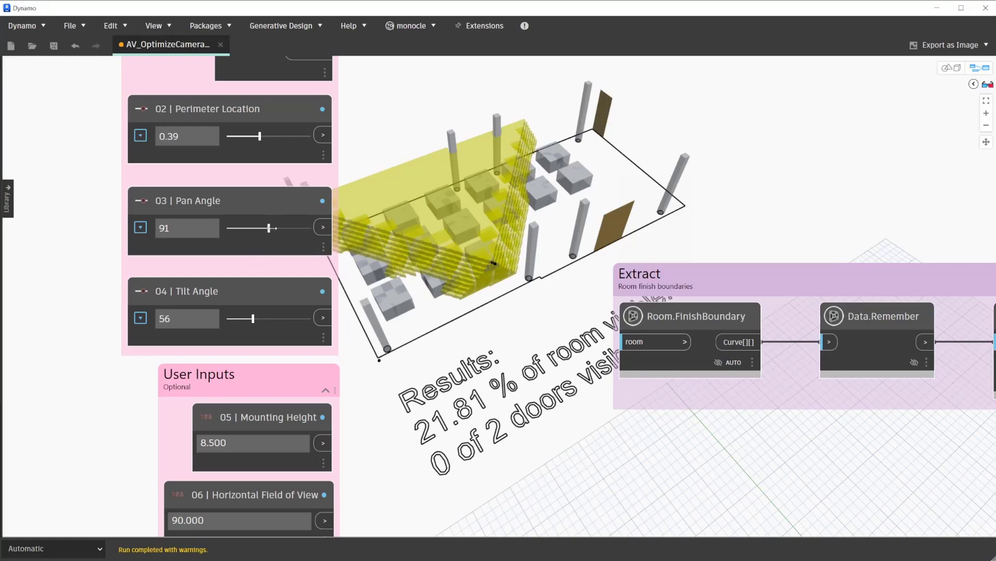
drag(269, 227, 279, 228)
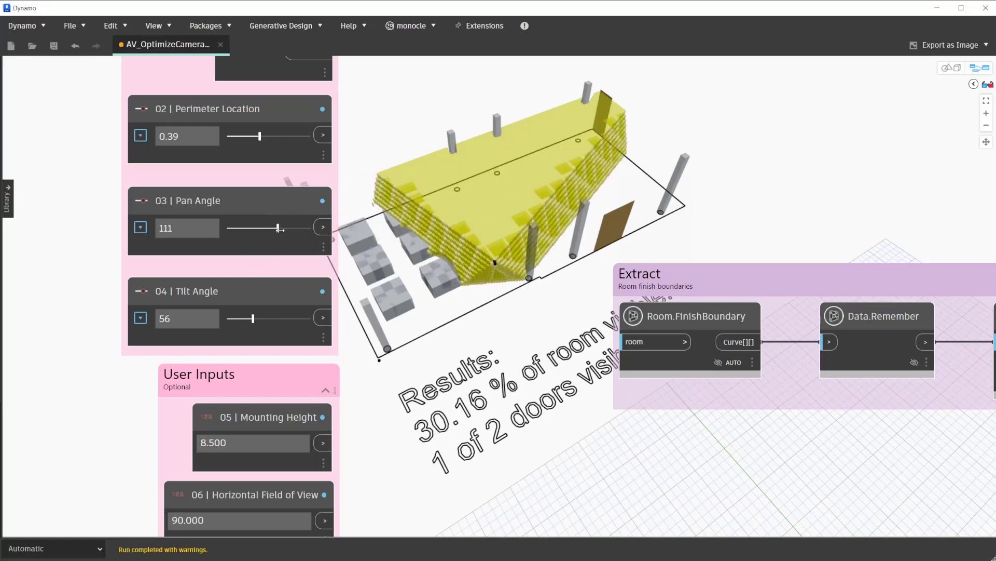
drag(260, 136, 269, 137)
scroll(398, 200, down, 1)
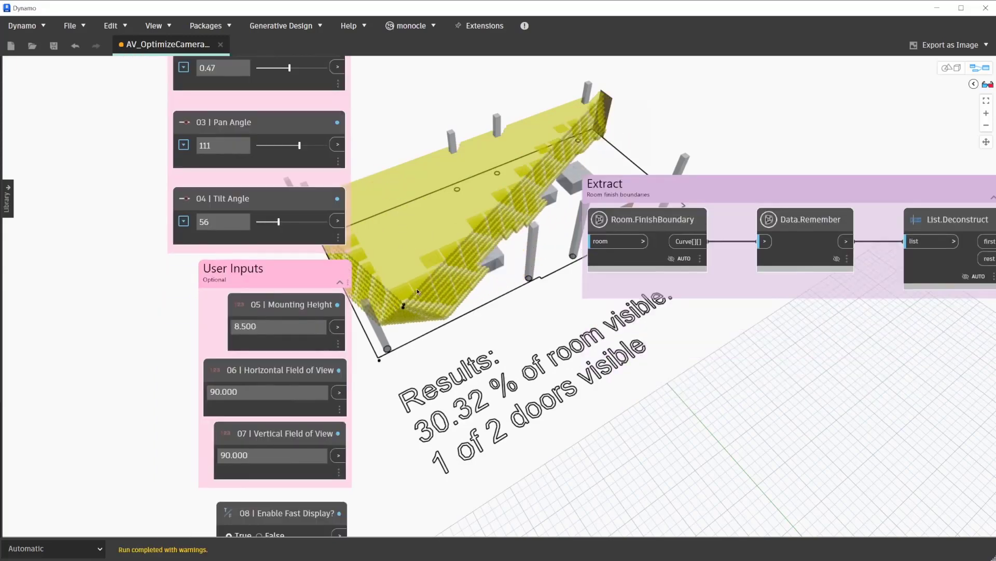
scroll(410, 290, up, 1)
scroll(405, 314, up, 1)
scroll(406, 314, up, 1)
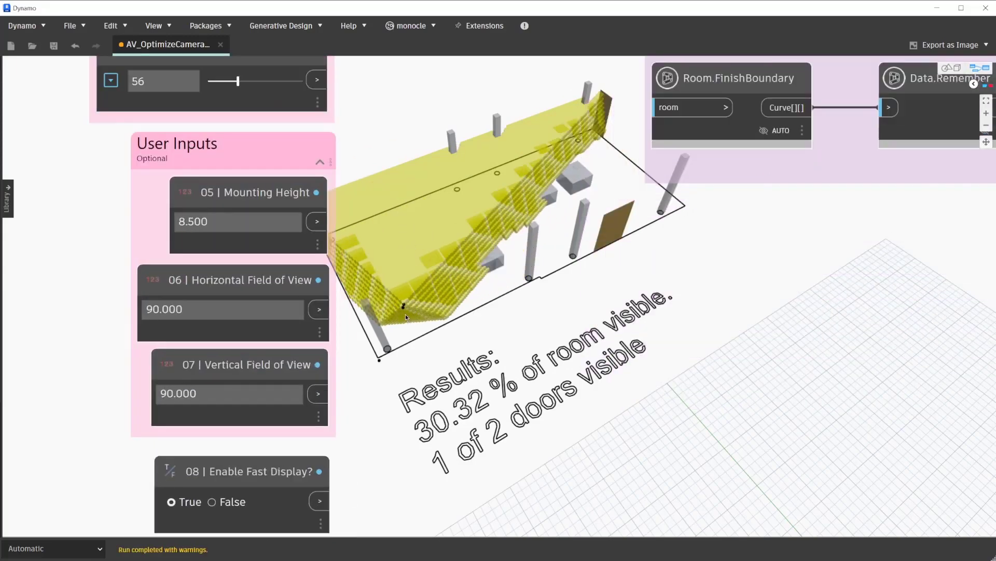
click(271, 221)
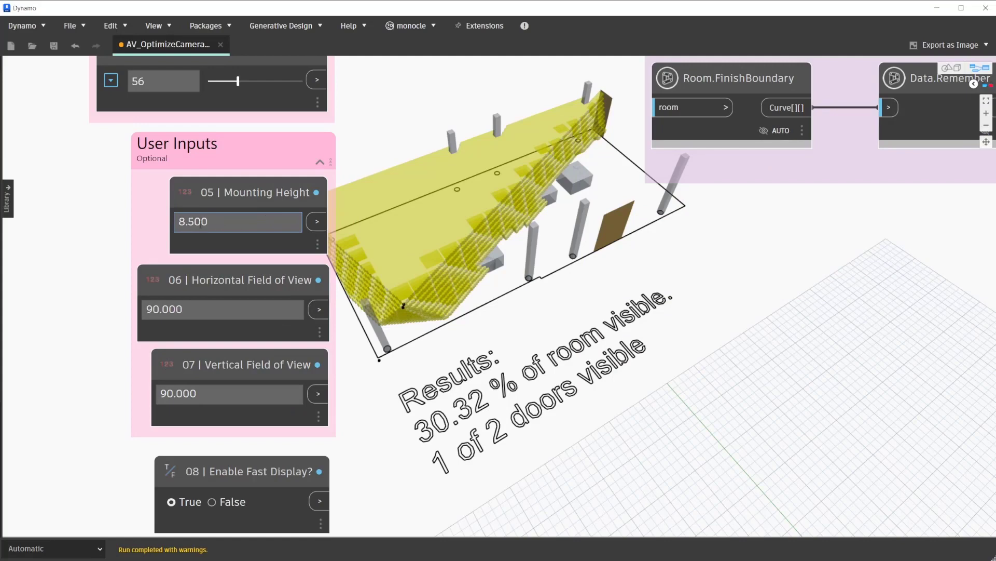
click(218, 244)
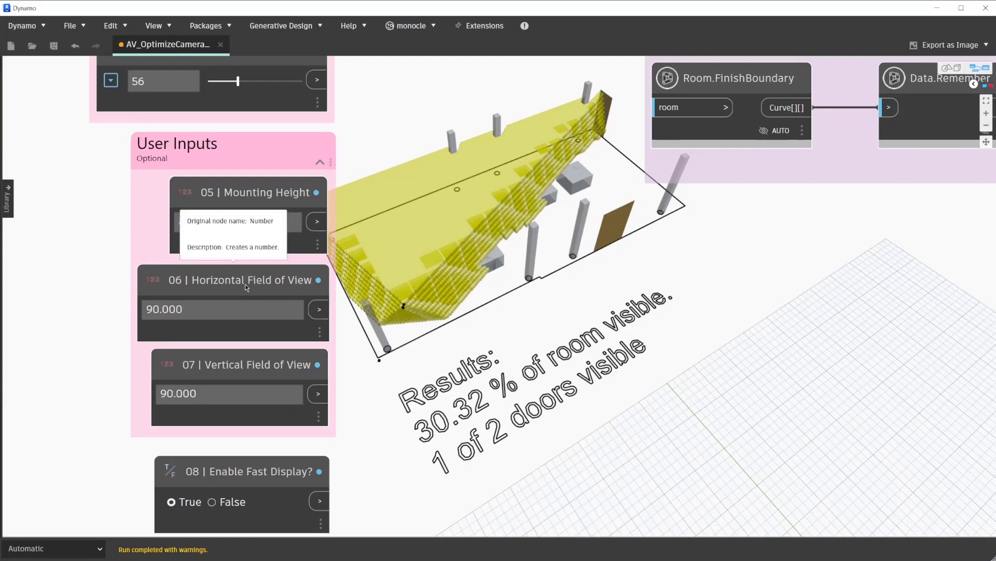
click(247, 308)
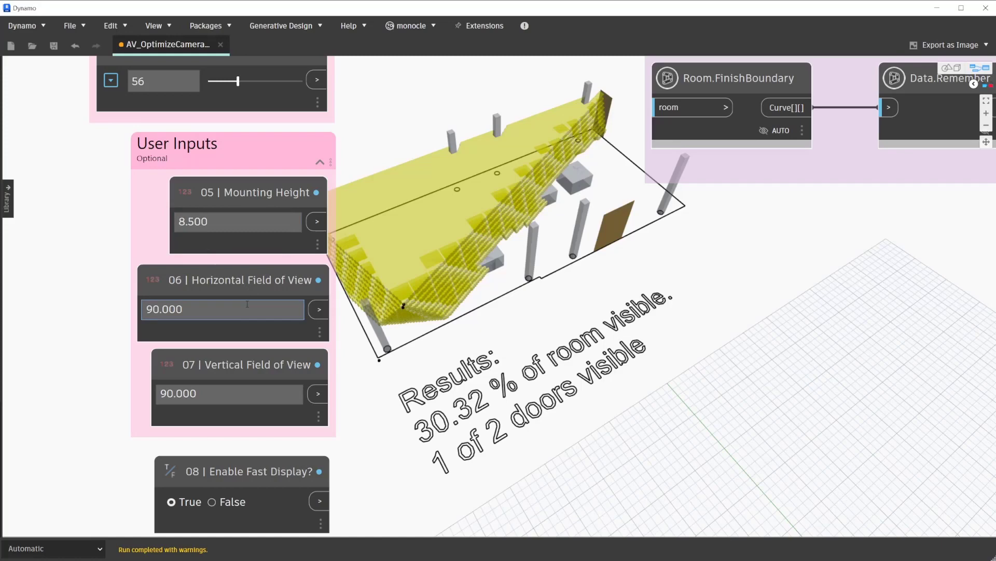
click(255, 393)
click(207, 312)
double_click(207, 312)
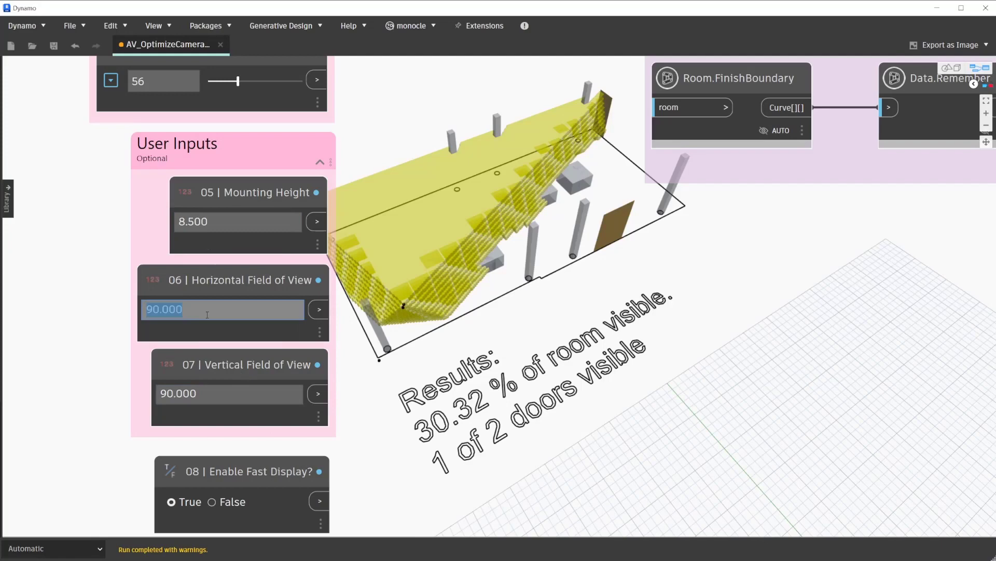
text(1)
text(35)
key(Return)
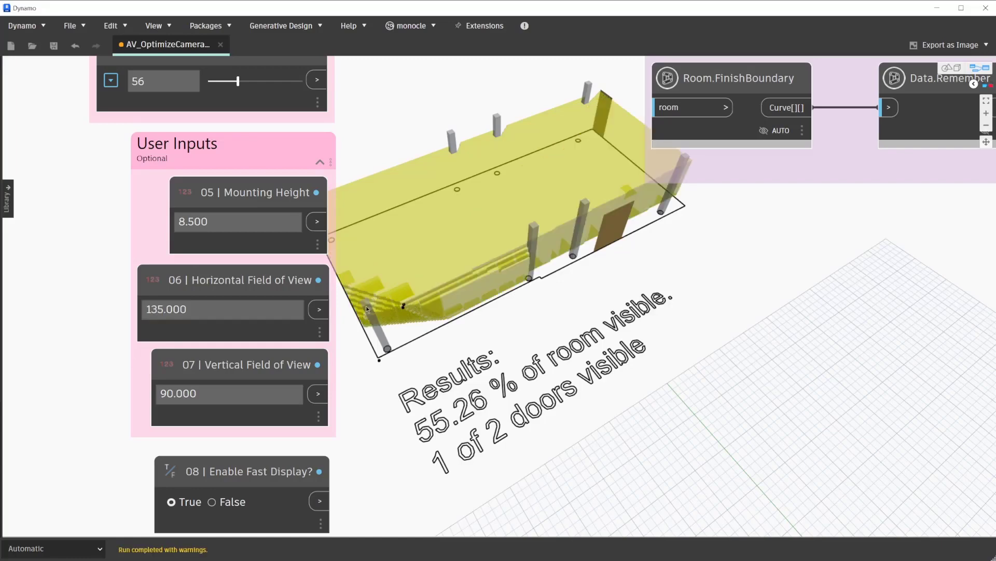
double_click(259, 309)
text(90)
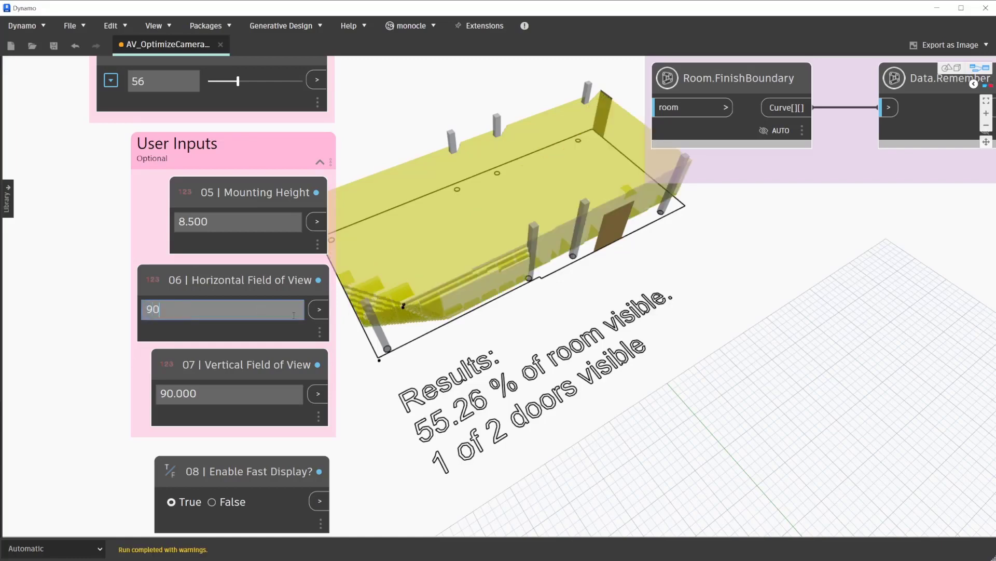
key(Return)
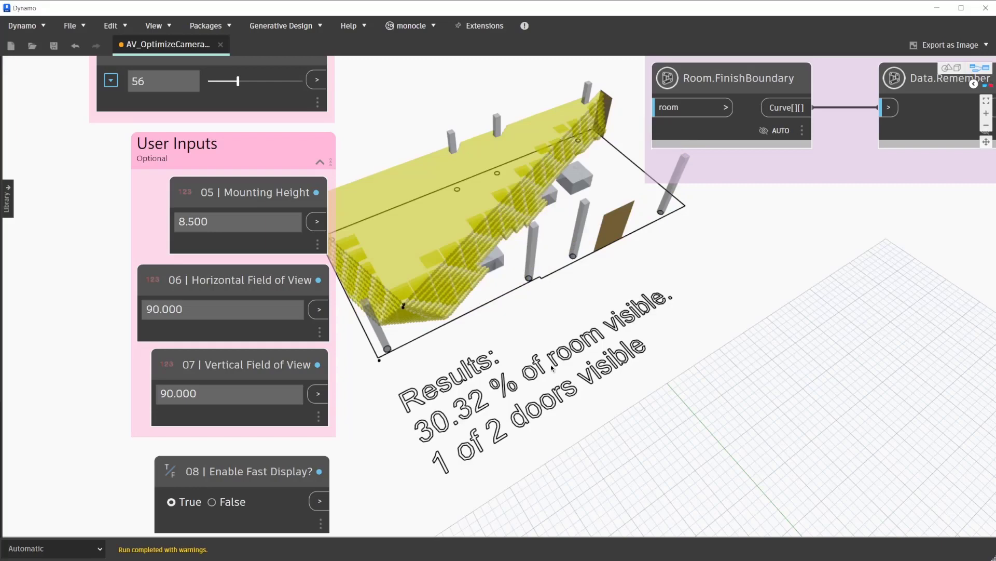
click(206, 306)
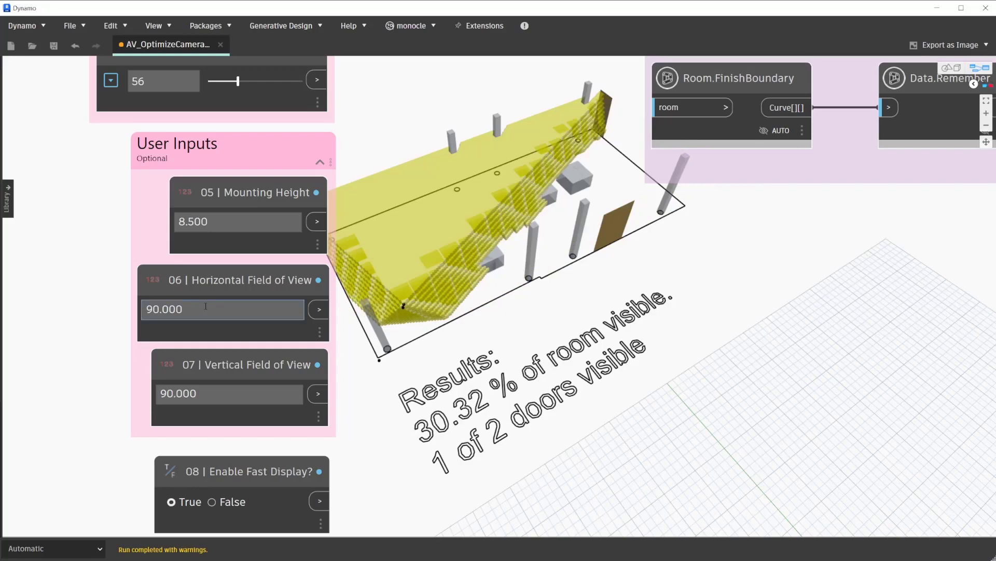
click(346, 350)
scroll(355, 347, down, 1)
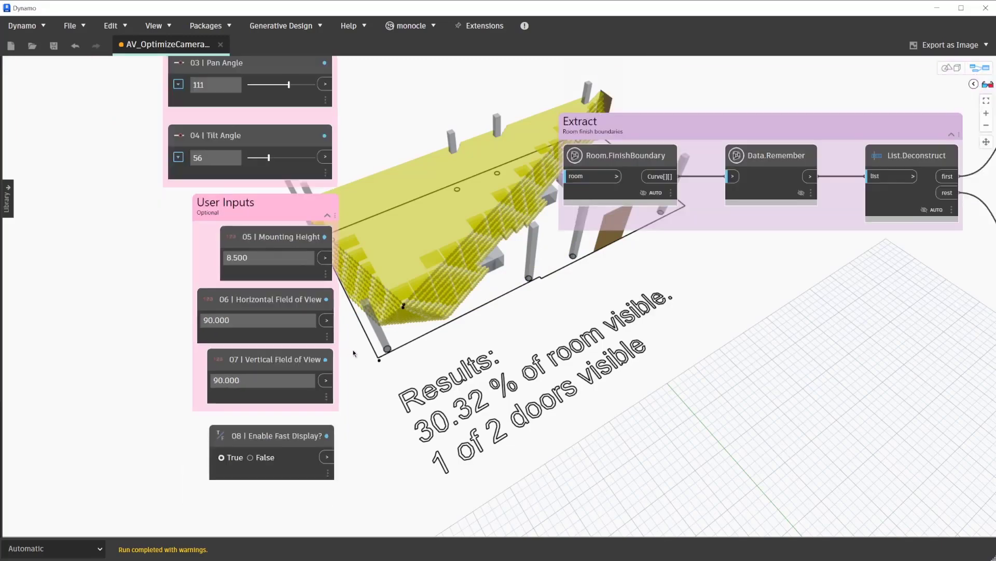
scroll(358, 343, down, 1)
scroll(341, 271, up, 2)
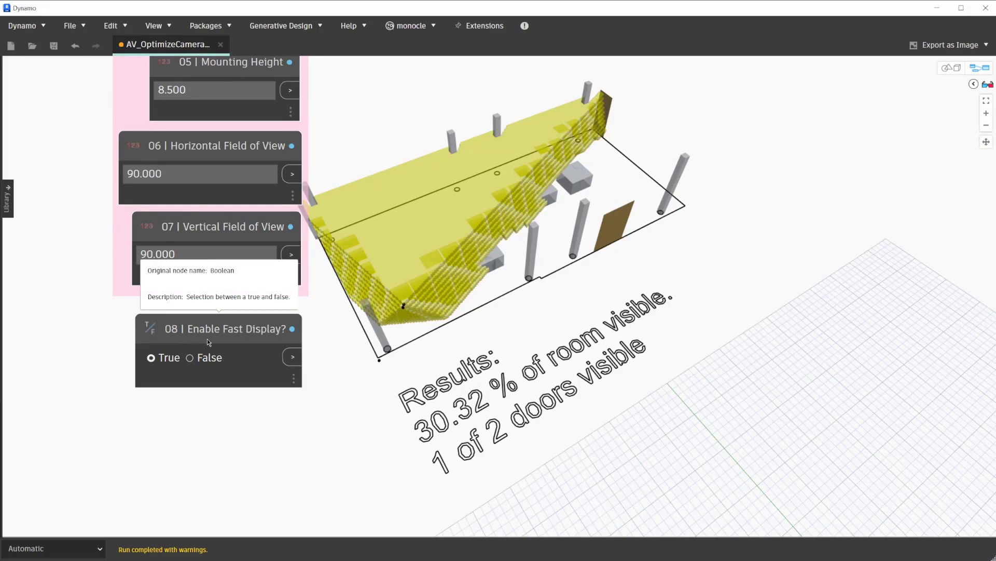
scroll(493, 354, down, 1)
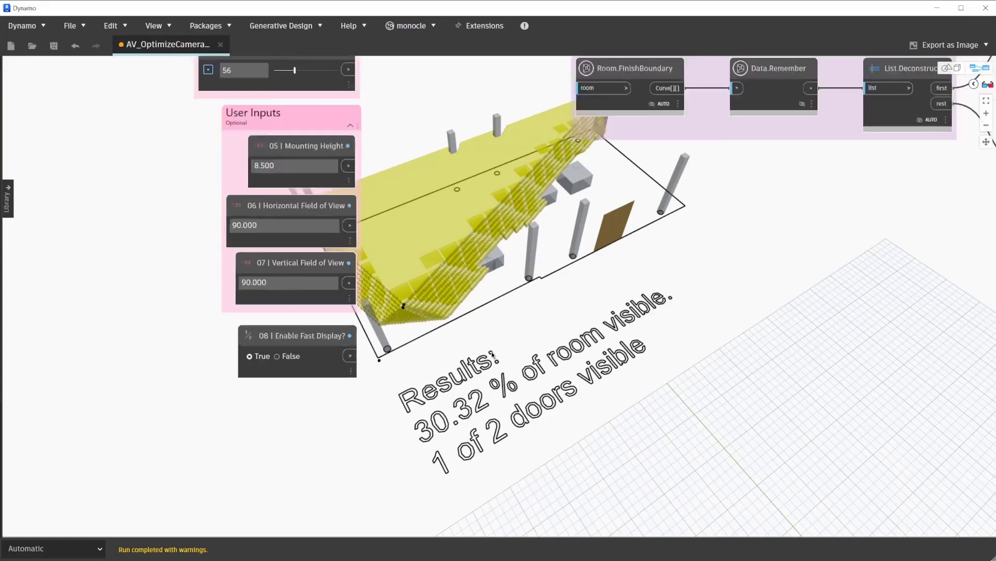
scroll(494, 354, down, 2)
scroll(494, 354, down, 1)
scroll(494, 354, down, 2)
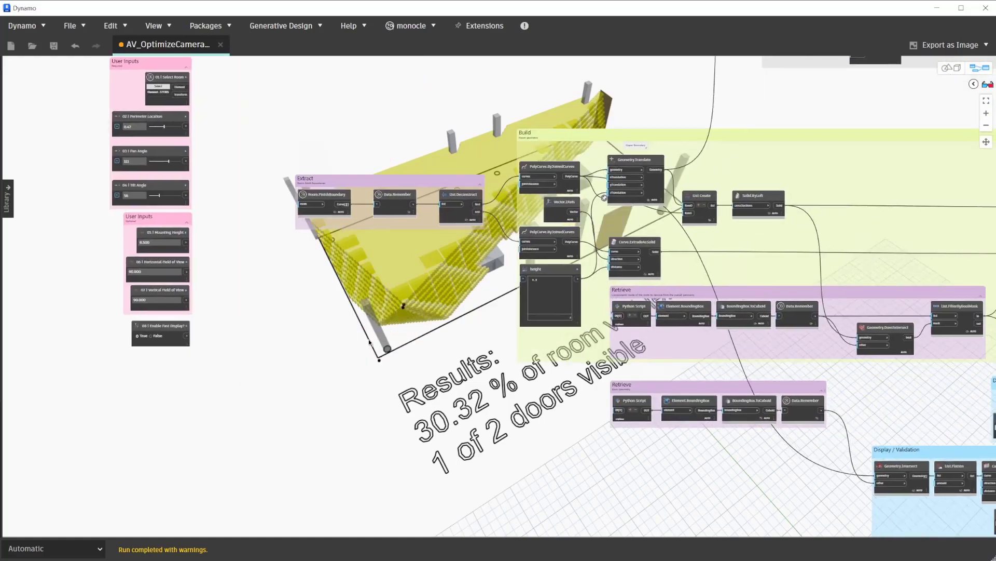
scroll(494, 355, down, 2)
scroll(494, 354, down, 2)
scroll(677, 387, up, 3)
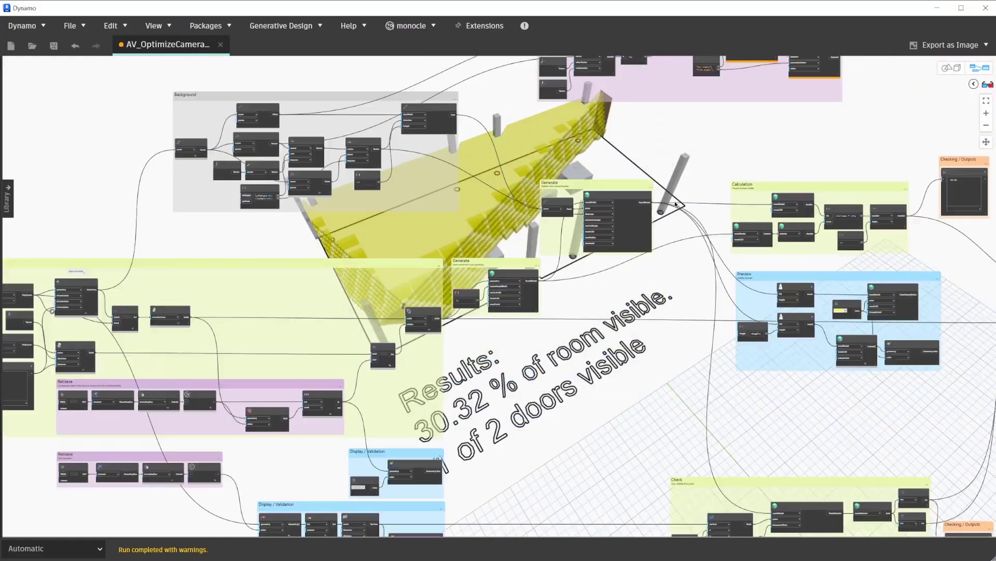
scroll(677, 204, up, 2)
scroll(677, 204, up, 2)
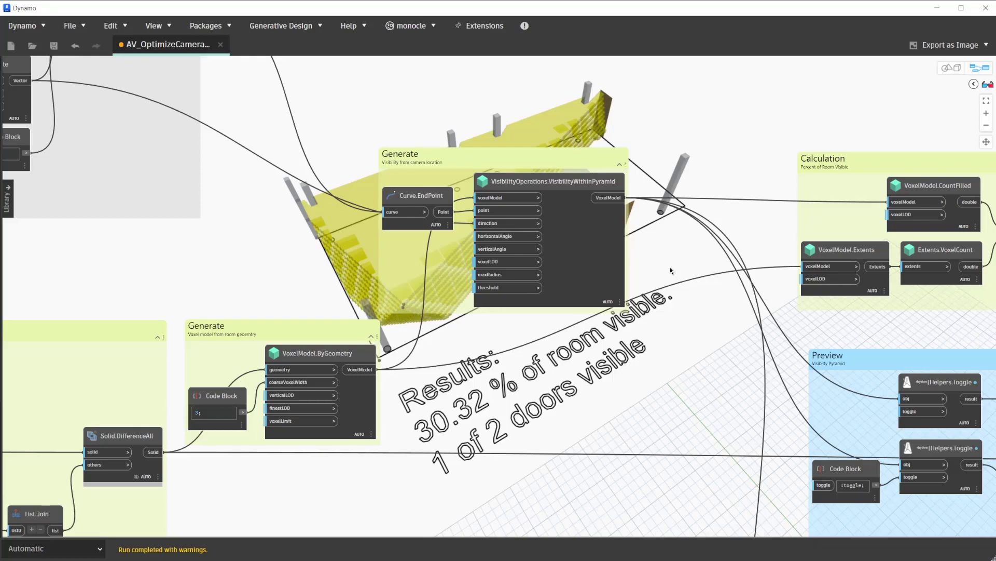
scroll(670, 267, down, 1)
scroll(670, 267, down, 2)
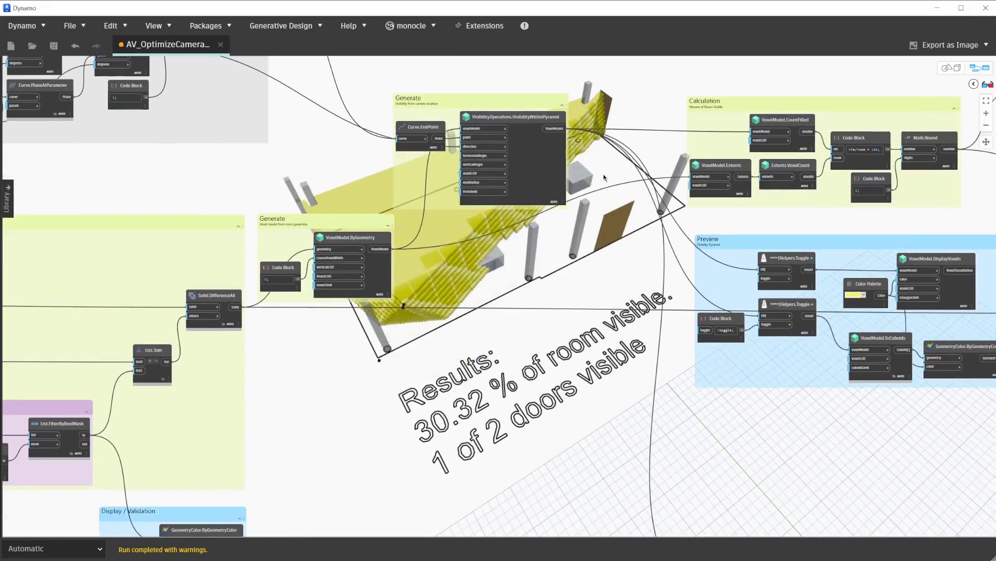
scroll(779, 233, up, 1)
scroll(818, 233, up, 1)
scroll(856, 227, up, 1)
mouse_move(845, 305)
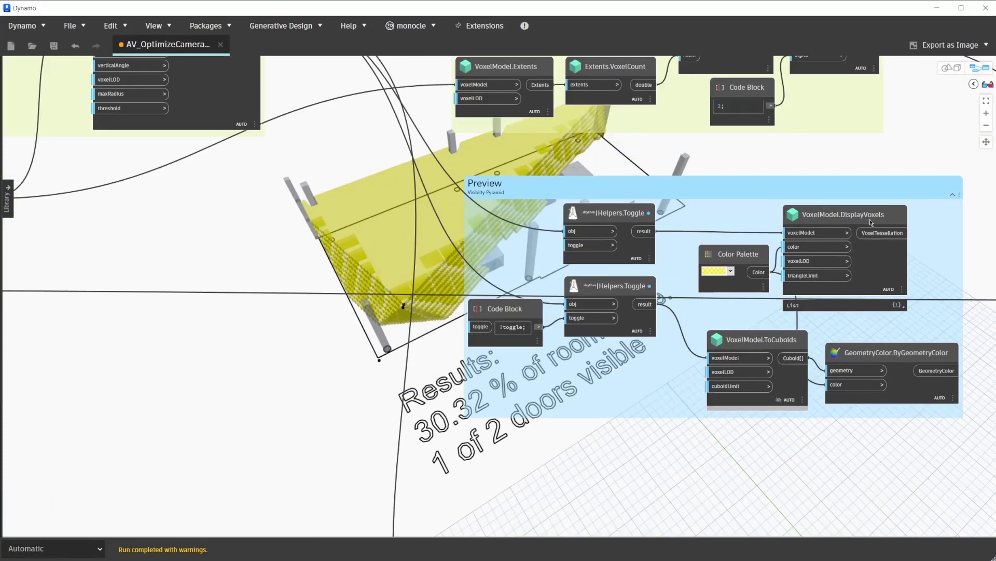
click(870, 222)
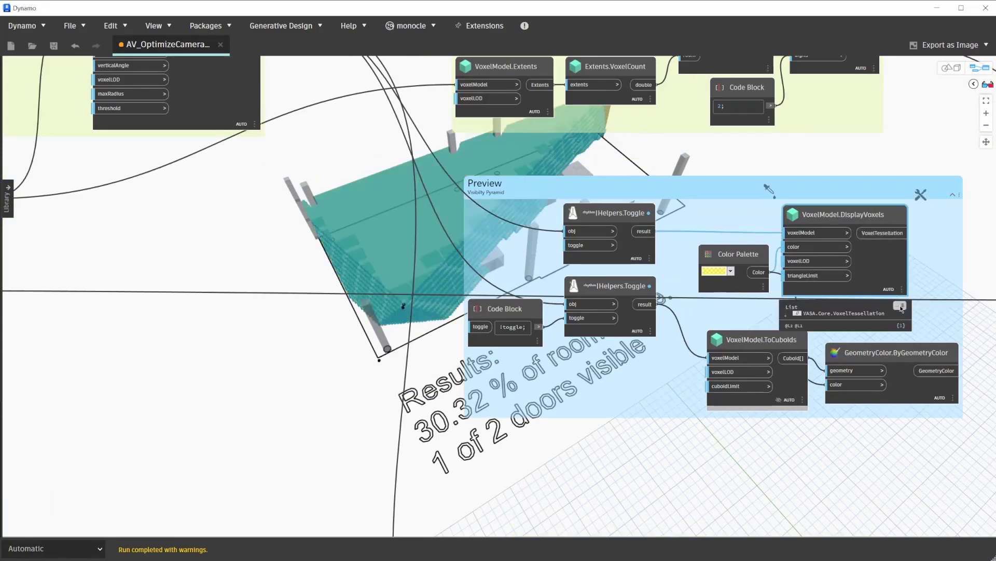
click(327, 261)
scroll(336, 255, down, 1)
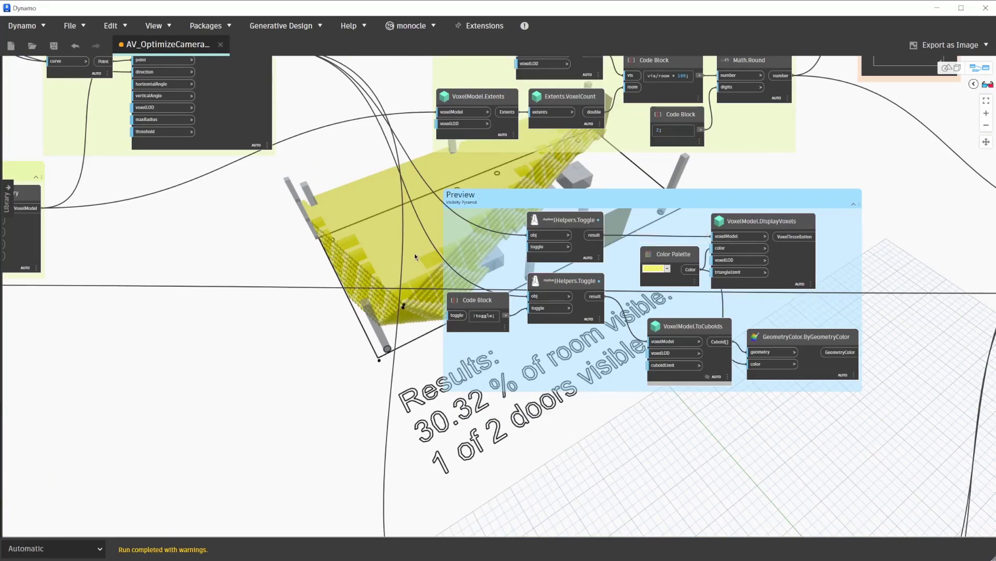
scroll(399, 250, down, 1)
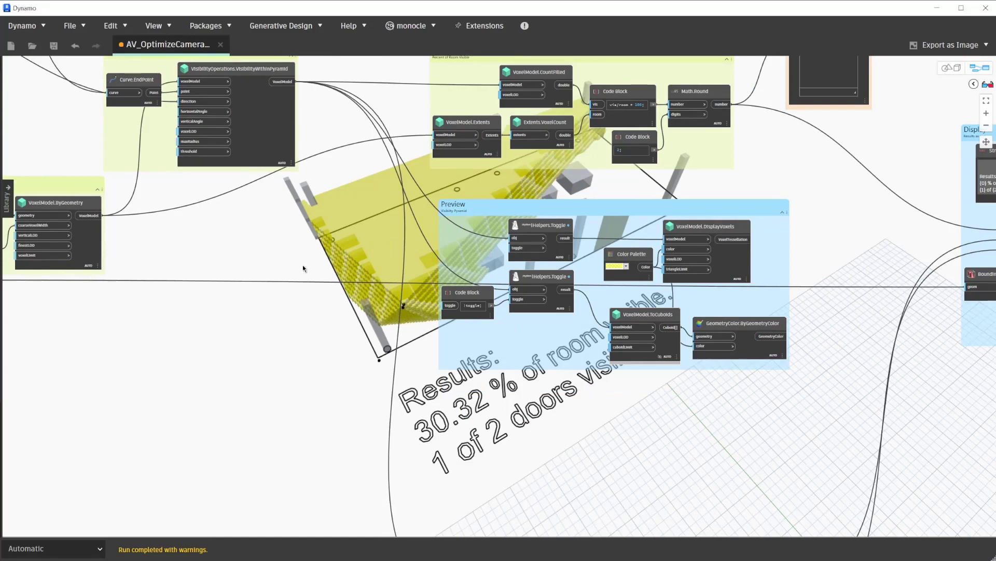
scroll(303, 265, down, 1)
scroll(303, 265, up, 1)
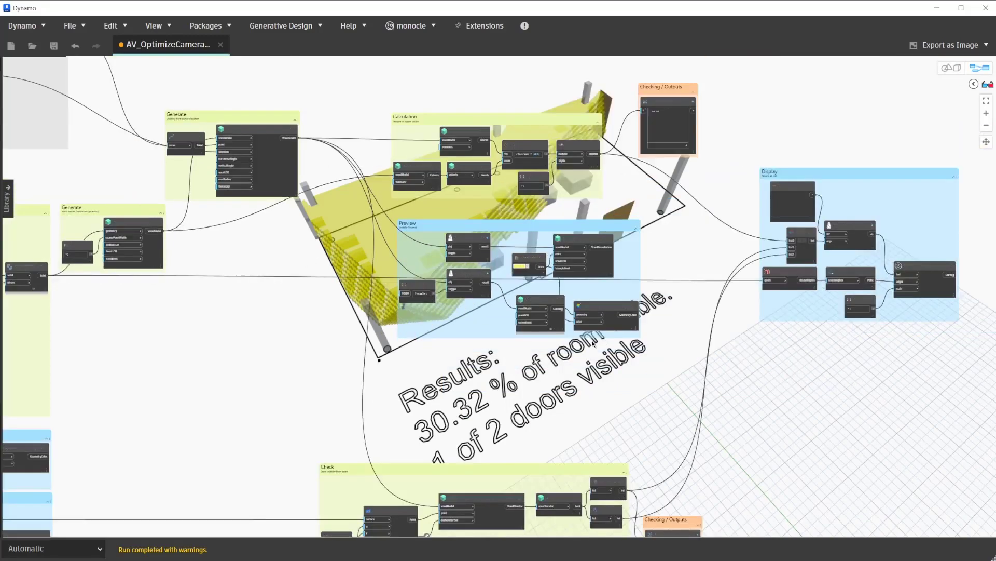
scroll(303, 265, up, 1)
scroll(590, 341, up, 1)
scroll(590, 340, up, 1)
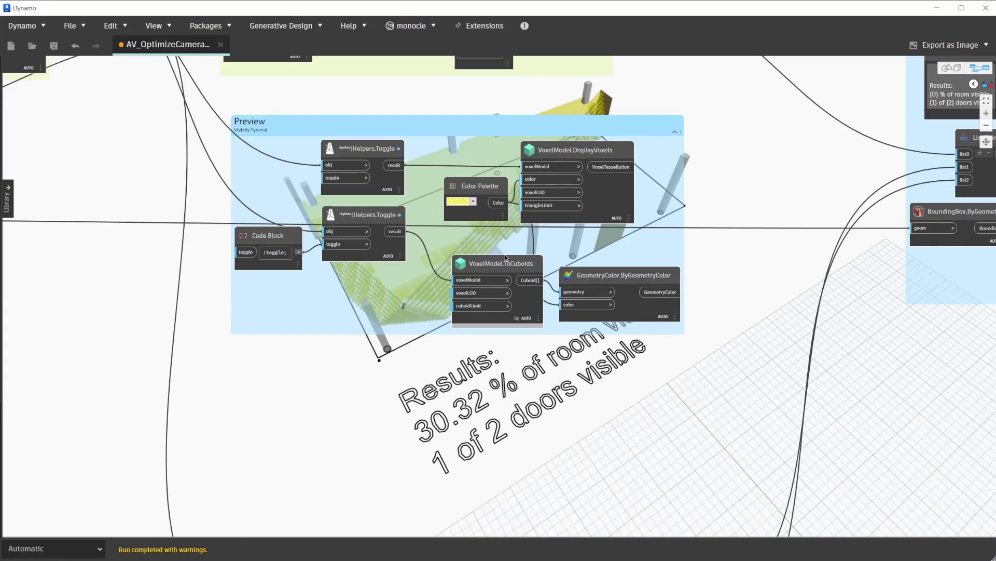
scroll(505, 255, down, 6)
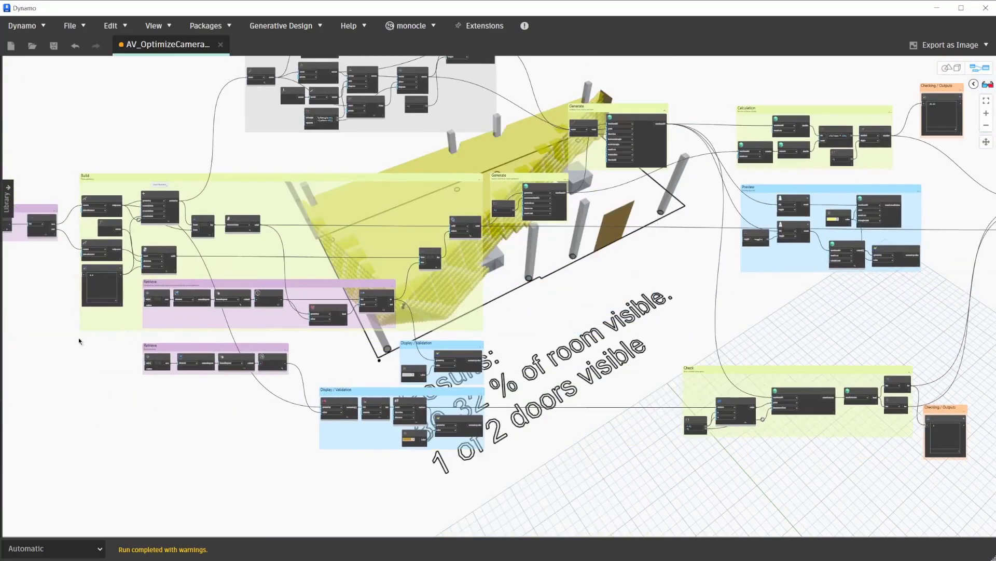
scroll(108, 285, up, 5)
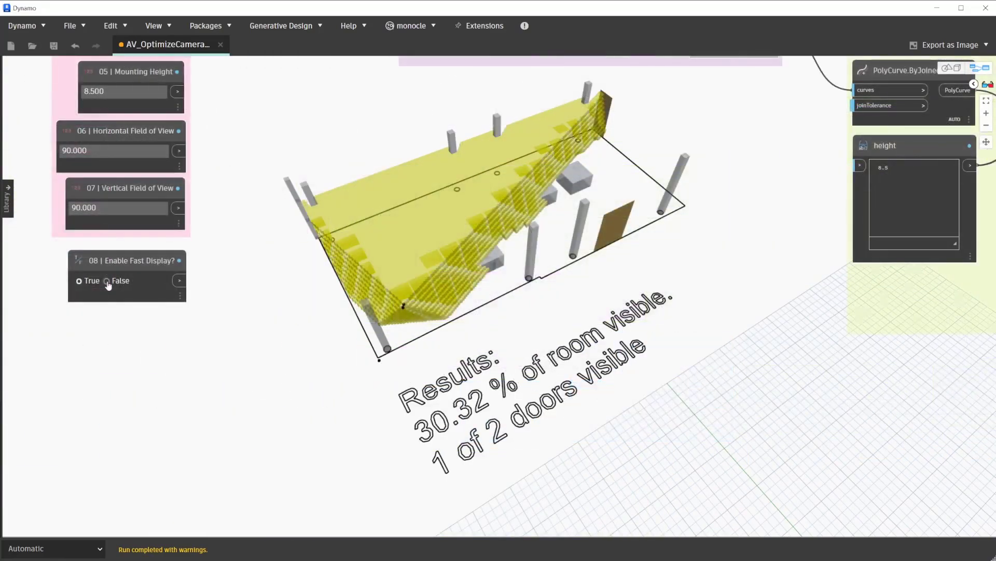
- Rerun with Enable Fast Display set to False, then set it back to True
click(107, 281)
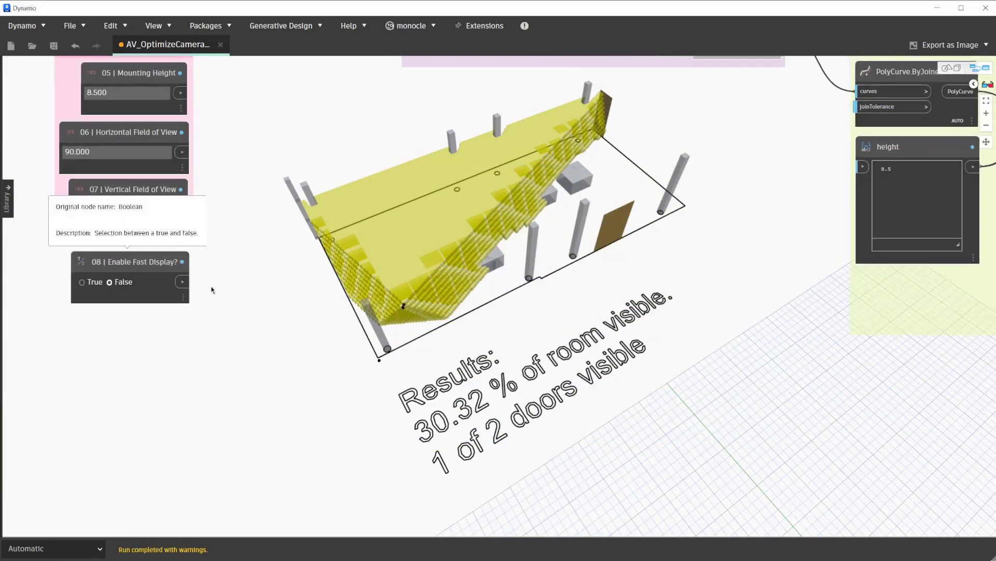
mouse_move(127, 346)
mouse_down()
mouse_move(239, 350)
mouse_move(256, 379)
mouse_up()
mouse_move(179, 92)
mouse_down()
mouse_move(193, 90)
mouse_move(170, 90)
mouse_up()
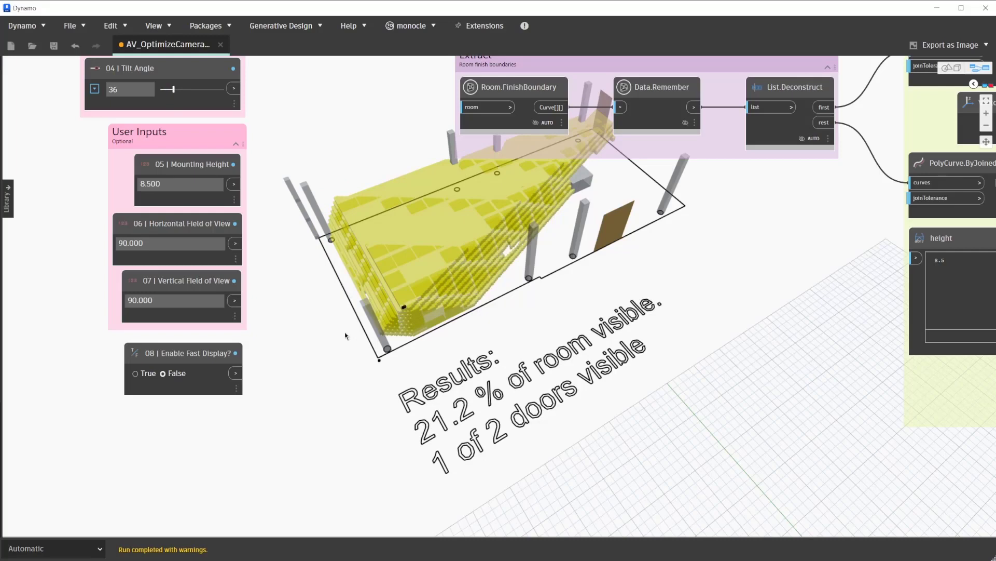
click(139, 374)
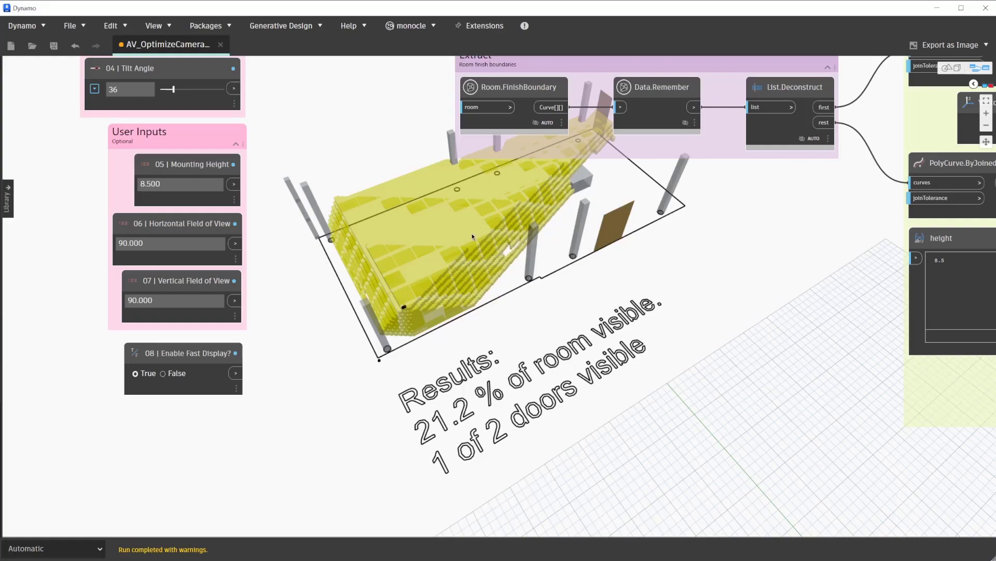
scroll(472, 236, down, 3)
scroll(472, 236, down, 3)
scroll(507, 257, down, 4)
scroll(557, 275, down, 3)
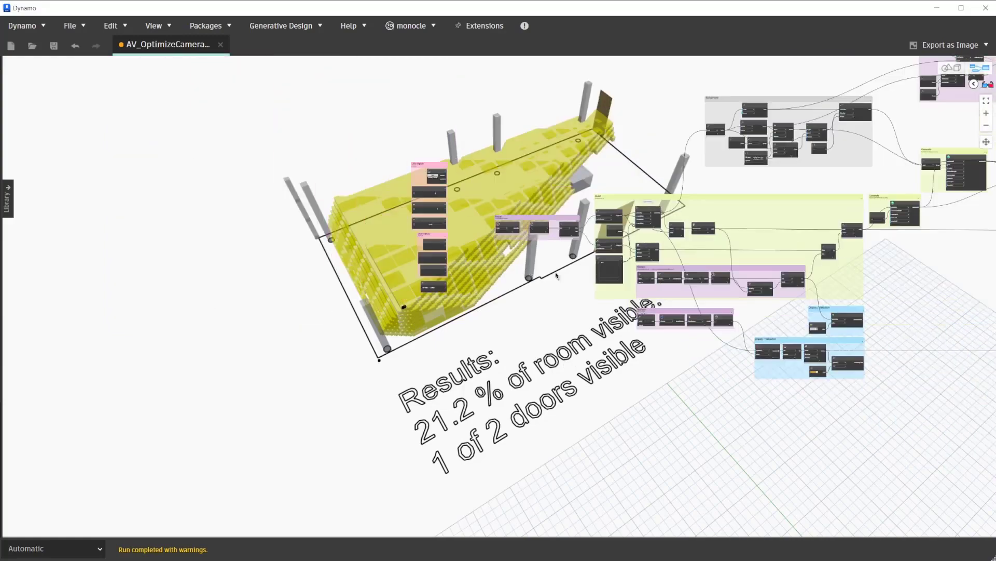
middle_drag(556, 275, 312, 257)
middle_drag(700, 249, 503, 216)
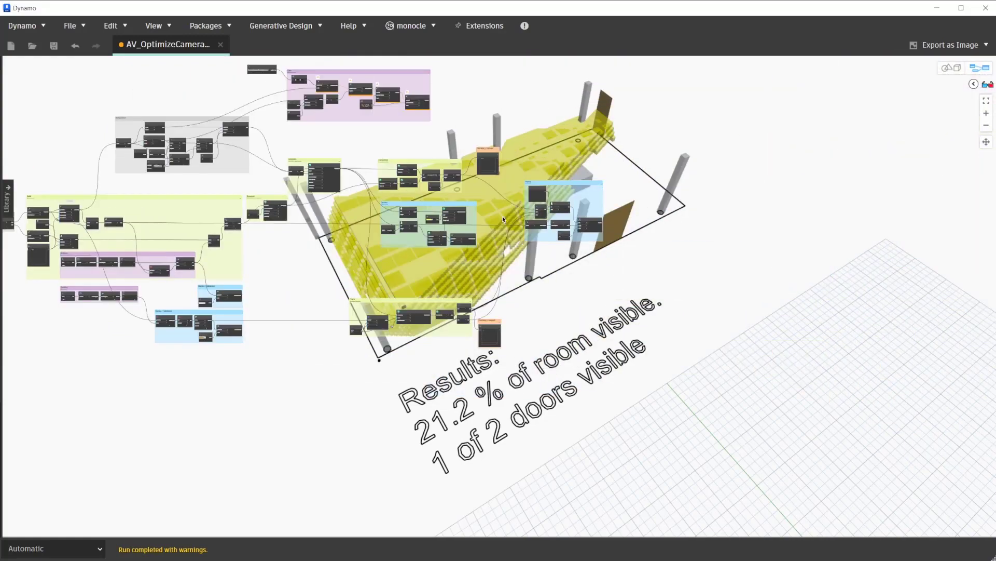
scroll(454, 212, up, 4)
scroll(454, 211, up, 3)
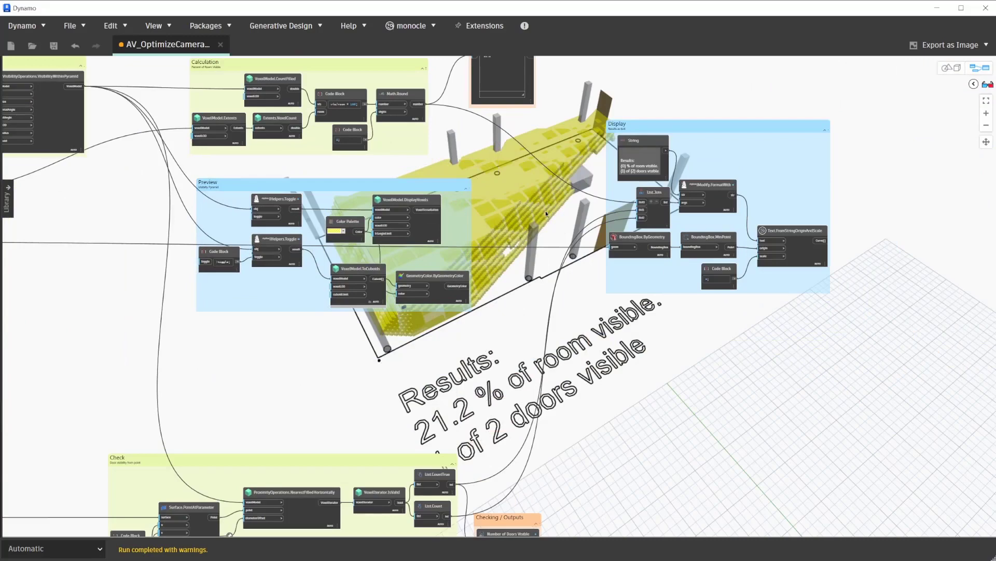
scroll(546, 212, up, 3)
scroll(546, 211, up, 3)
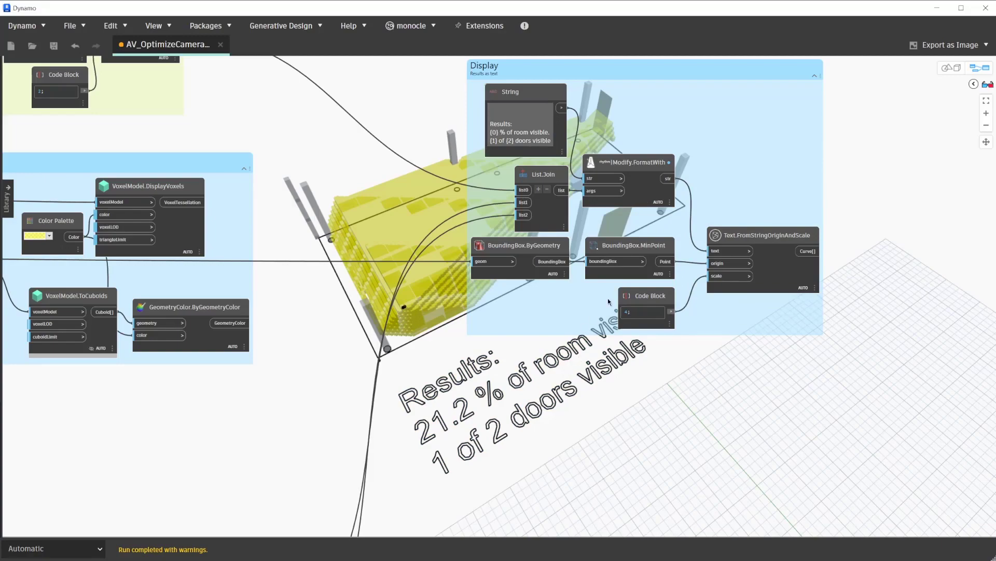
scroll(542, 203, down, 3)
scroll(513, 206, down, 2)
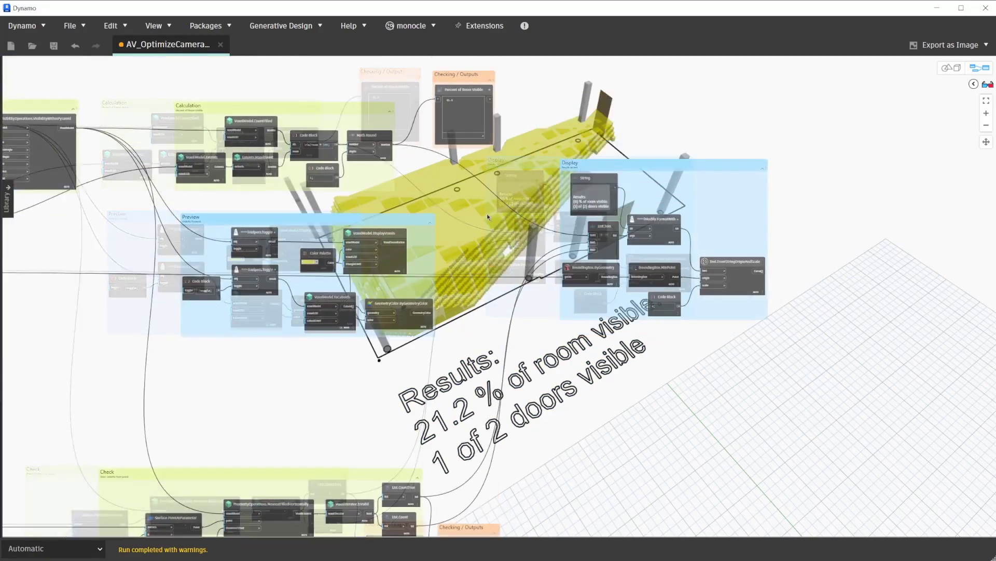
scroll(487, 214, down, 1)
scroll(435, 108, up, 2)
scroll(390, 156, up, 2)
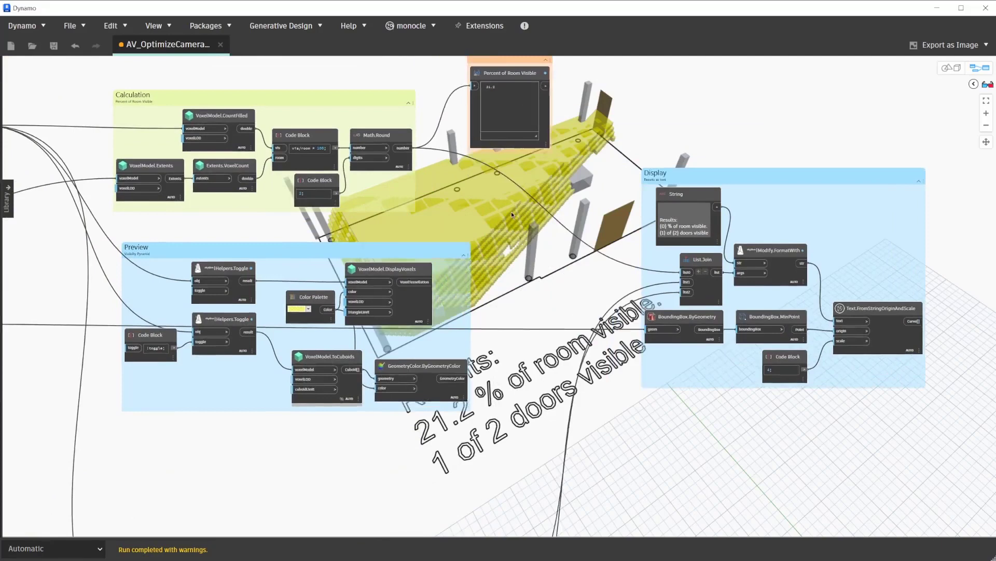
scroll(319, 178, up, 2)
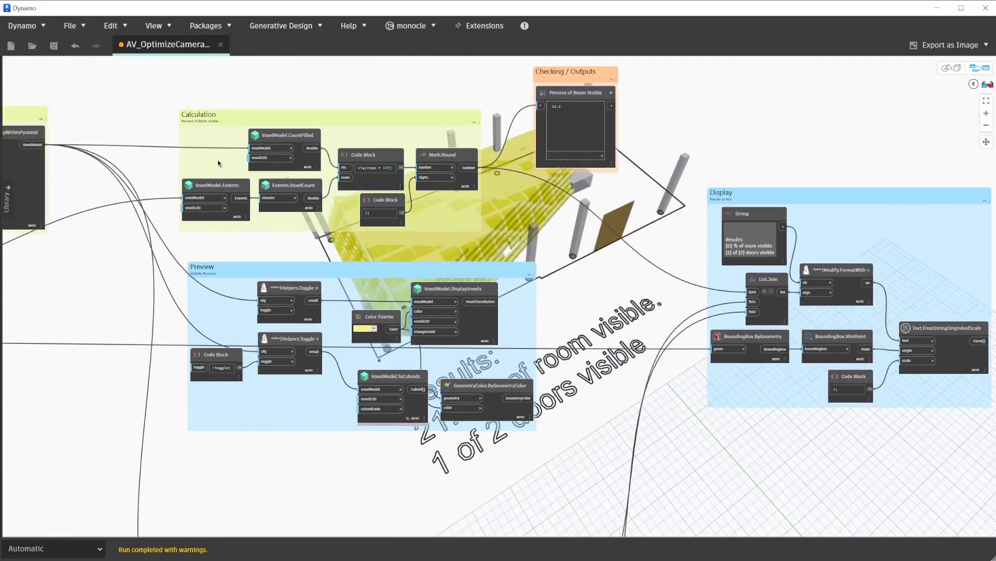
scroll(218, 165, up, 2)
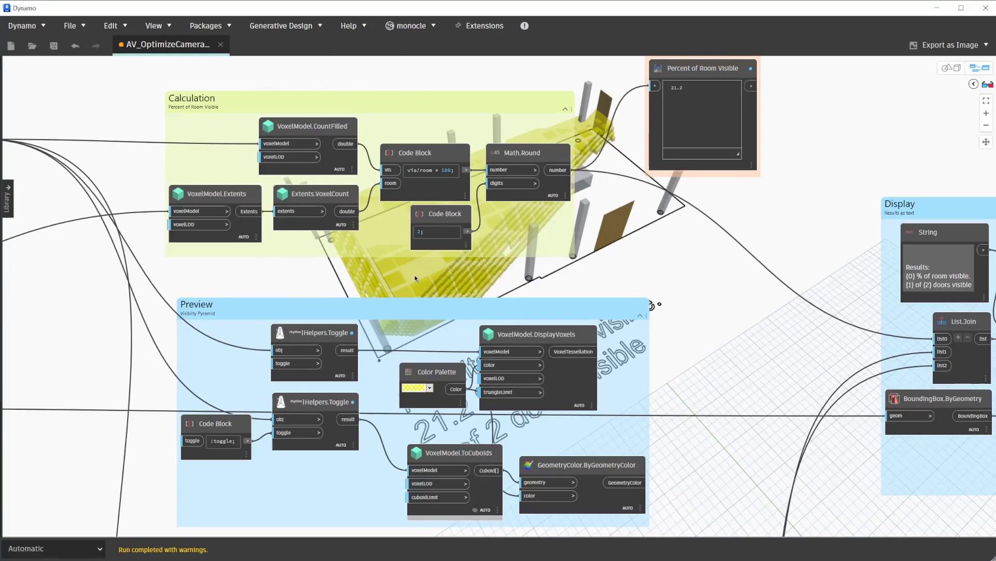
scroll(415, 278, down, 1)
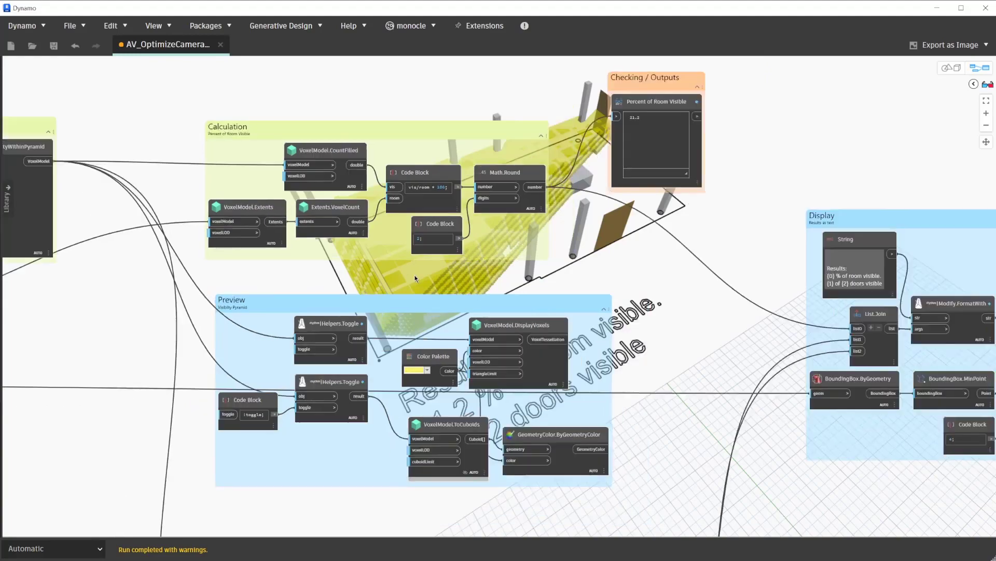
scroll(400, 273, down, 1)
- Pan the graph past the Check group and toggle 3D background navigation to view the voxel volume
middle_drag(255, 265, 467, 218)
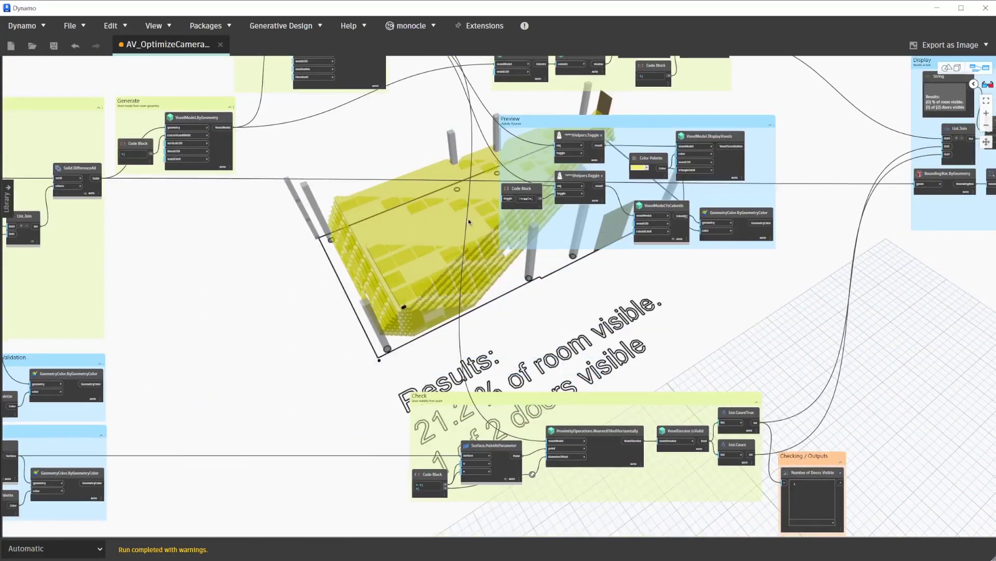
key(ctrl+b)
mouse_move(468, 219)
mouse_down()
mouse_move(453, 252)
mouse_move(483, 196)
mouse_move(550, 162)
mouse_move(523, 185)
mouse_move(552, 196)
mouse_move(553, 237)
mouse_move(484, 259)
mouse_up()
key(ctrl+b)
key(ctrl+b)
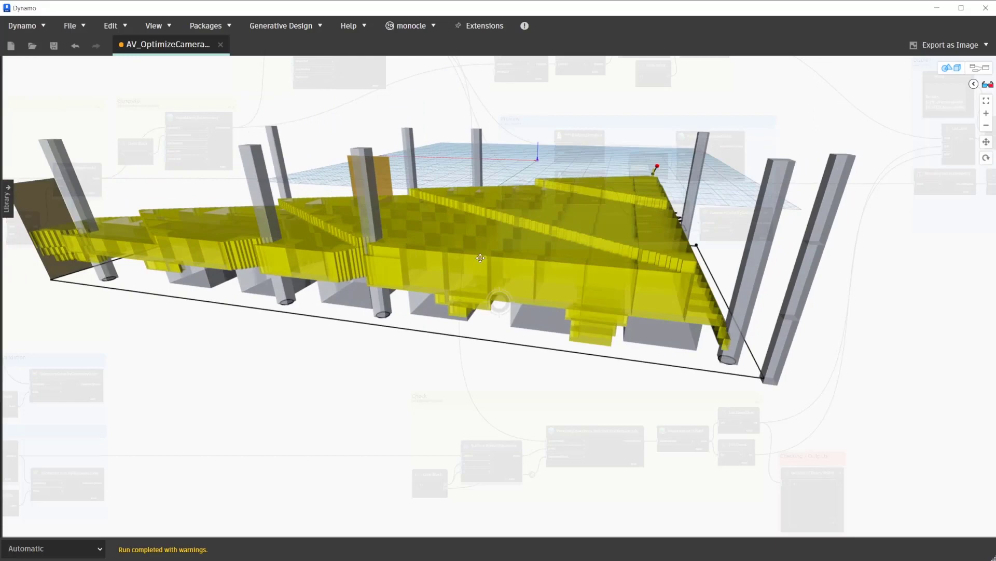
- Orbit the yellow visibility volume from several viewpoints, then return to the graph near the Check group
right_drag(480, 258, 457, 278)
key(ctrl+b)
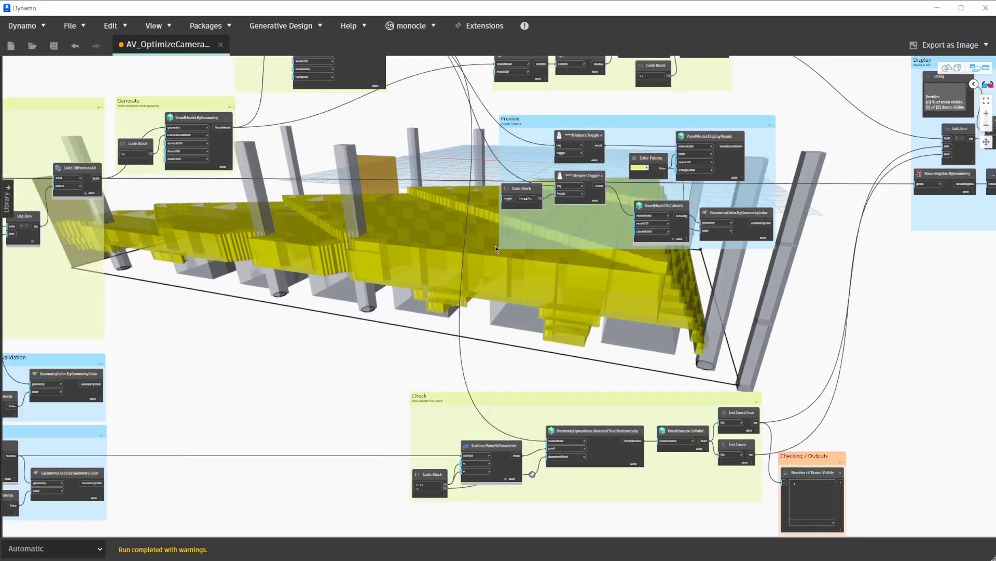
key(ctrl+b)
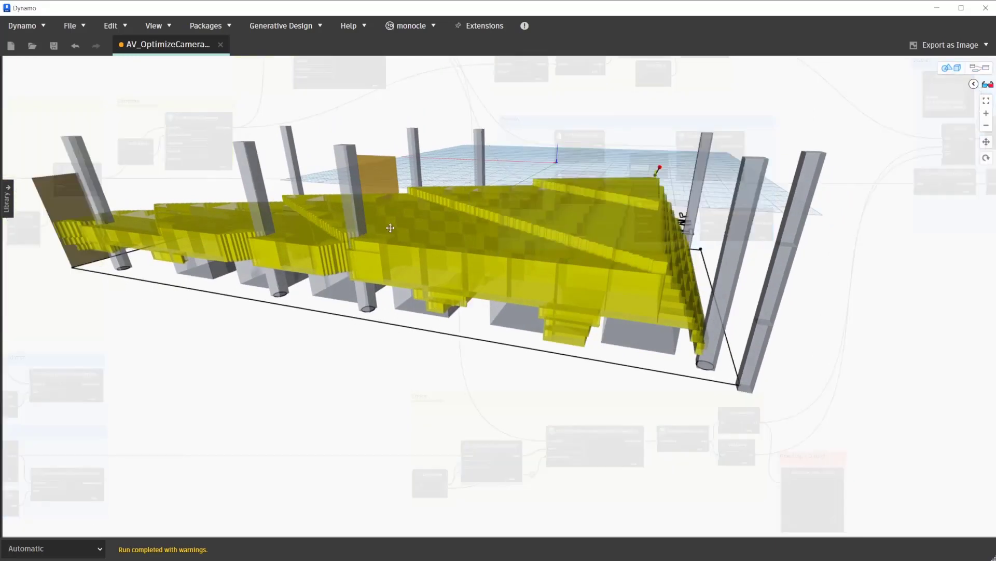
right_drag(363, 227, 485, 178)
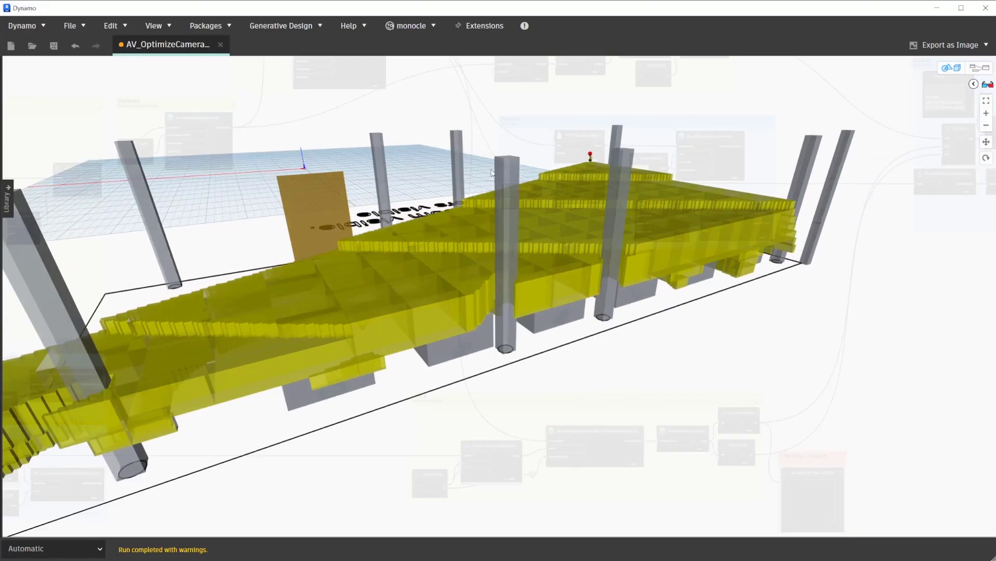
right_drag(485, 232, 361, 244)
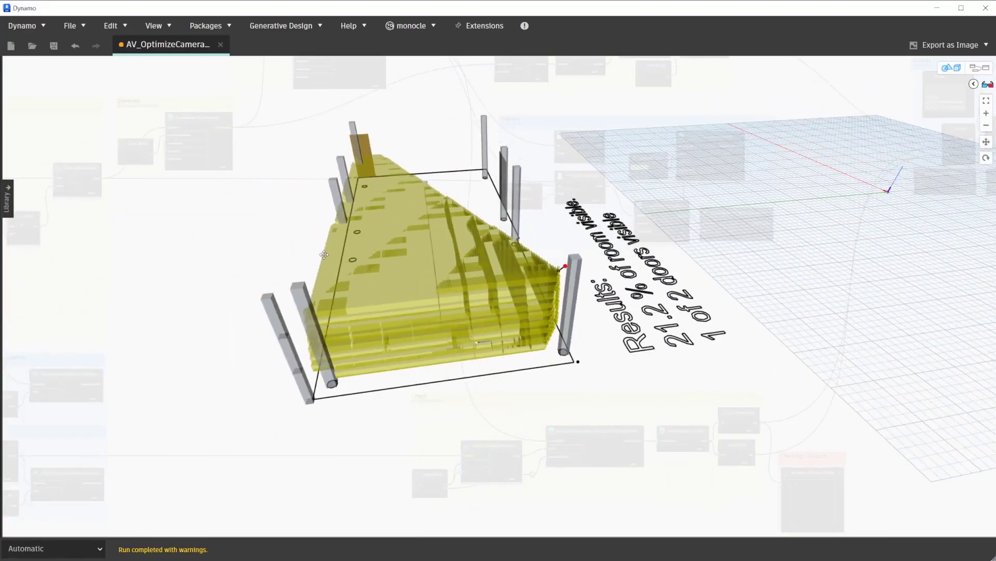
scroll(320, 254, down, 3)
right_drag(388, 248, 417, 265)
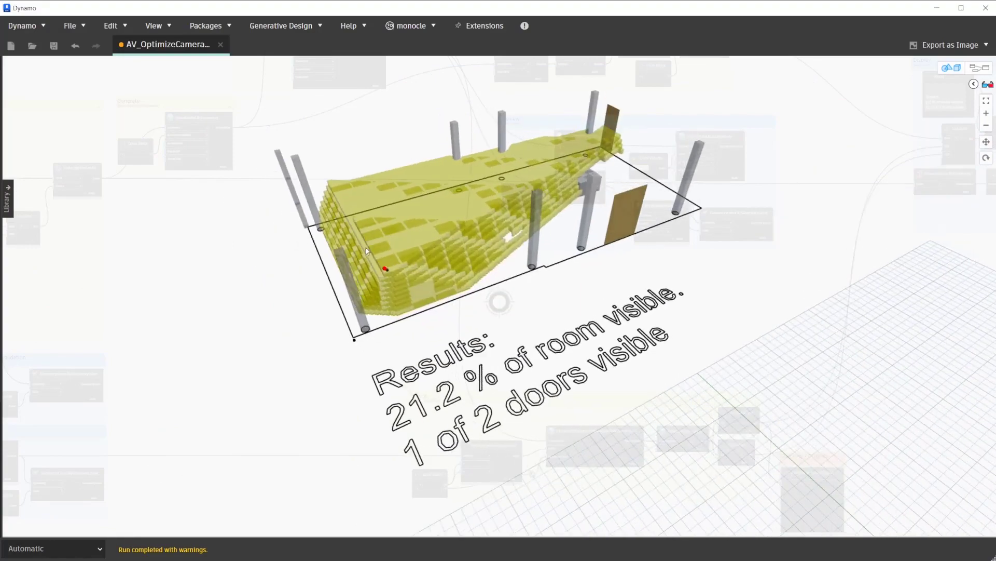
scroll(417, 265, up, 3)
key(ctrl+b)
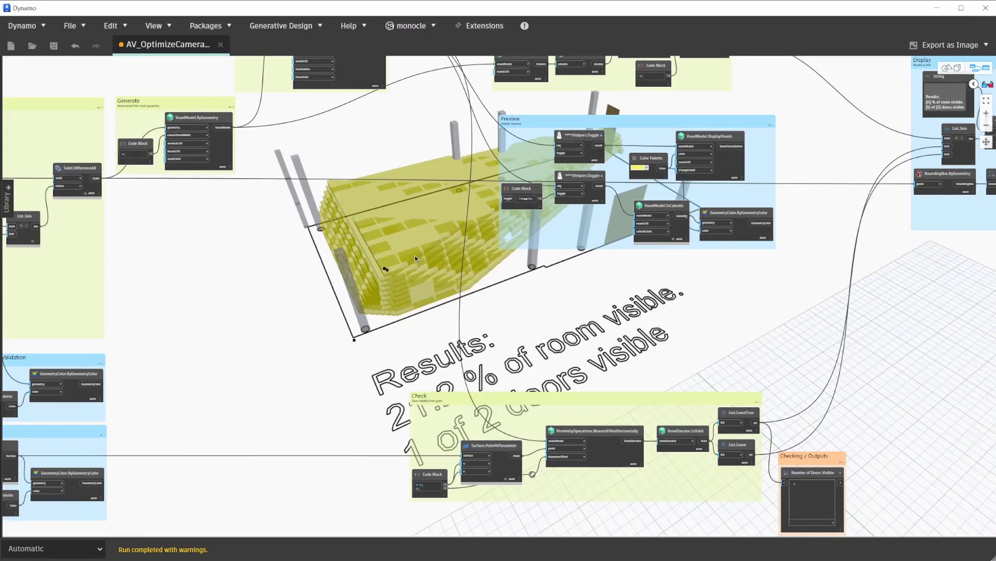
scroll(415, 255, down, 1)
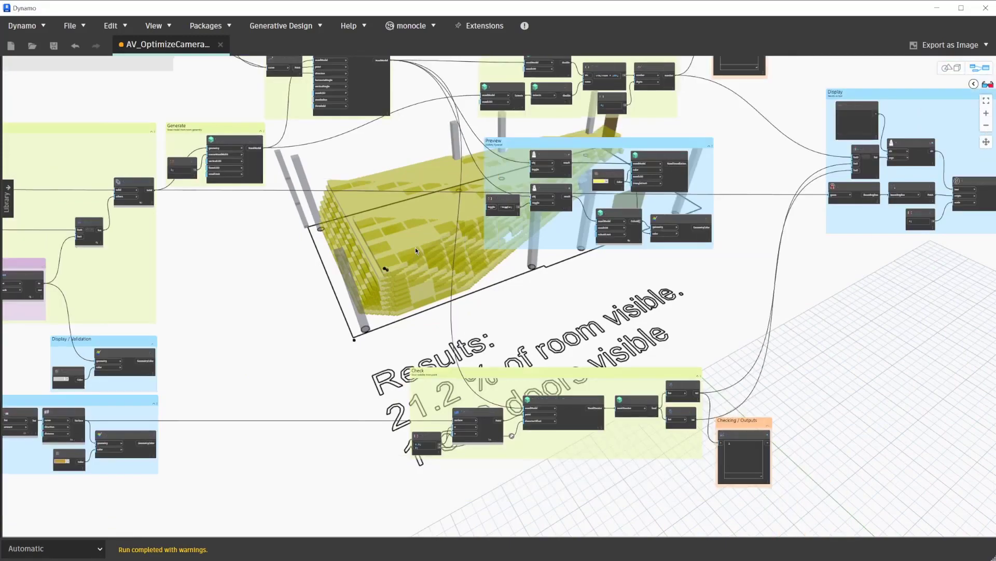
key(ctrl+b)
scroll(416, 255, down, 2)
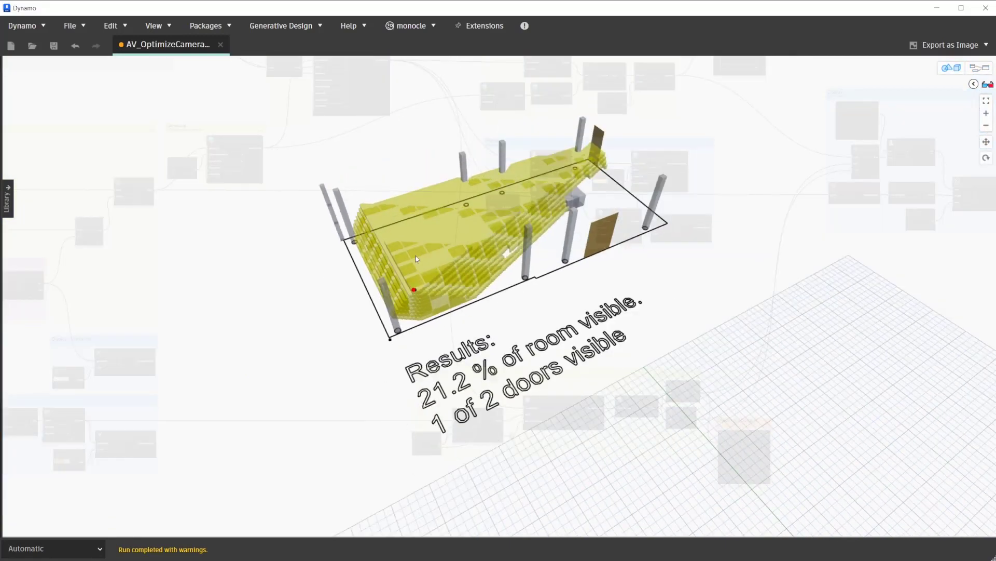
key(ctrl+b)
scroll(417, 255, up, 3)
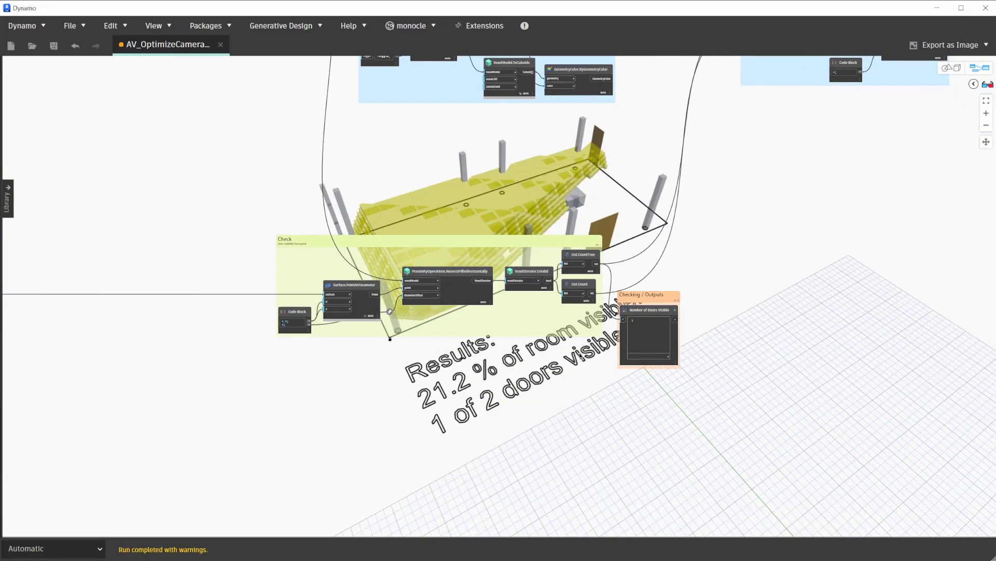
scroll(580, 359, up, 2)
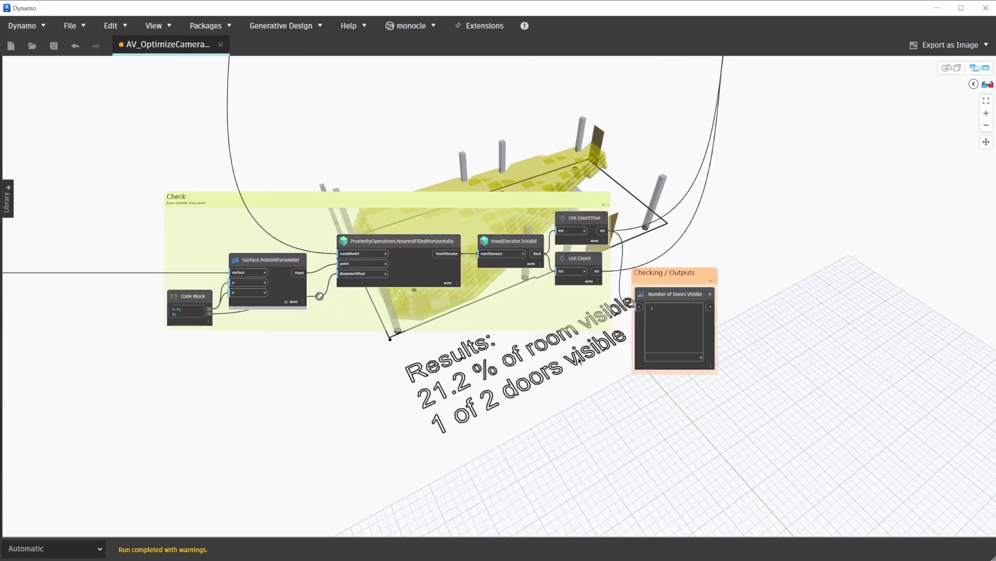
scroll(580, 359, up, 1)
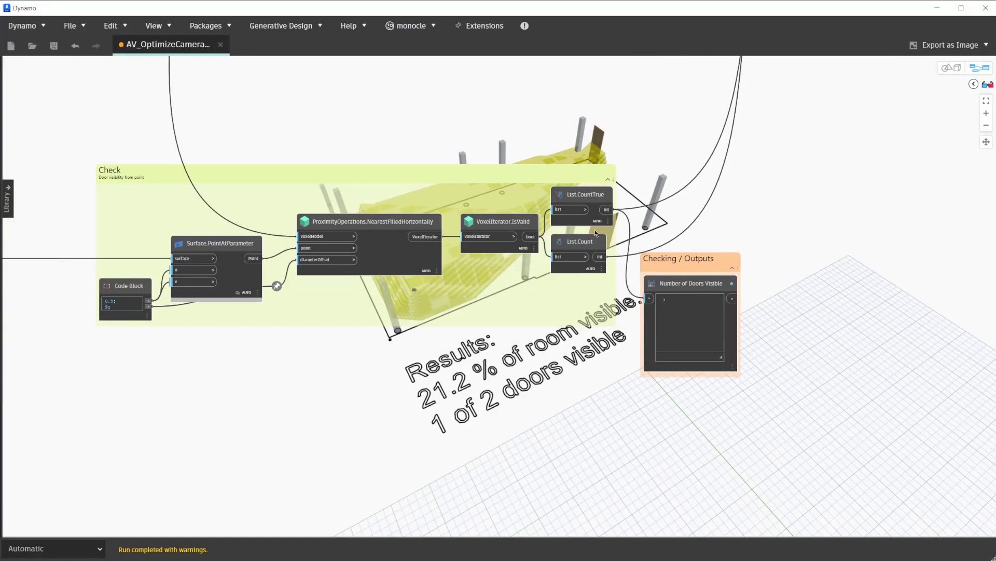
mouse_move(510, 247)
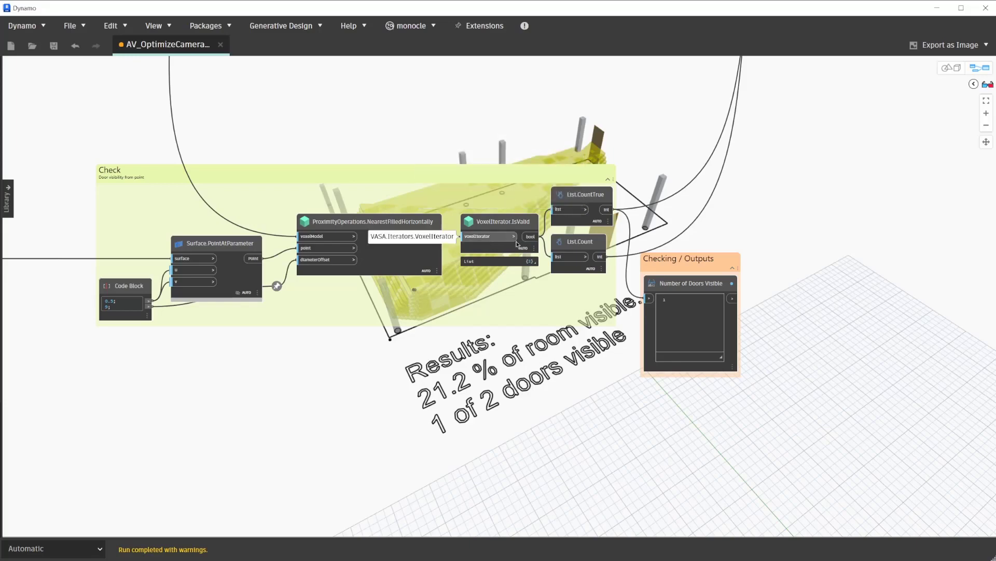
- Pin the VoxelIterator.IsValid preview showing the true/false door-visibility list
click(532, 261)
click(498, 222)
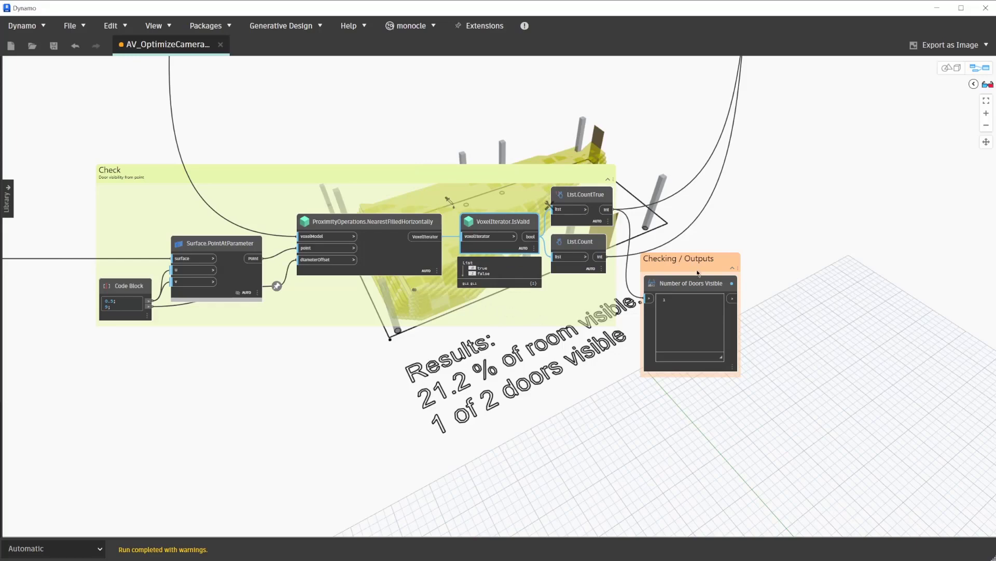
scroll(697, 283, down, 3)
scroll(730, 274, down, 3)
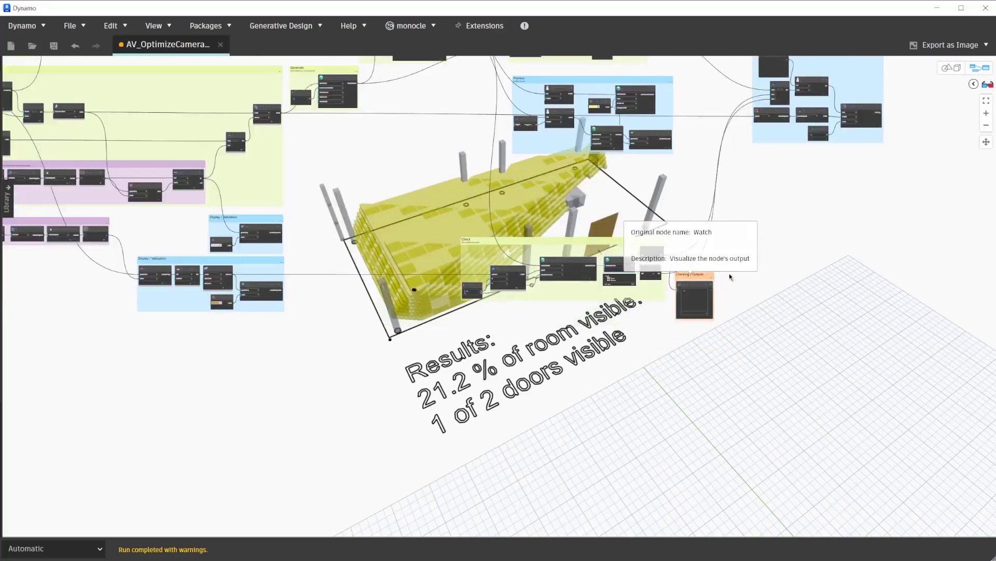
scroll(730, 274, down, 2)
scroll(260, 239, up, 2)
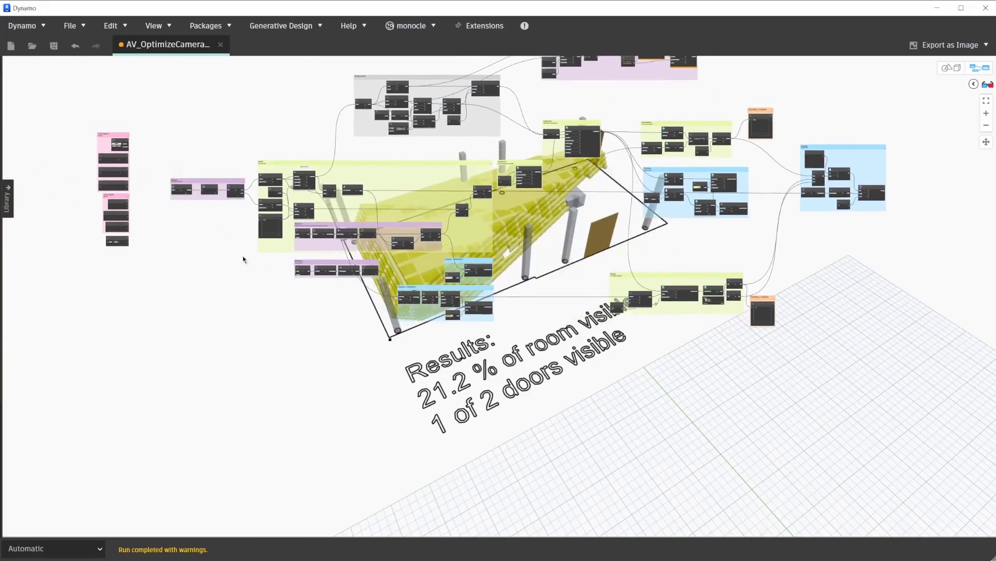
scroll(265, 257, up, 2)
scroll(272, 296, up, 2)
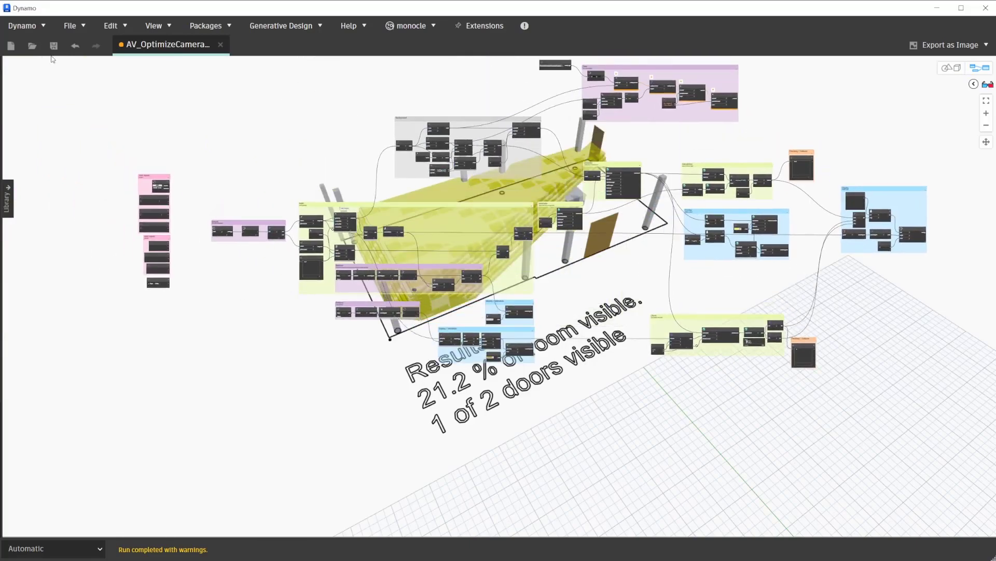
- Save the camera optimisation graph and close Dynamo
click(54, 45)
click(985, 8)
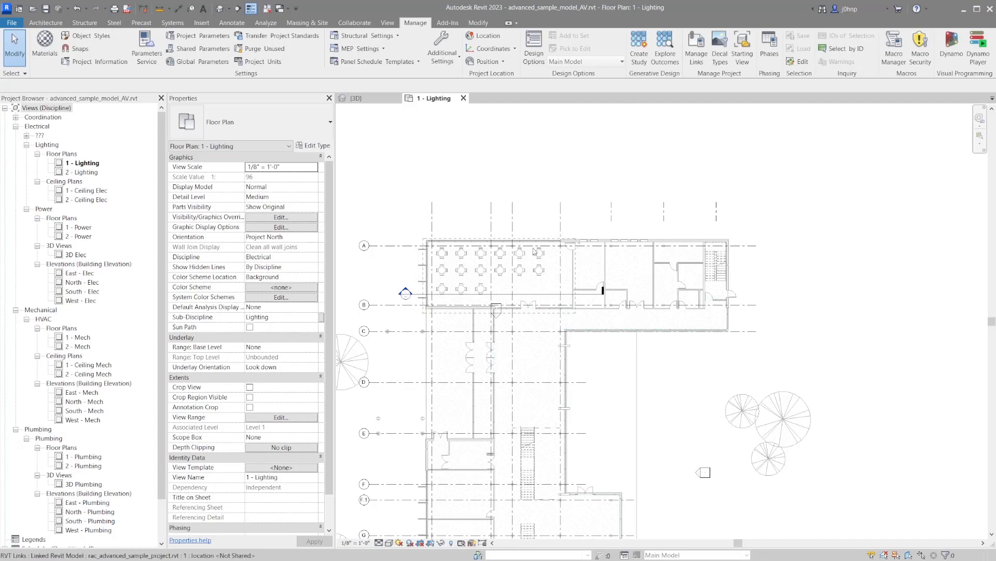
- Switch to the {3D} view, deselect the scope box, and orbit toward the cafeteria tables
click(606, 265)
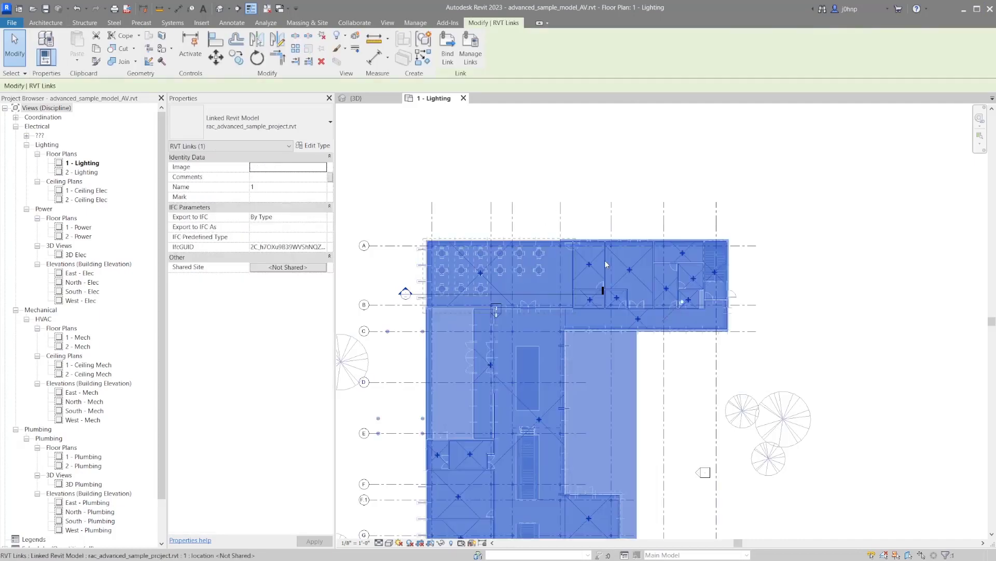
key(Escape)
click(357, 98)
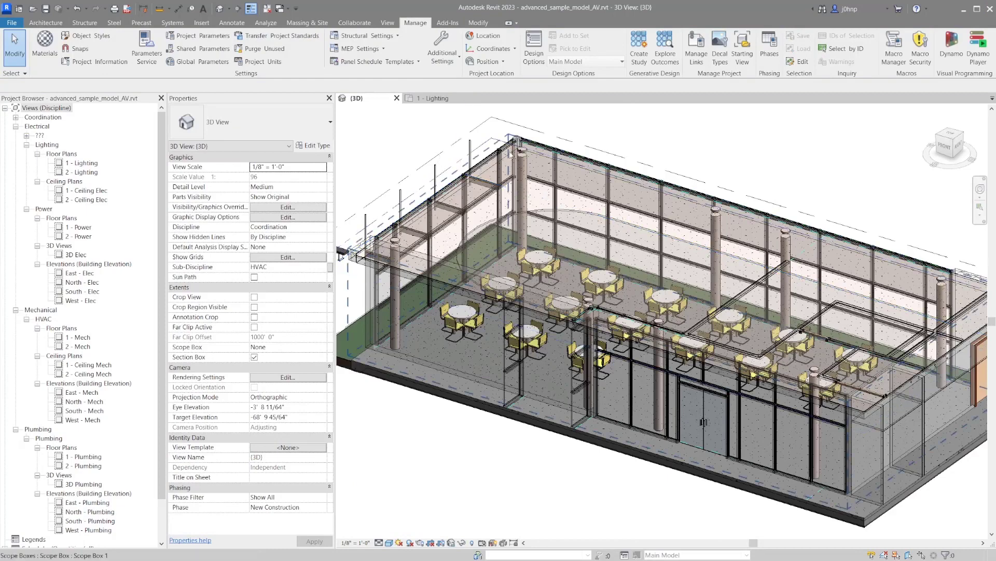
click(512, 142)
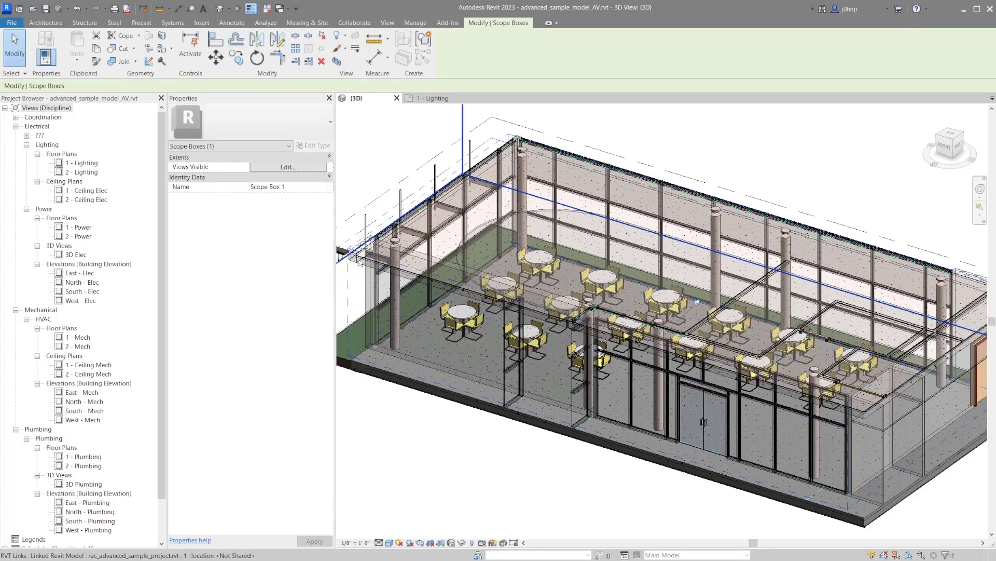
key(Escape)
shift+middle_drag(446, 266, 545, 233)
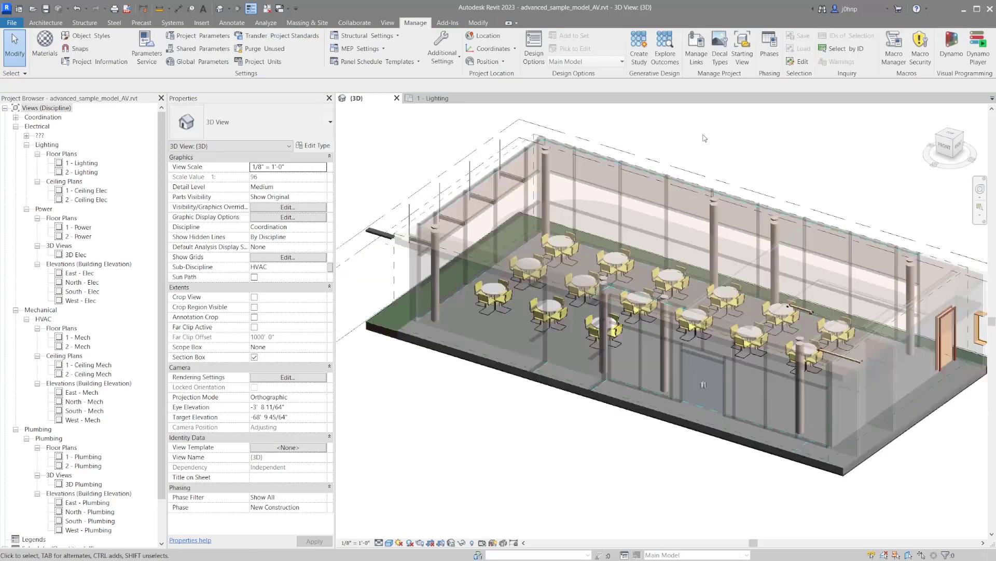
scroll(521, 297, up, 3)
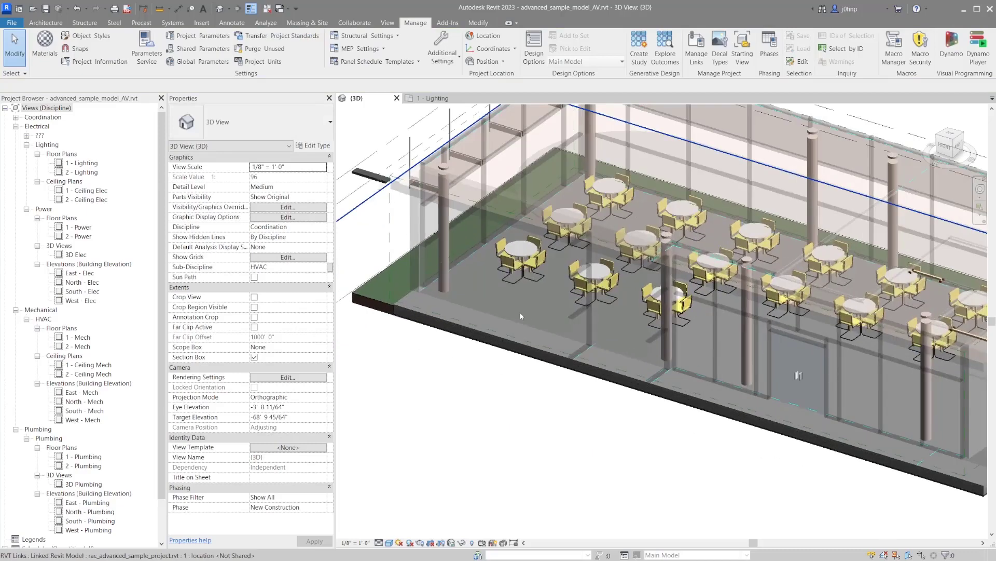
scroll(519, 311, up, 1)
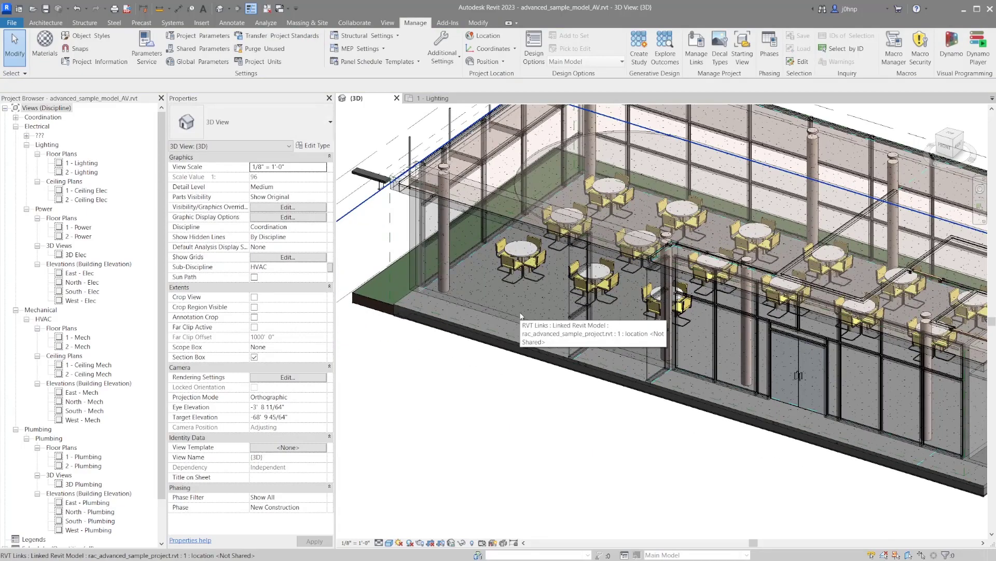
- Place a SecurityCamera instance in the cafeteria and isolate it in the view
key(cm)
scroll(499, 296, up, 4)
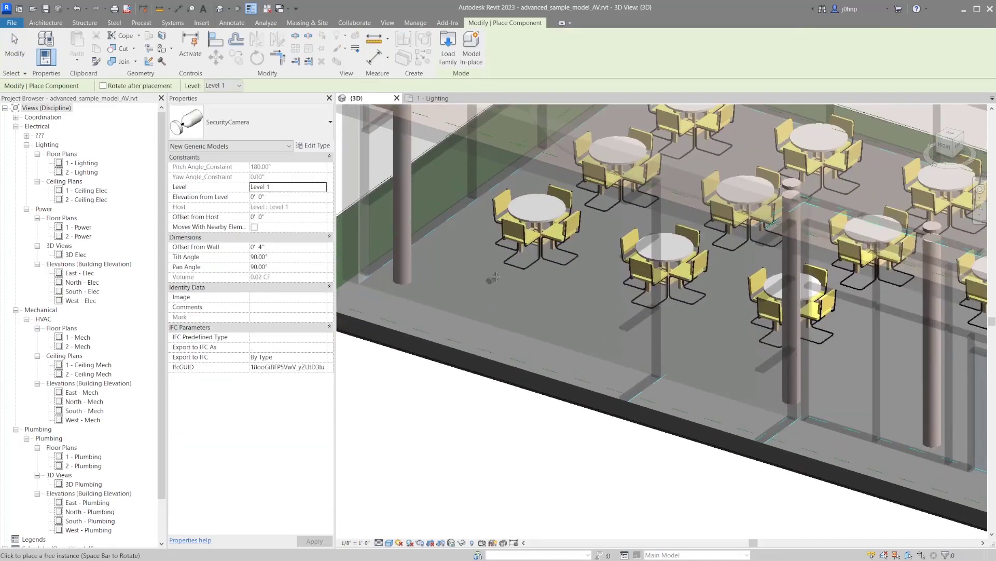
click(488, 296)
key(Escape)
key(Escape)
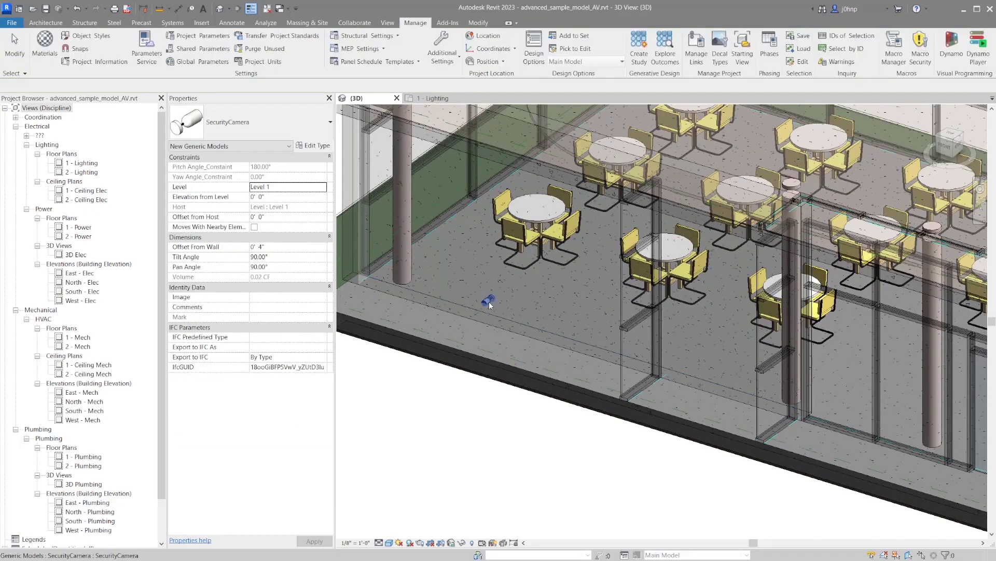
scroll(488, 302, up, 3)
scroll(487, 302, up, 2)
click(486, 300)
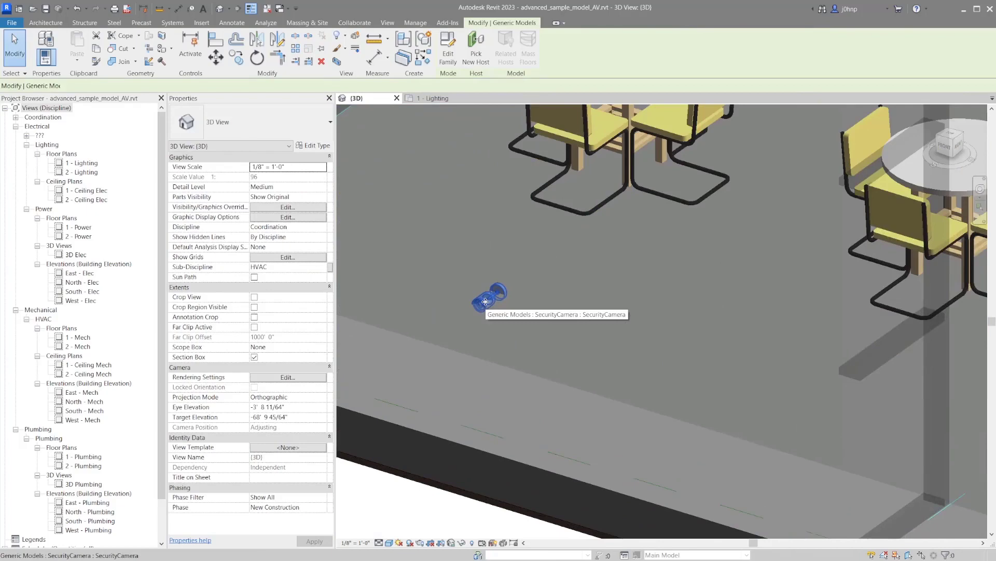
key(hi)
key(Escape)
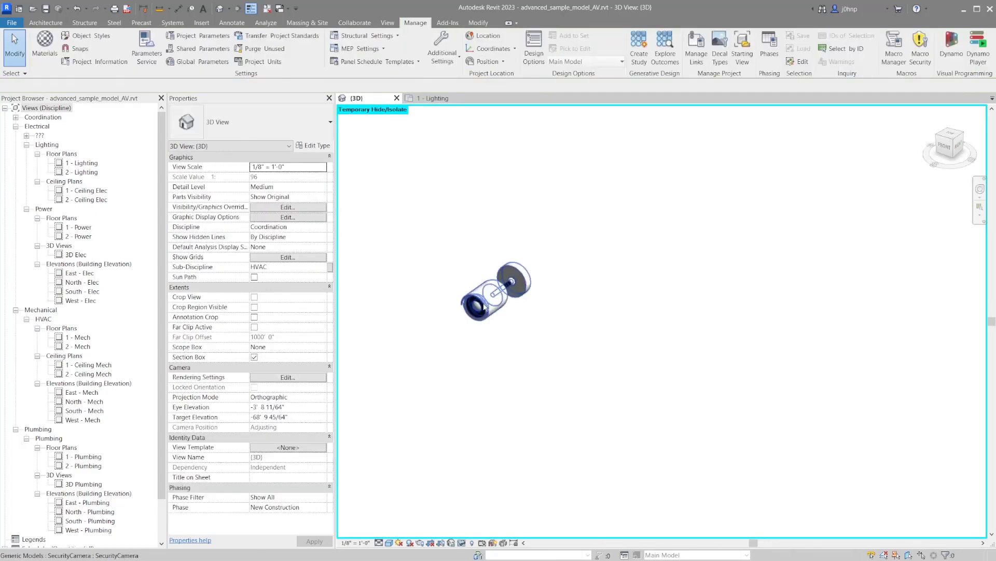
- Set the camera's Tilt Angle to 45°, then back to 90°
click(485, 305)
scroll(485, 306, up, 3)
scroll(498, 304, up, 2)
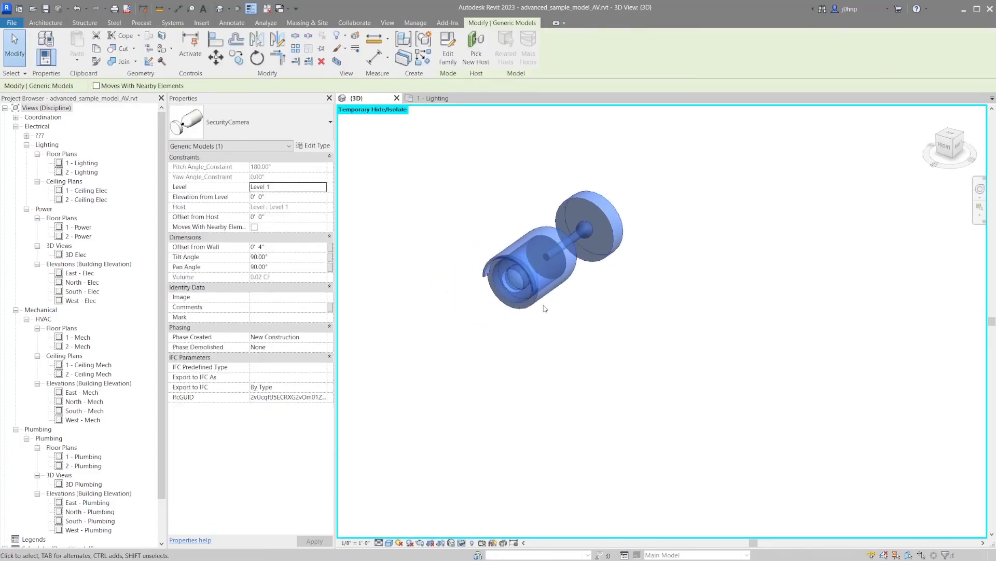
click(302, 258)
text(45)
key(Return)
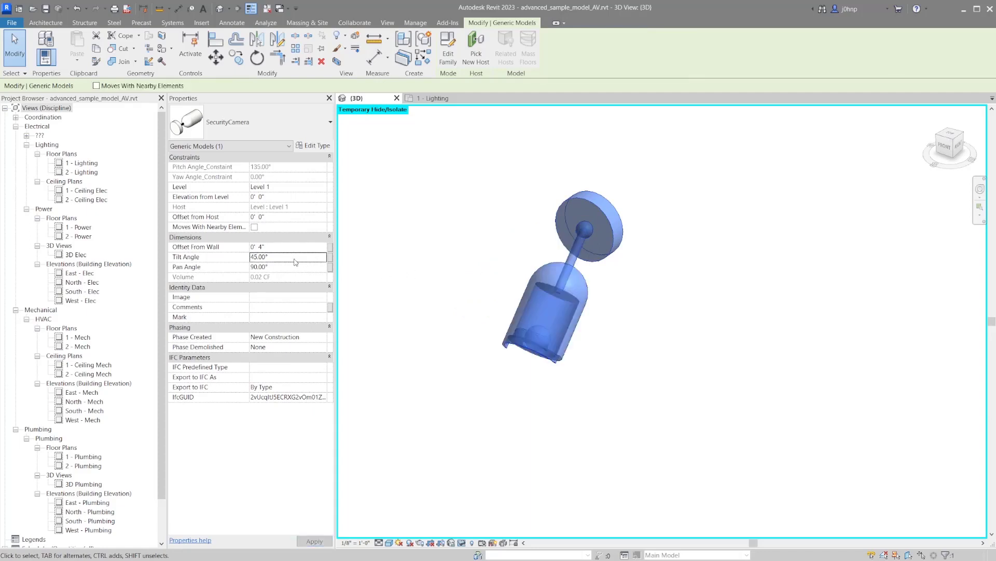
text(90)
key(Return)
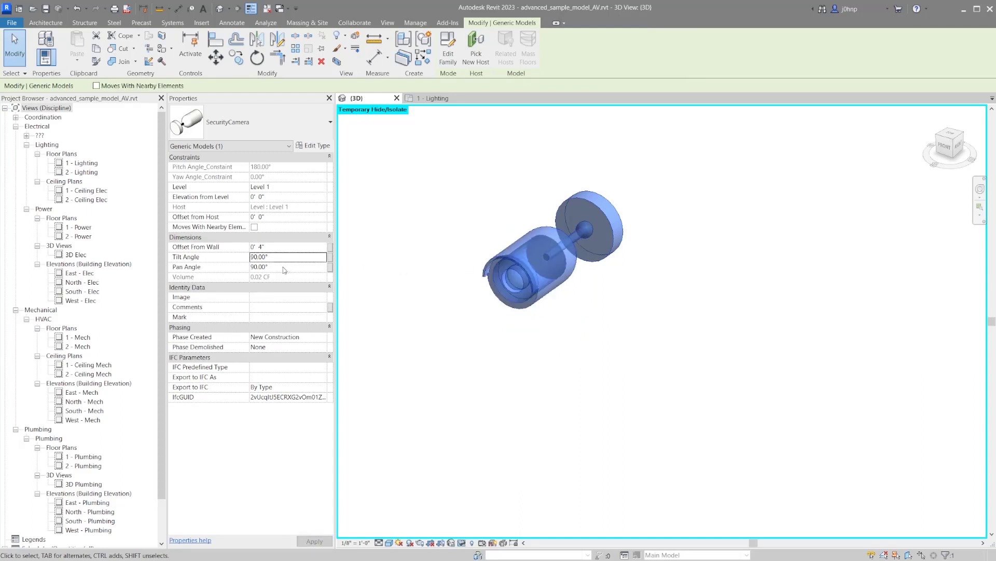
- Set the camera's Pan Angle to 45°, then back to 90°, and reset the temporary isolation
click(283, 267)
text(45)
key(Return)
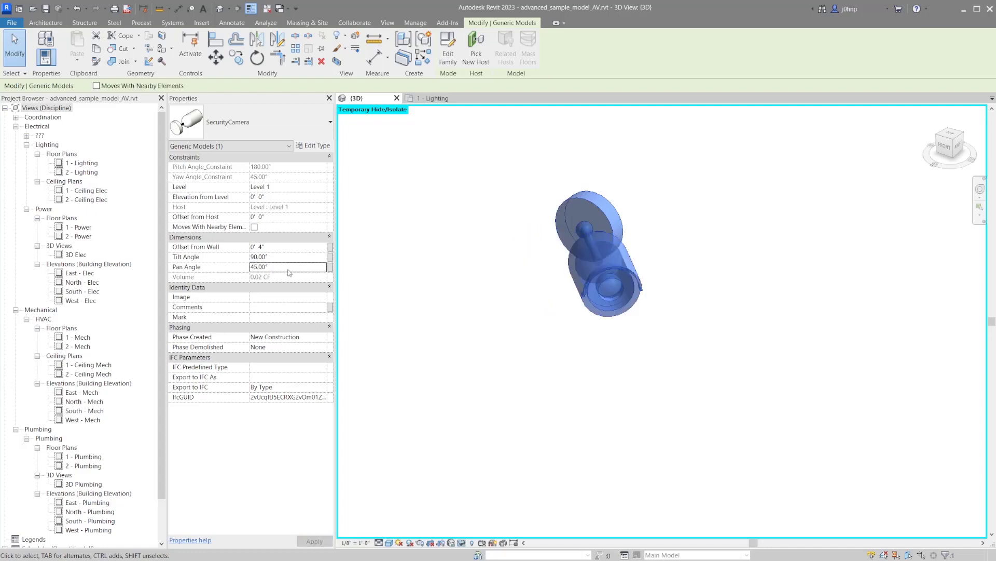
text(90)
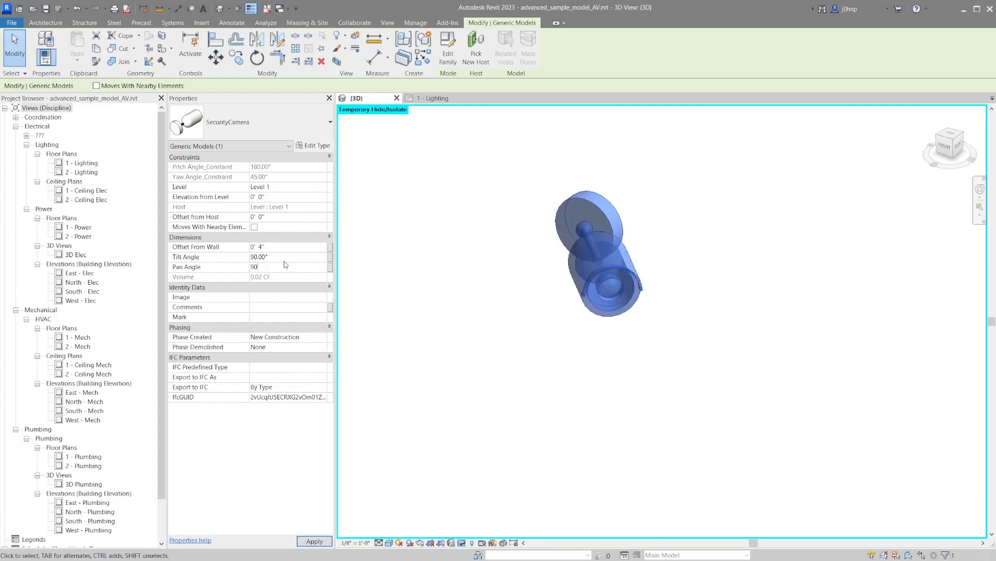
key(Return)
key(Escape)
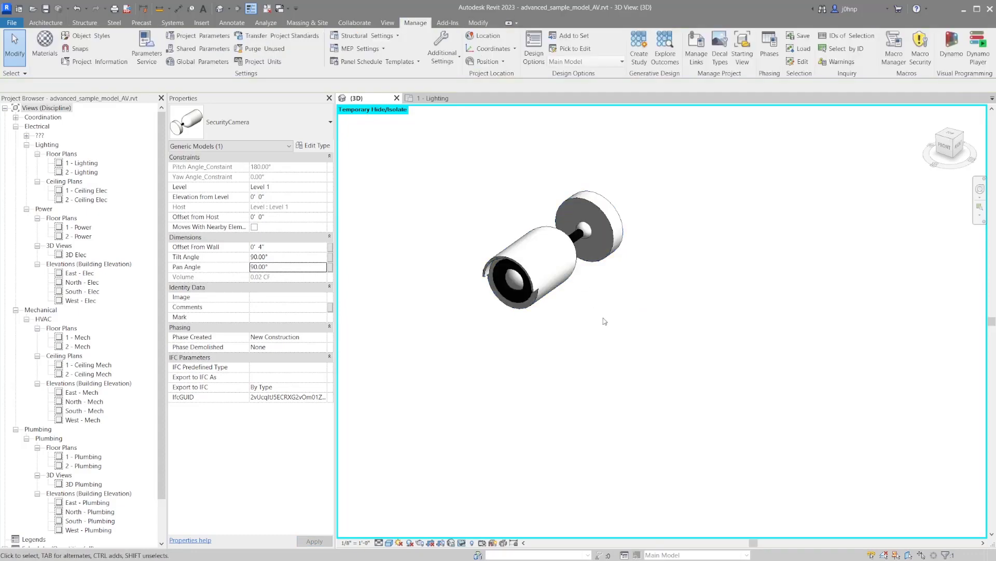
click(571, 254)
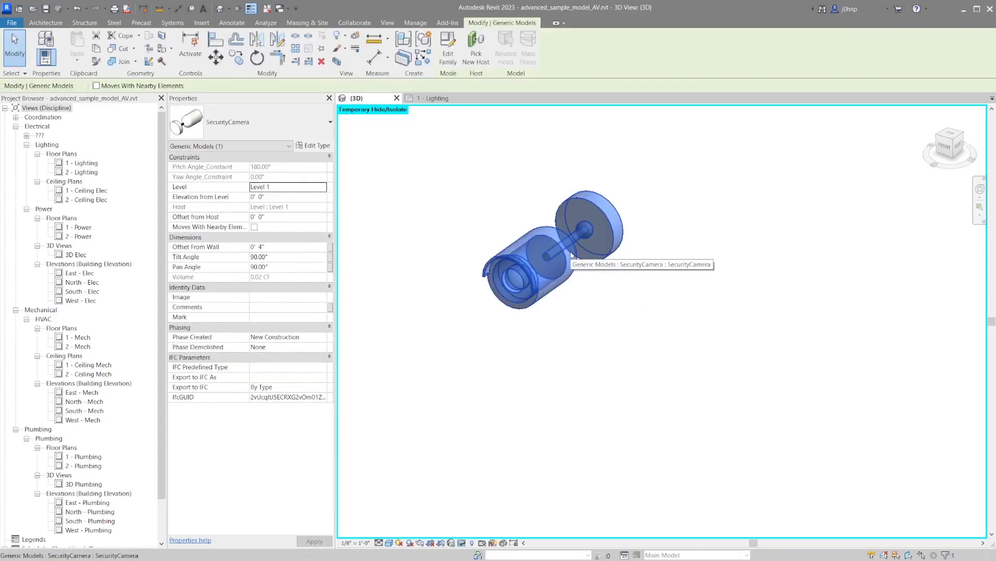
key(h)
key(h)
key(h)
- Restore the hidden building and start a new AV_OptimizeCameraPlacement study from Create Study
key(r)
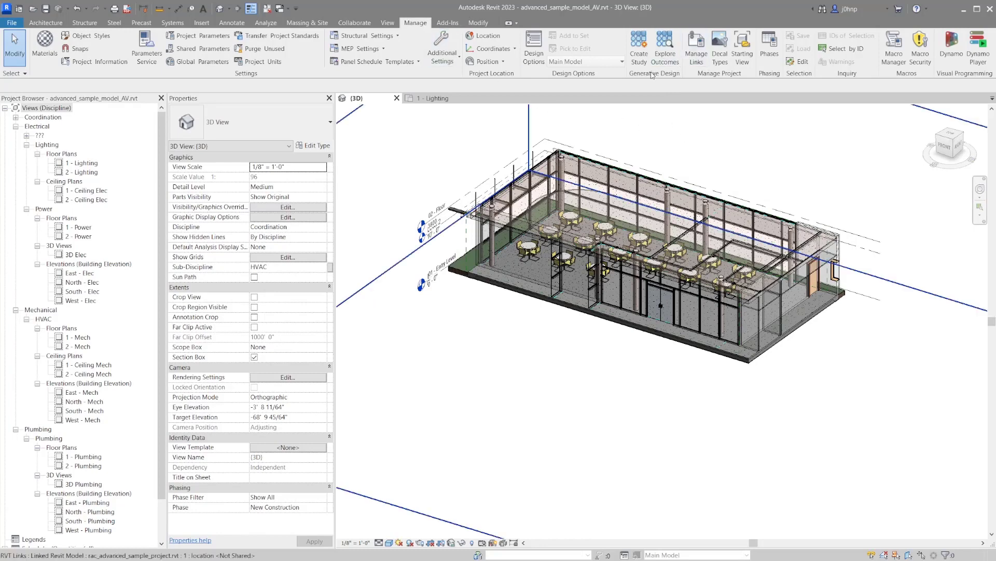
click(639, 48)
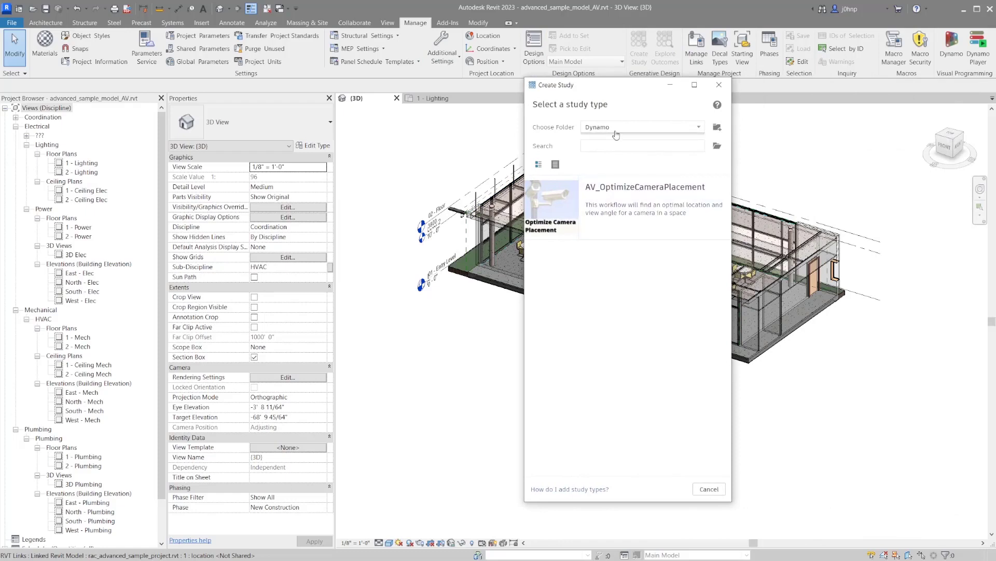
click(717, 127)
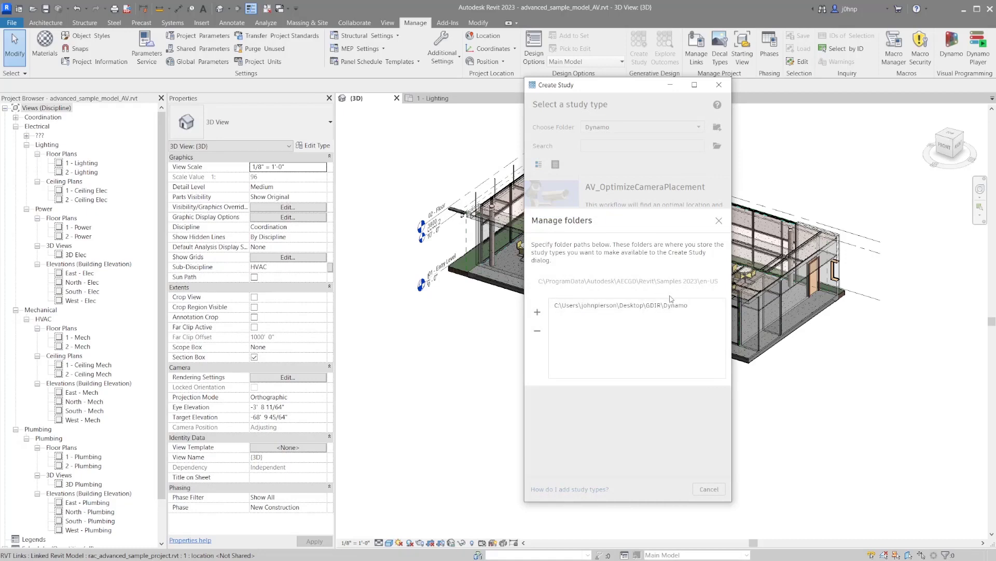
click(718, 220)
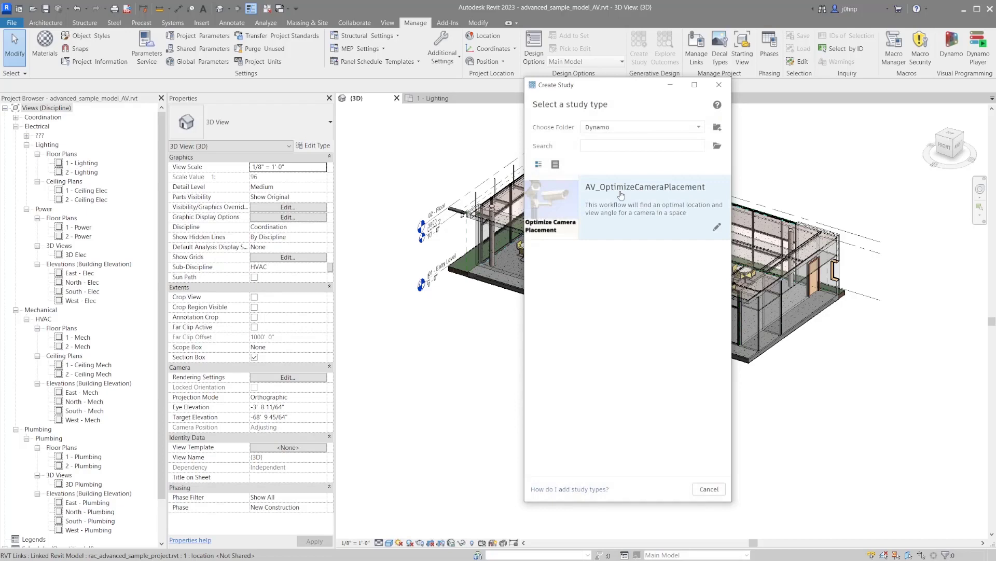
click(624, 195)
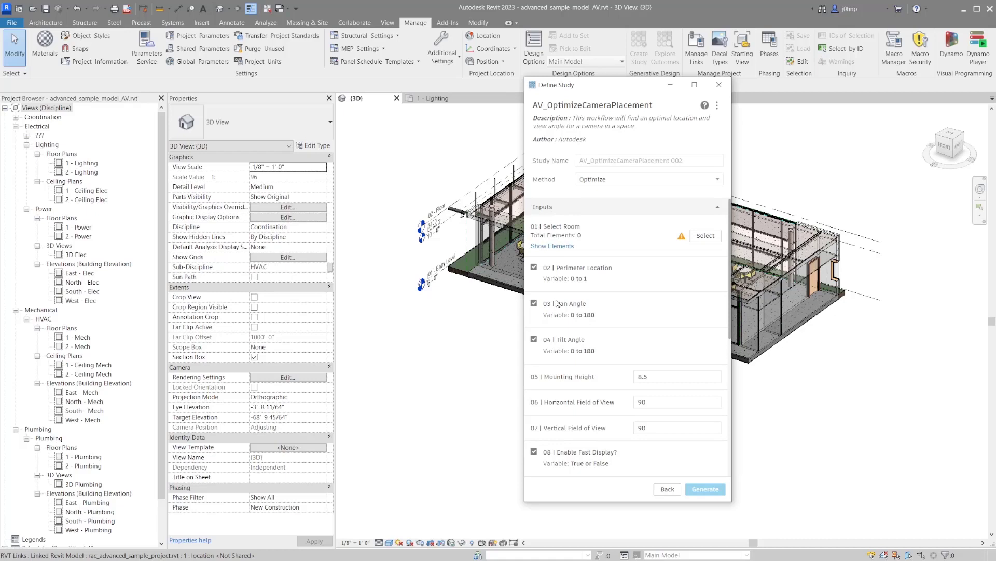
click(717, 105)
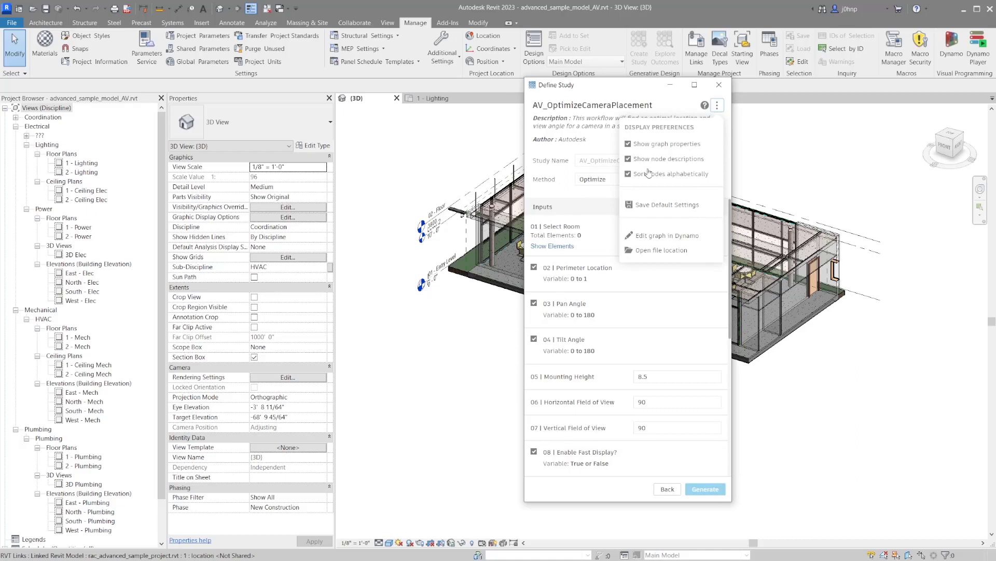
click(629, 174)
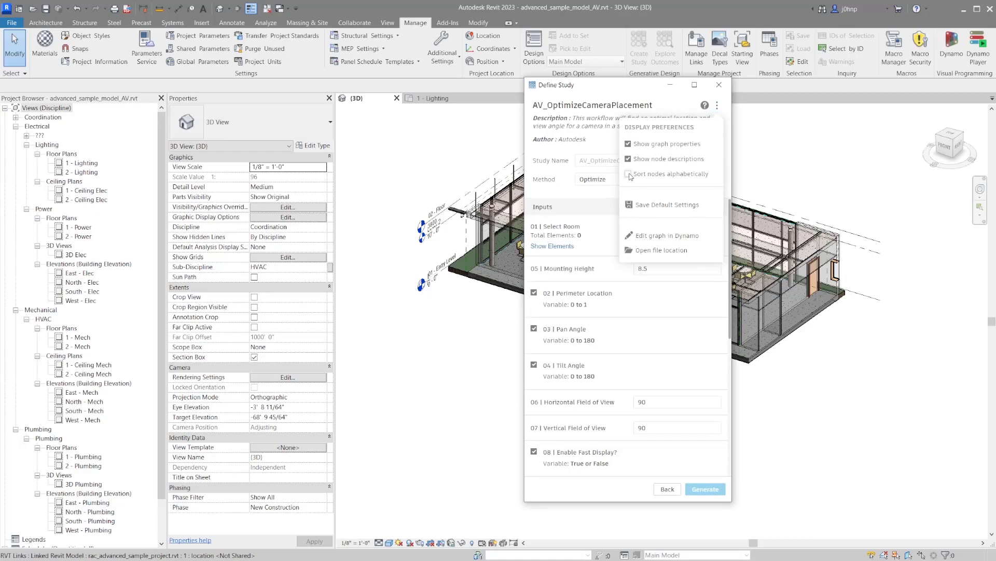
click(630, 173)
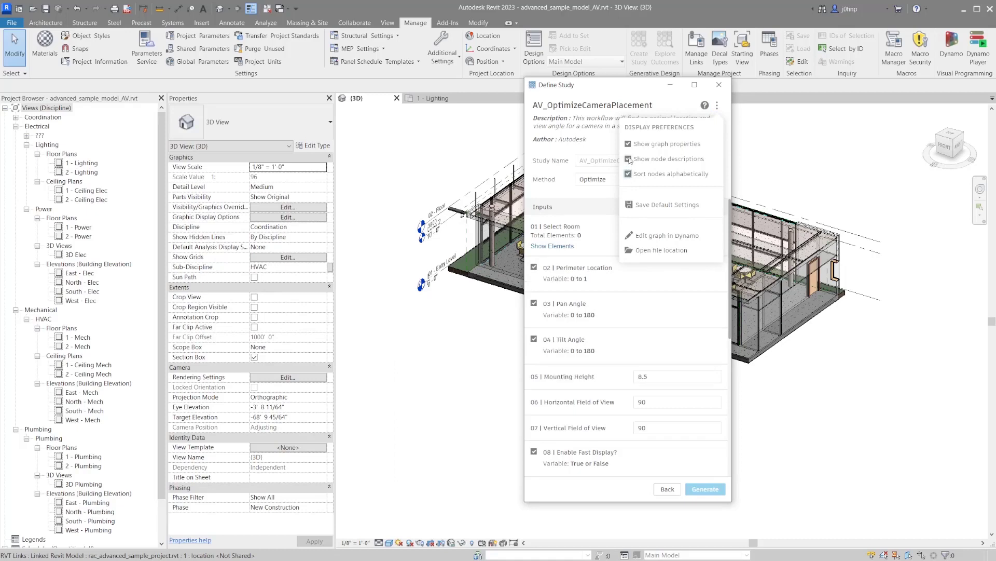
click(629, 159)
click(629, 159)
click(571, 137)
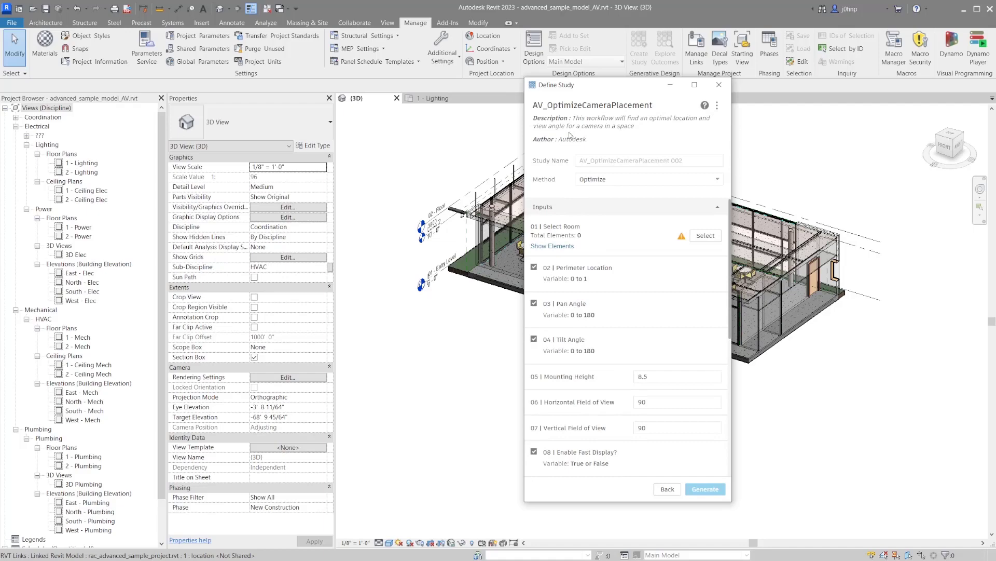
drag(619, 86, 223, 70)
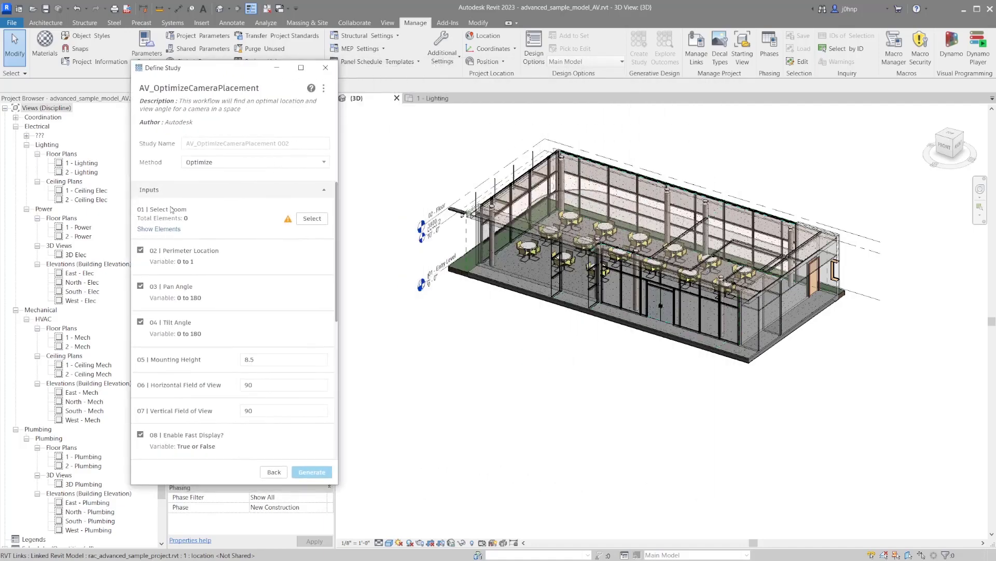
- Pick the cafeteria room (177305) in the 1 - Lighting plan as the study's room input
click(436, 98)
click(312, 218)
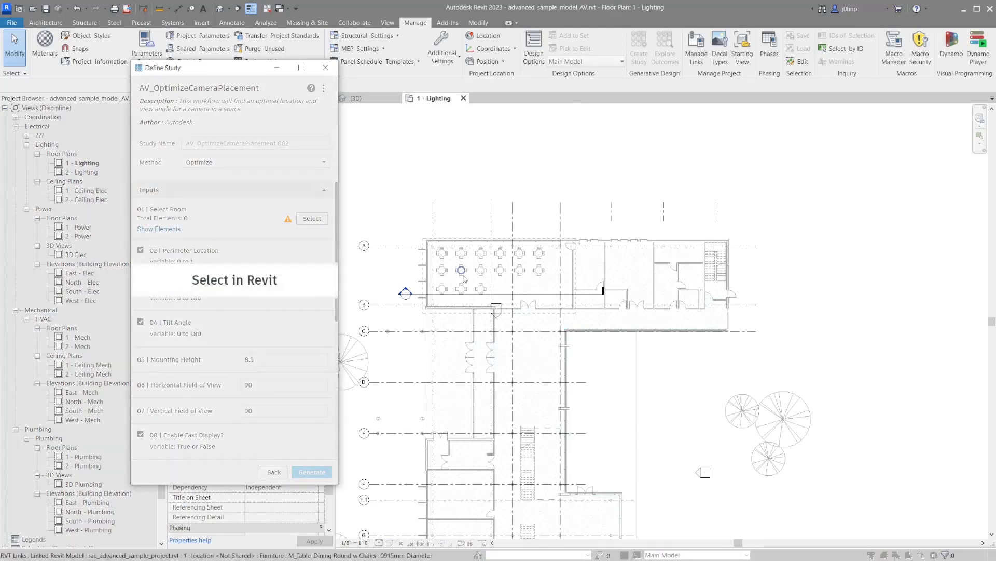
click(492, 282)
scroll(492, 283, up, 1)
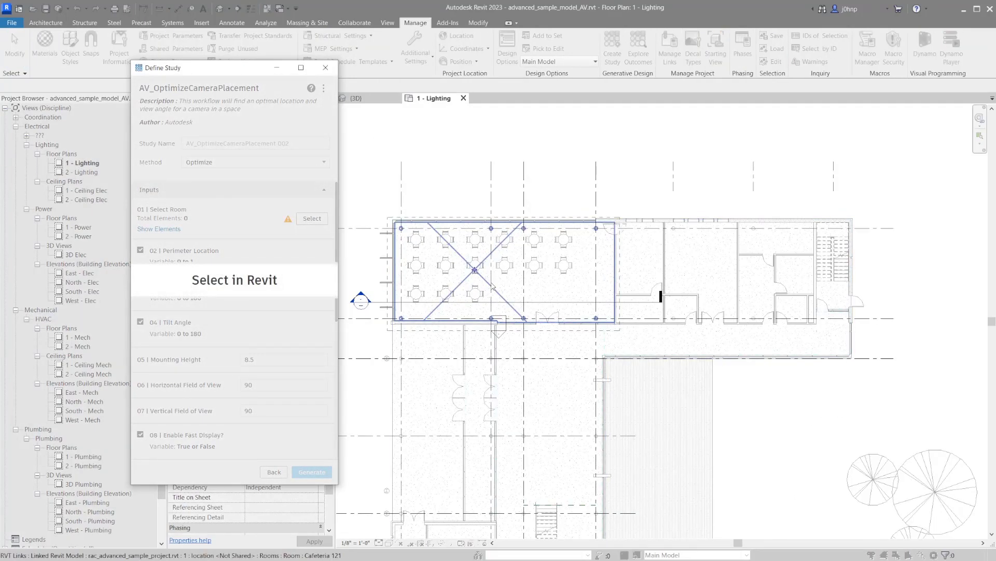
key(Return)
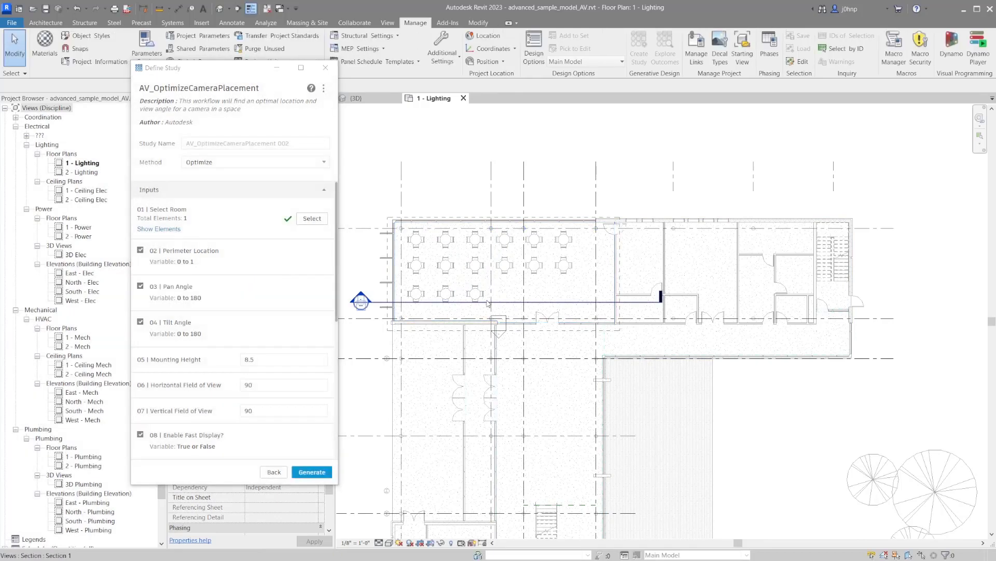
click(356, 98)
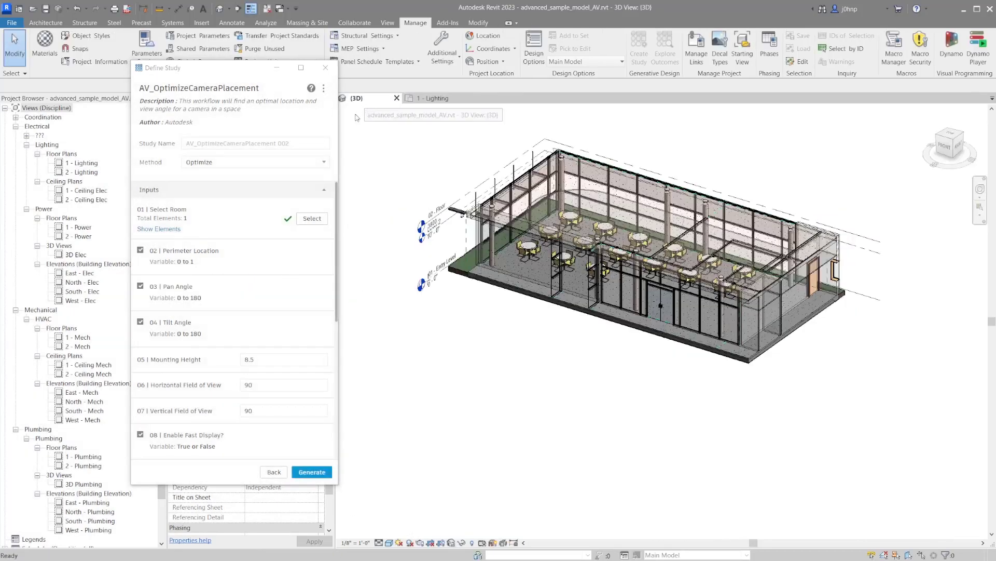
click(168, 229)
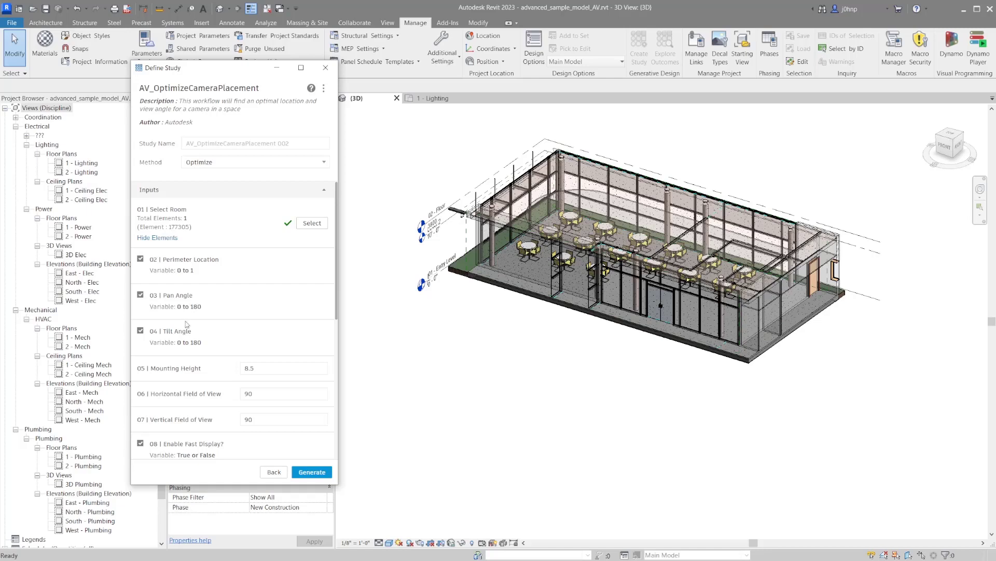
scroll(191, 327, down, 2)
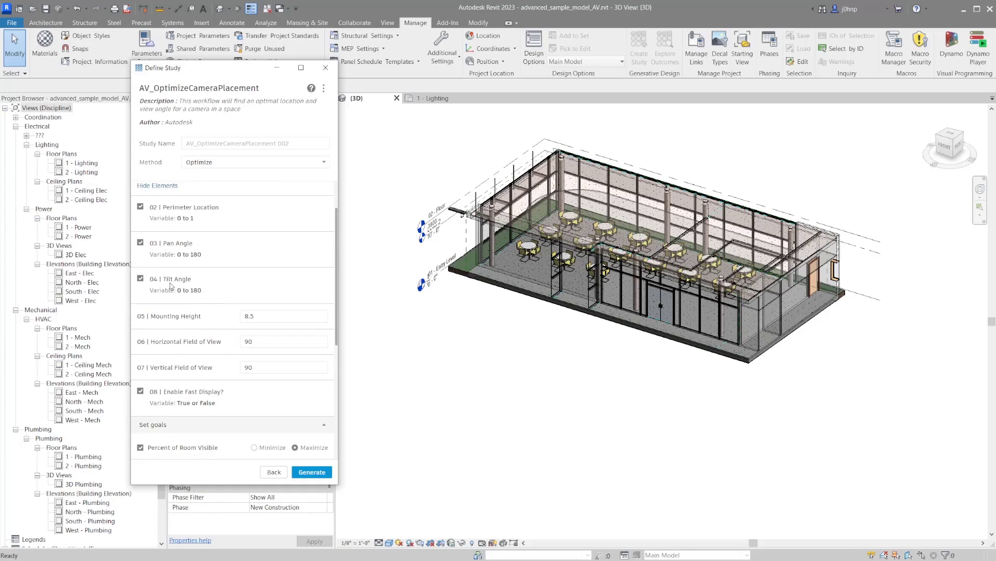
scroll(172, 286, down, 2)
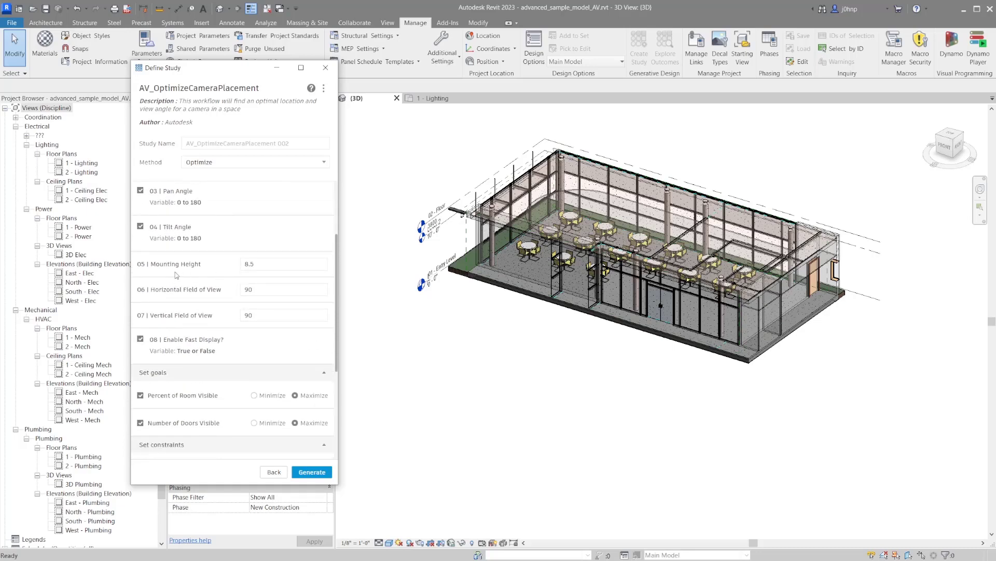
- Review mounting height and field of view, and make fast display a fixed value
click(258, 265)
click(260, 290)
click(180, 329)
click(141, 339)
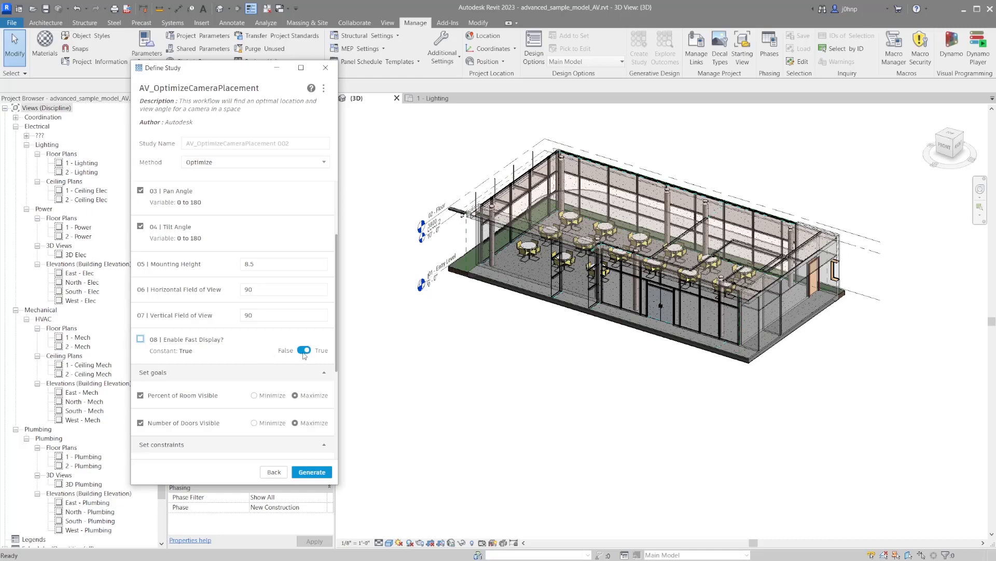
scroll(225, 363, down, 4)
scroll(226, 362, down, 4)
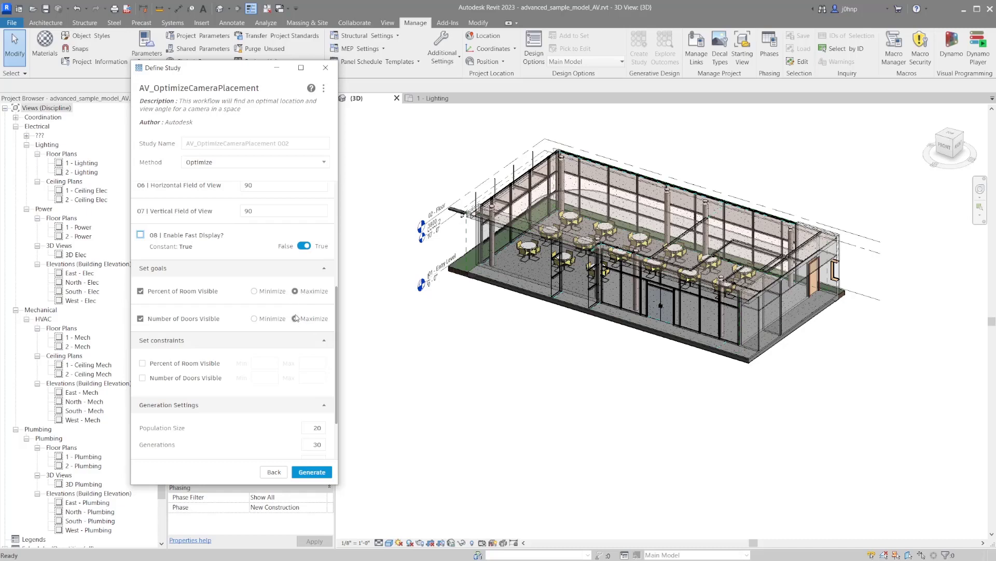
- Set Number of Doors Visible to Maximize and save the settings as defaults
click(296, 319)
click(324, 87)
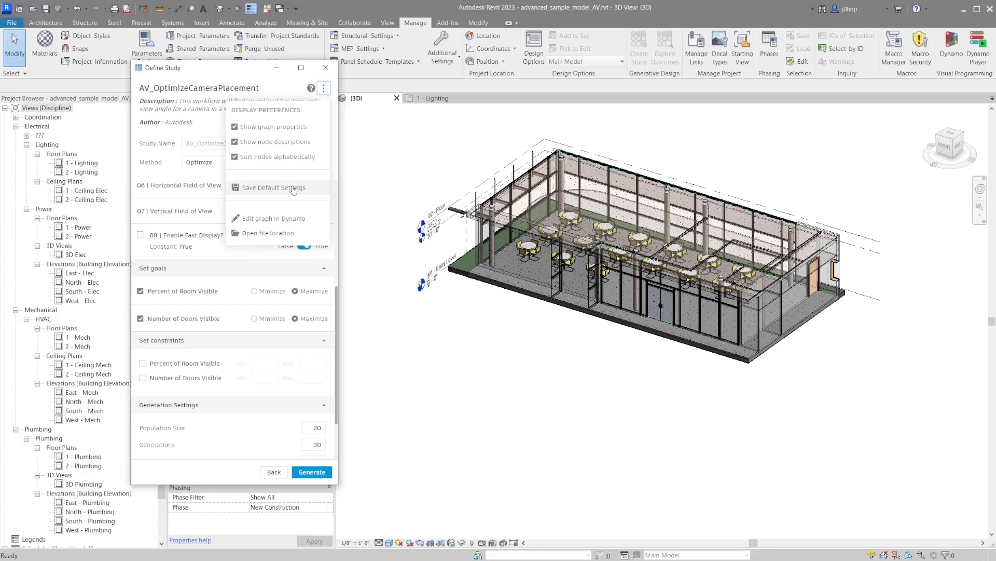
click(272, 188)
scroll(280, 280, down, 2)
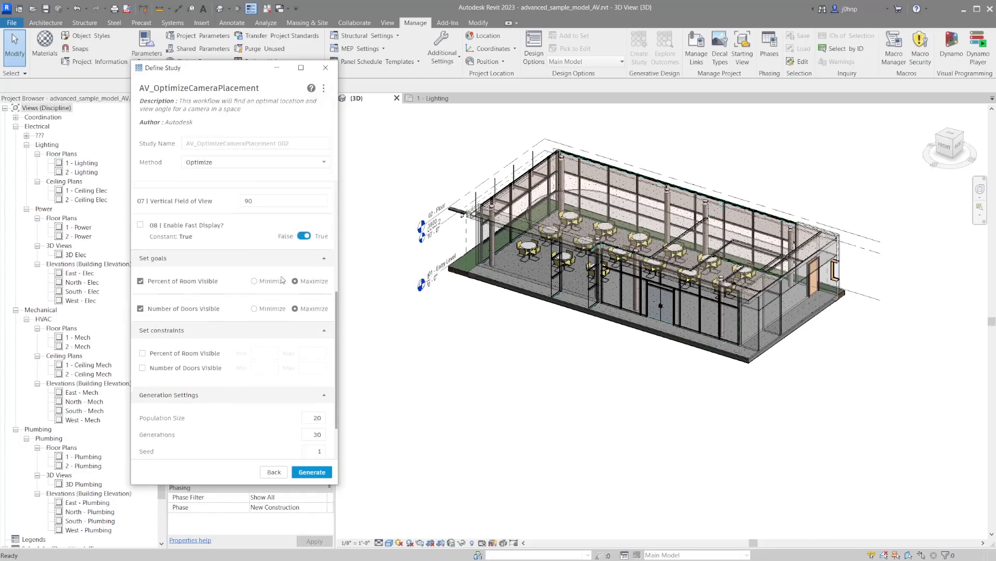
scroll(260, 322, down, 1)
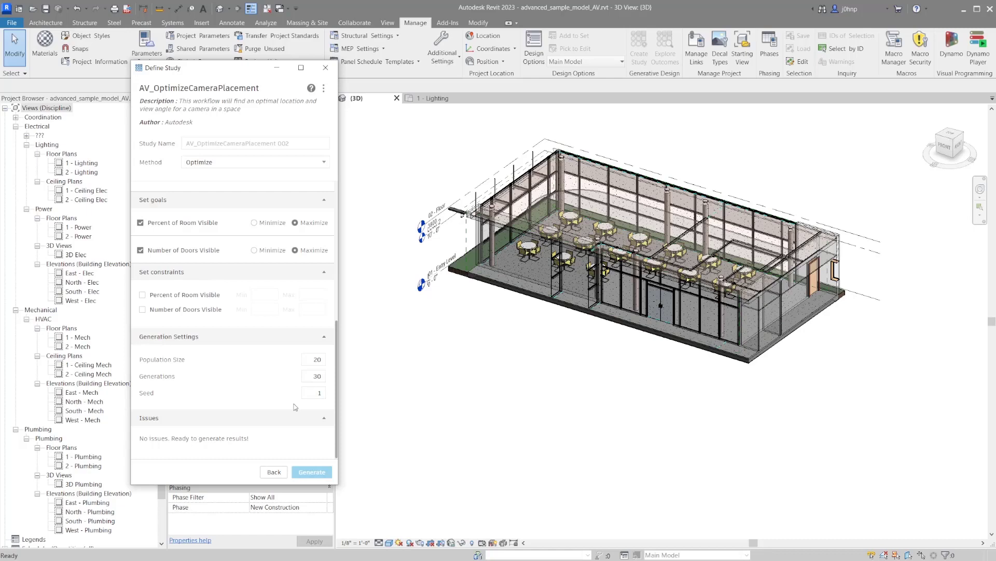
- Keep Optimize as the study method and generate the camera placement outcomes
click(291, 163)
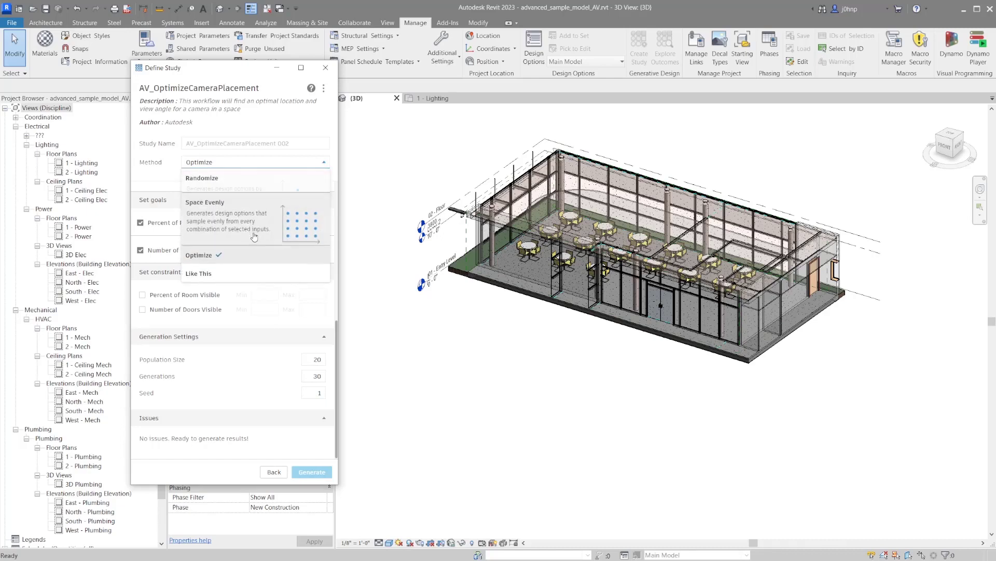
mouse_move(233, 210)
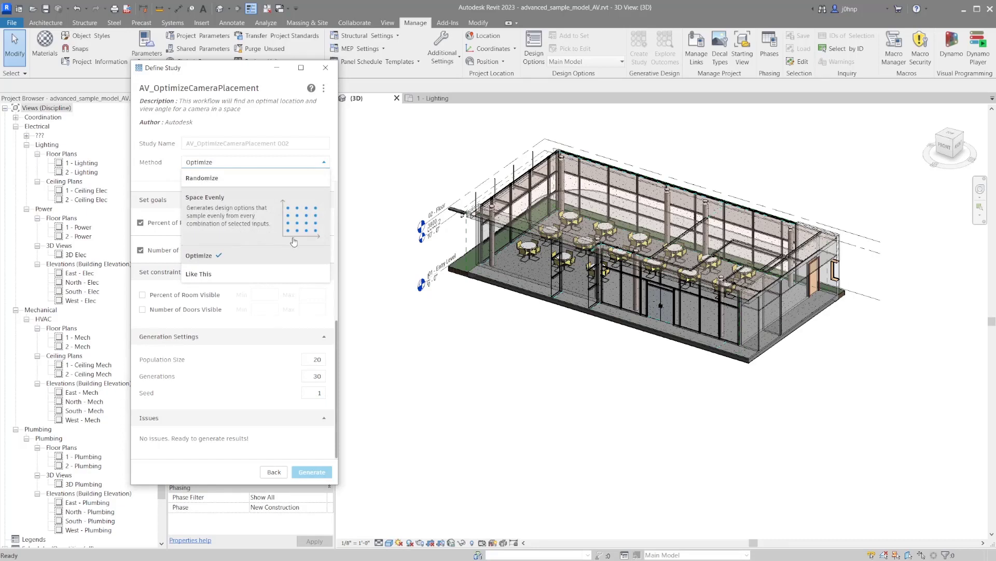
click(160, 162)
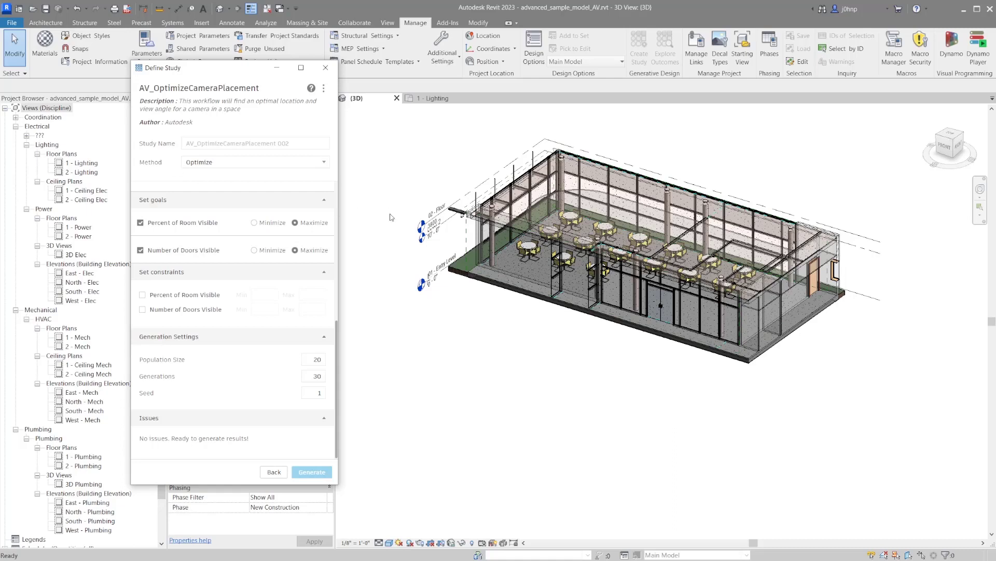
click(282, 354)
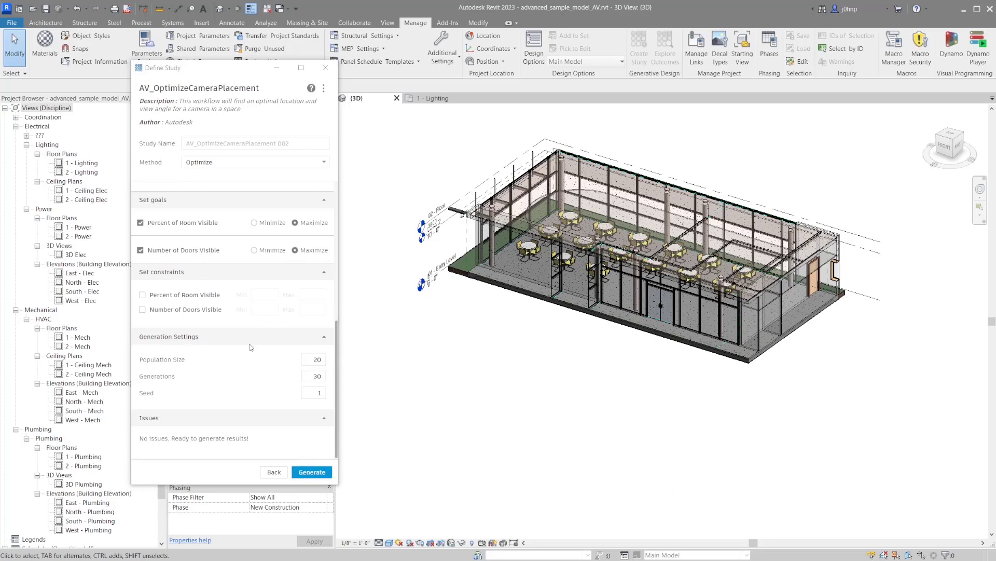
scroll(250, 346, up, 2)
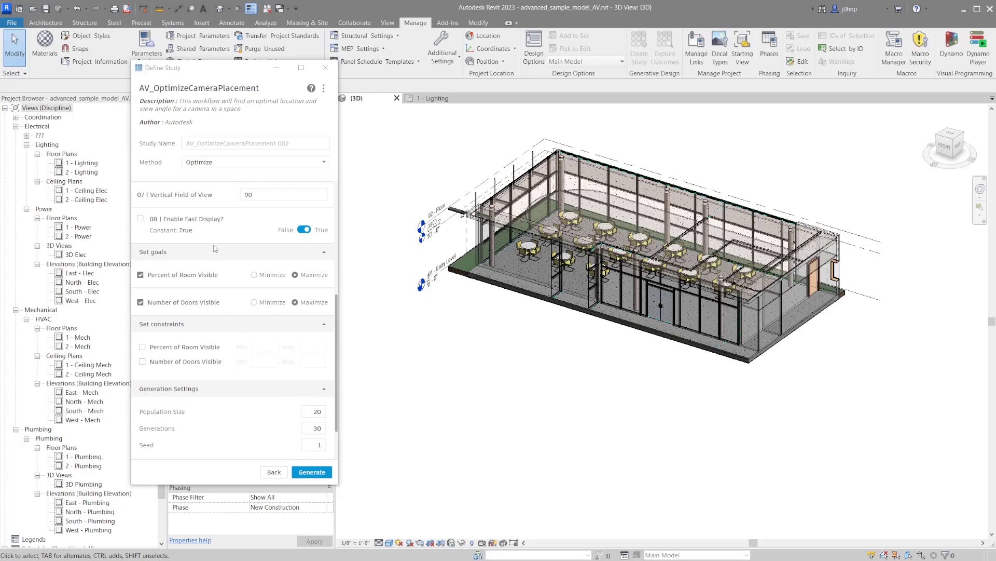
scroll(193, 229, down, 2)
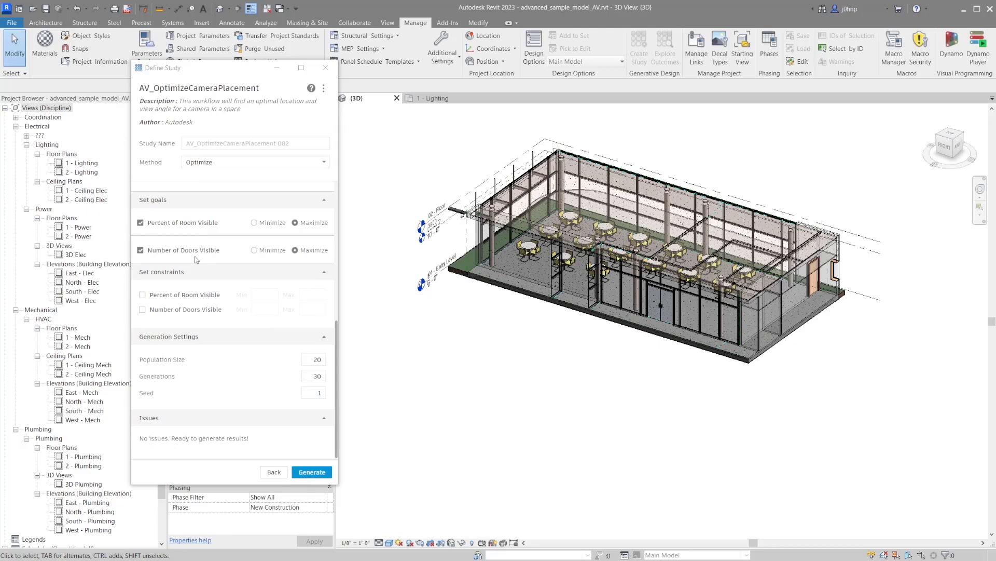
click(312, 471)
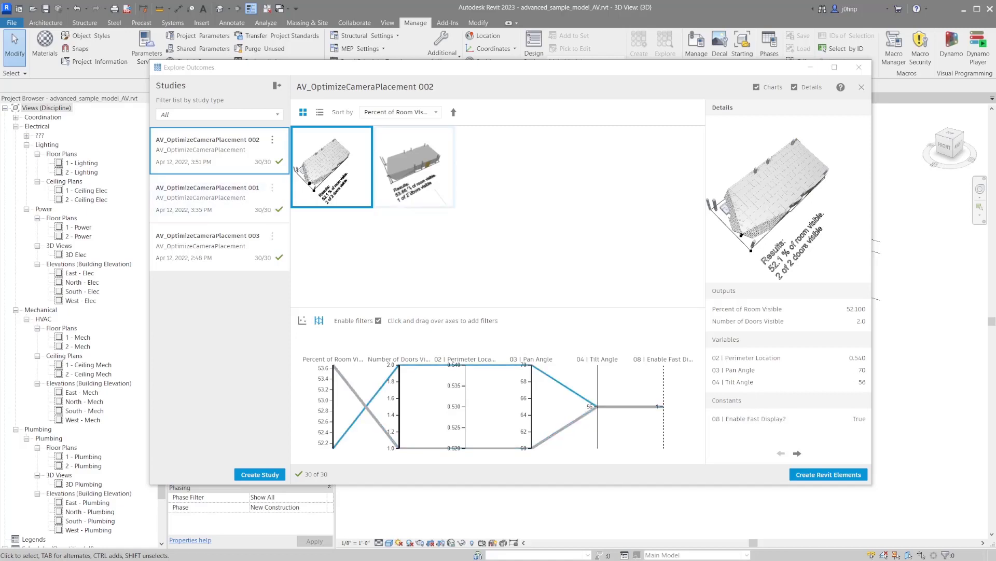
- Inspect the first outcome's details and orbit its preview model
click(352, 193)
click(340, 191)
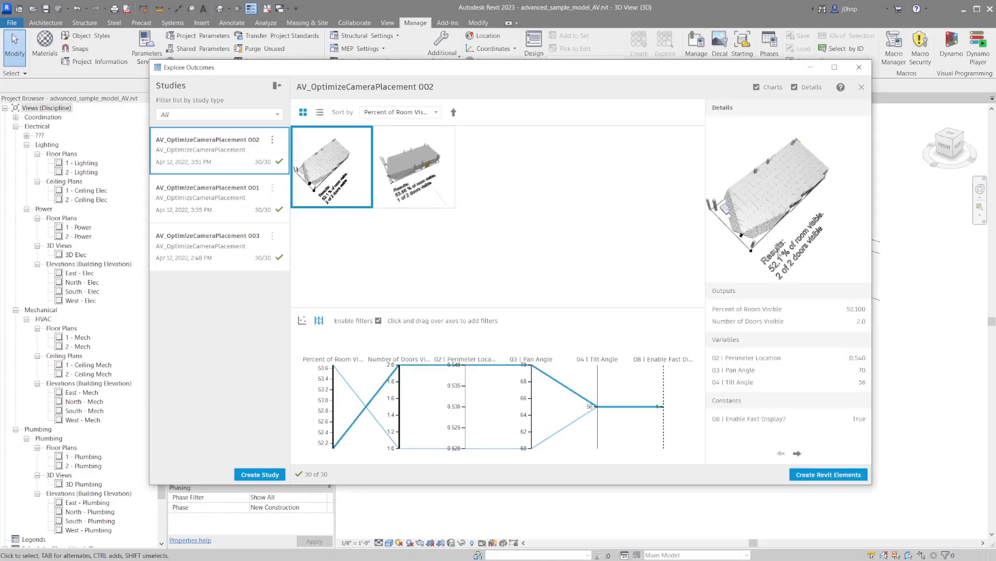
mouse_move(779, 195)
mouse_down()
mouse_move(752, 264)
mouse_move(787, 232)
mouse_move(768, 198)
mouse_move(769, 173)
mouse_move(765, 225)
mouse_move(775, 191)
mouse_up()
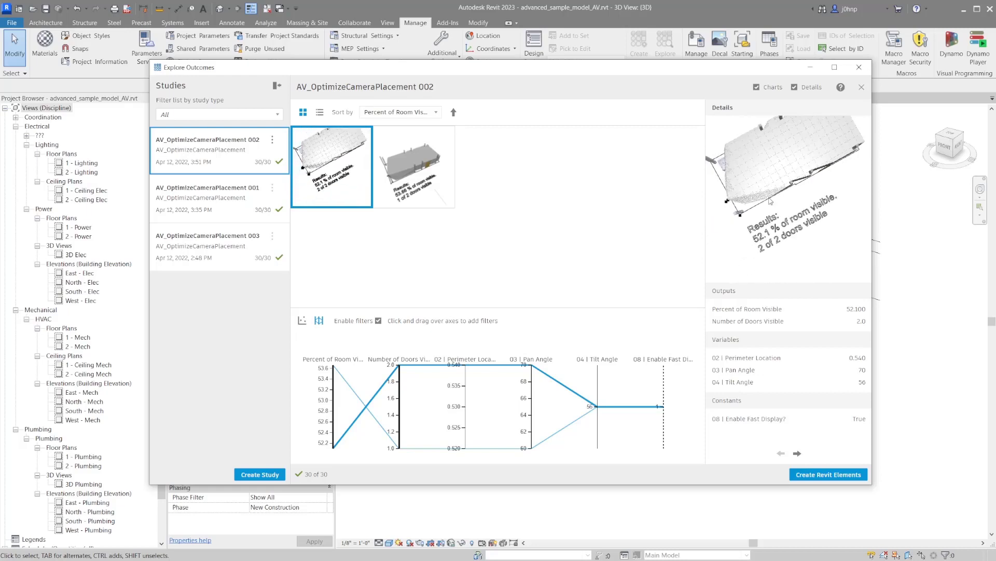
- Choose the 53.66% room-visibility outcome, orbit its preview, and begin placing its camera
click(413, 167)
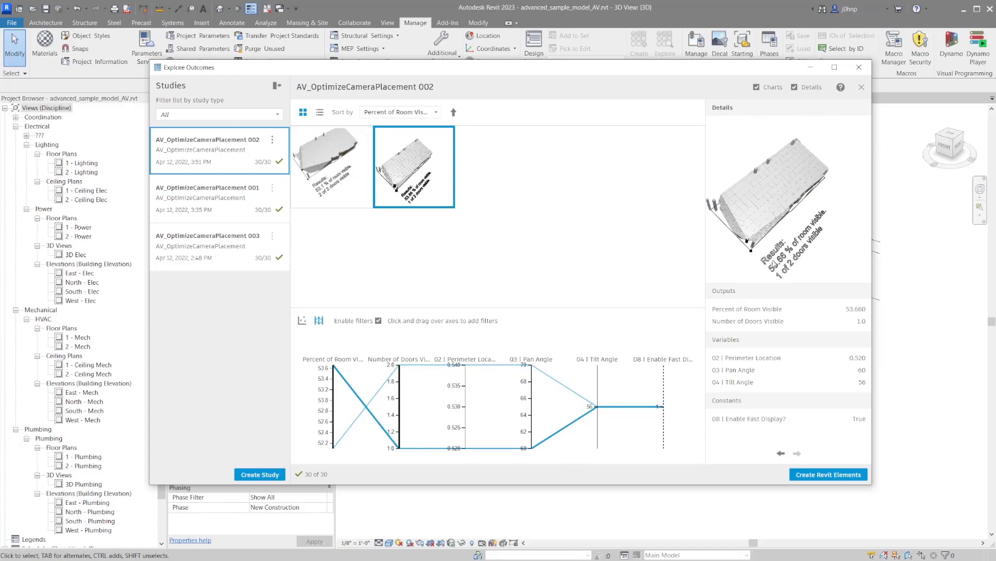
mouse_move(785, 260)
mouse_down()
mouse_move(778, 234)
mouse_move(793, 230)
mouse_move(769, 210)
mouse_move(774, 204)
mouse_up()
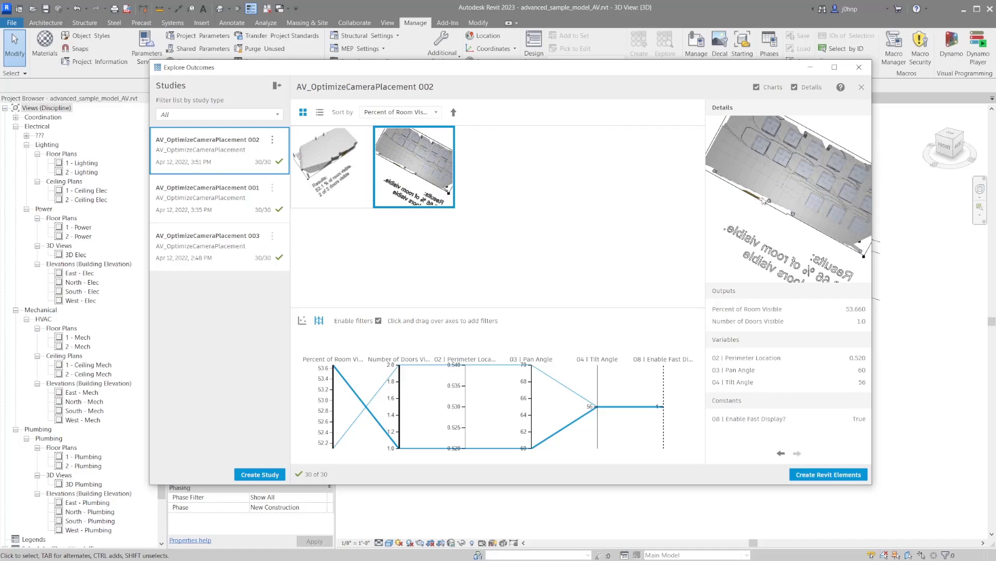
mouse_move(765, 201)
mouse_down()
mouse_move(728, 242)
mouse_move(746, 241)
mouse_up()
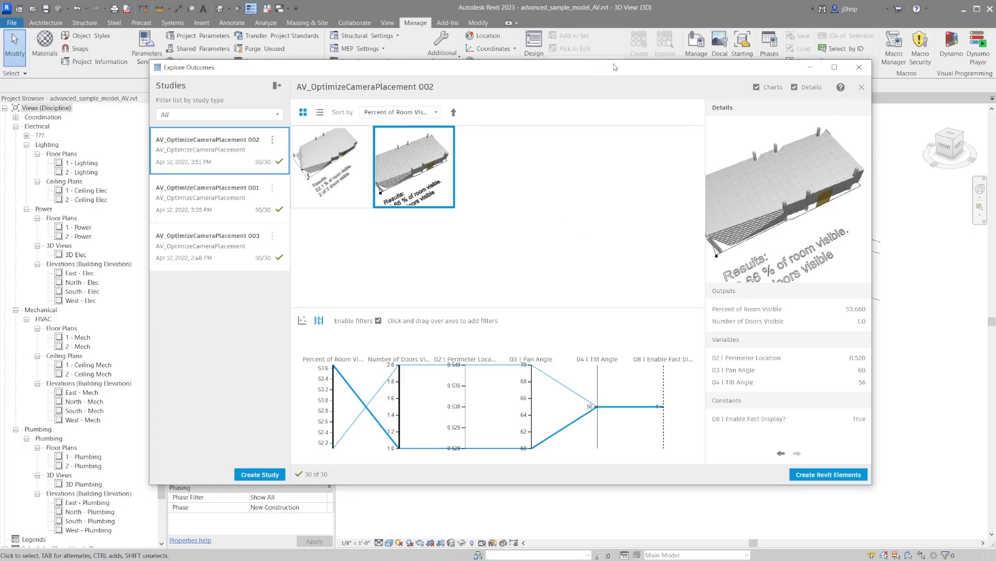
drag(608, 67, 10, 55)
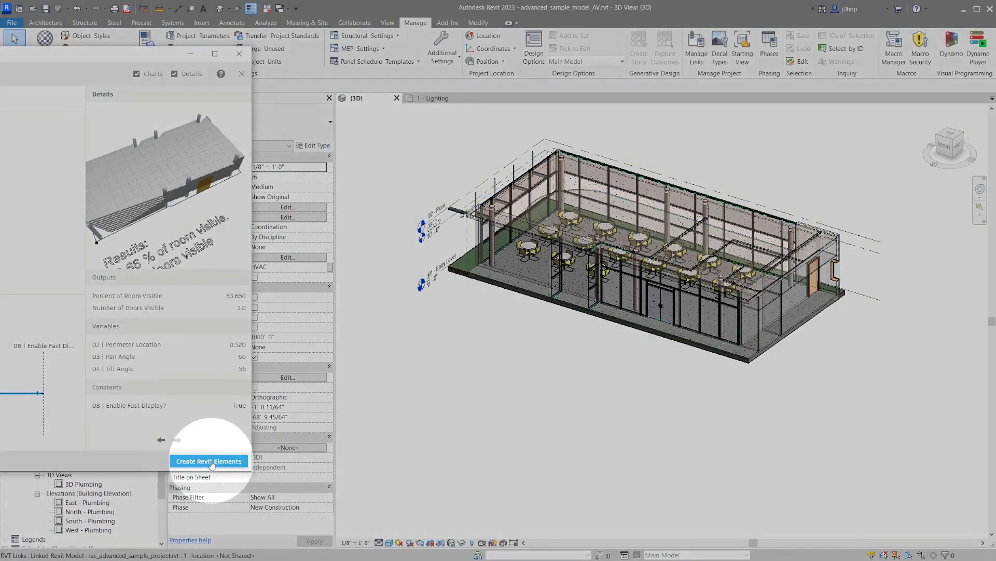
click(190, 464)
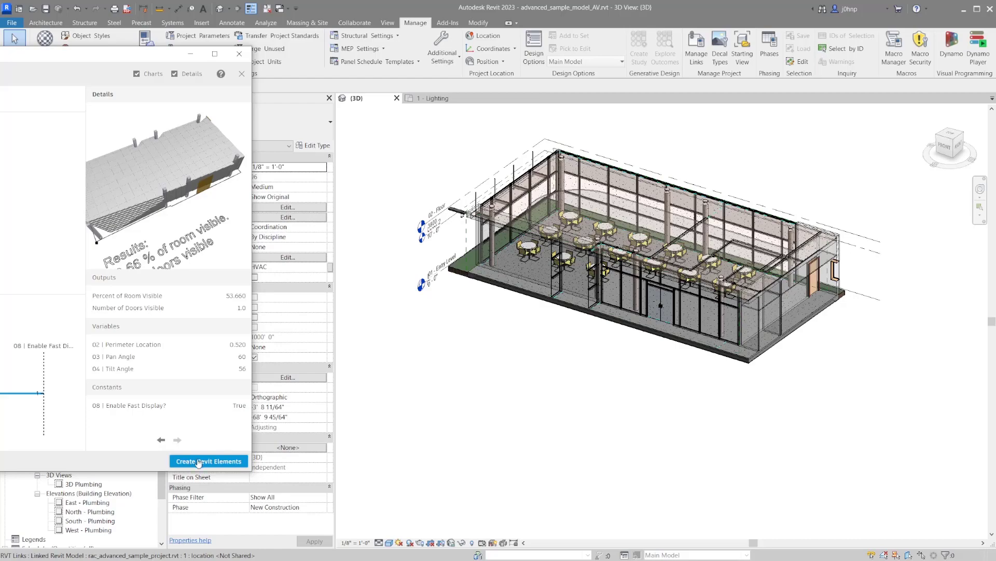
- Place the outcome's SecurityCamera, select and orbit around it, then recheck the outcome preview
click(199, 461)
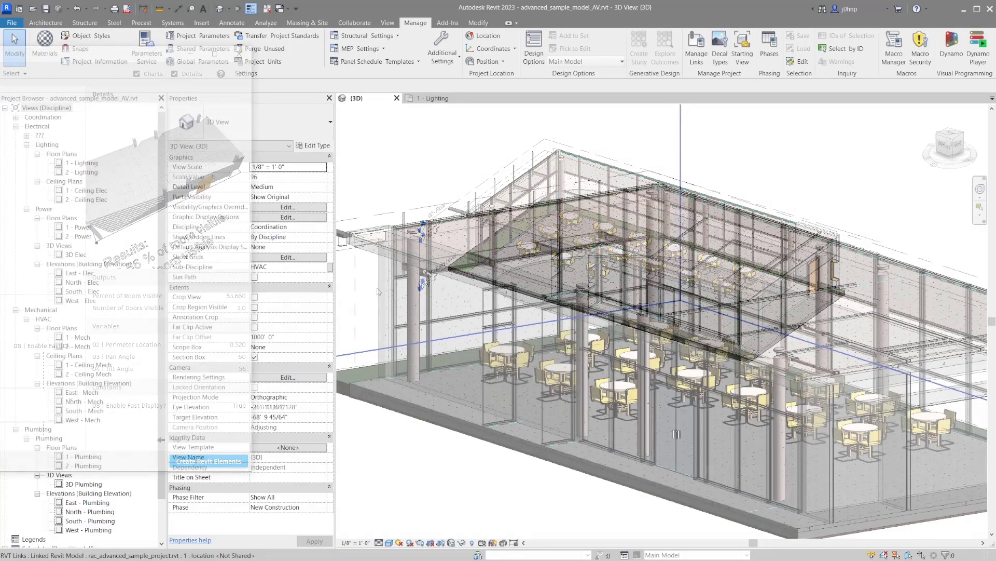
scroll(427, 277, up, 5)
scroll(427, 276, up, 3)
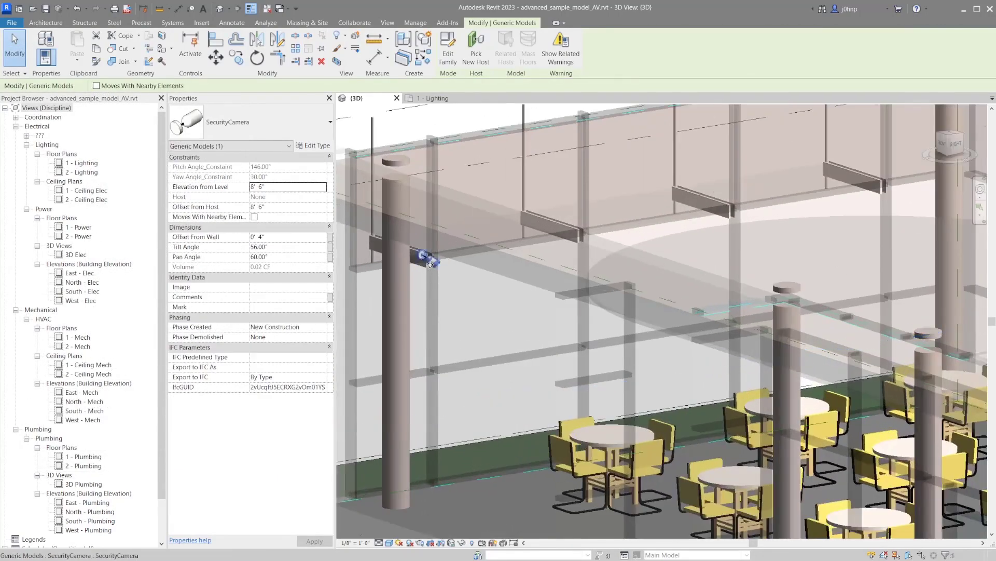
click(434, 267)
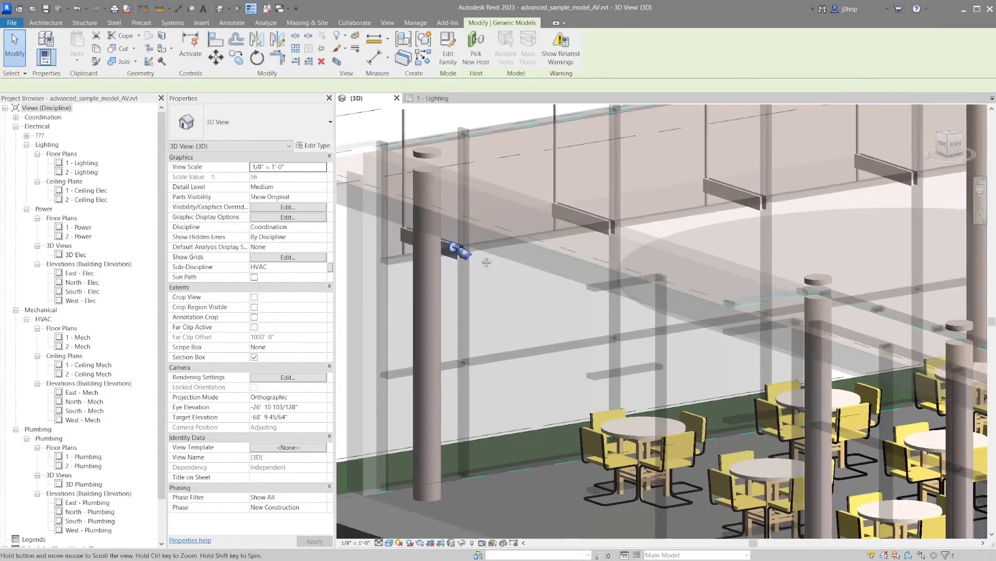
mouse_move(434, 267)
shift+middle_down()
mouse_move(682, 260)
mouse_move(545, 327)
shift+middle_up()
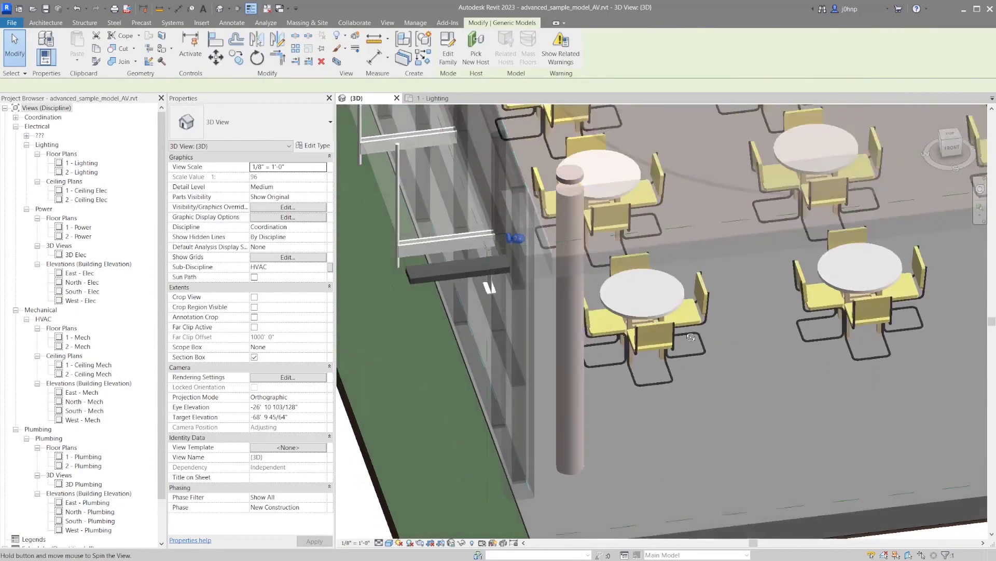
key(alt+Tab)
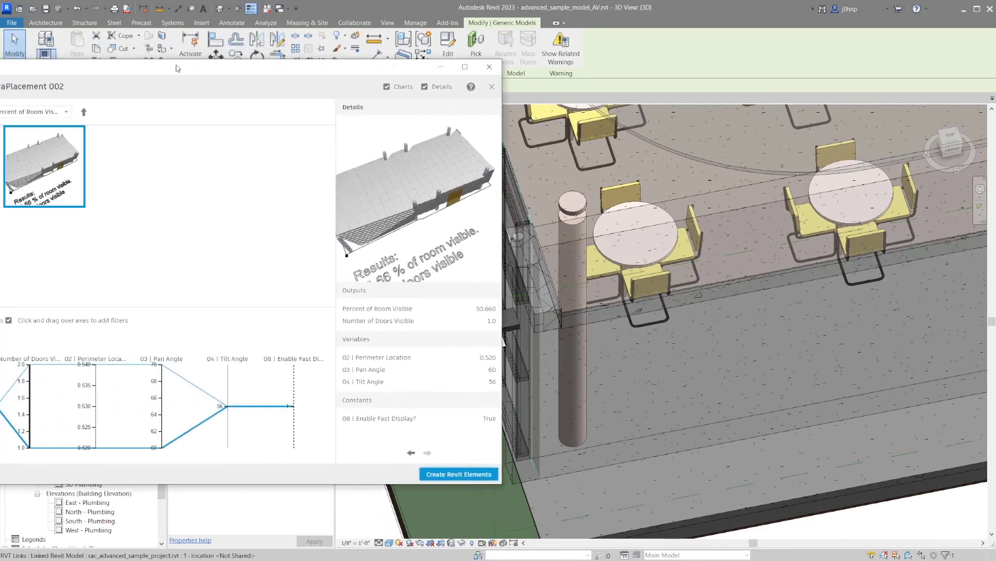
mouse_move(374, 240)
right_down()
mouse_move(429, 251)
mouse_move(392, 270)
mouse_move(372, 241)
right_up()
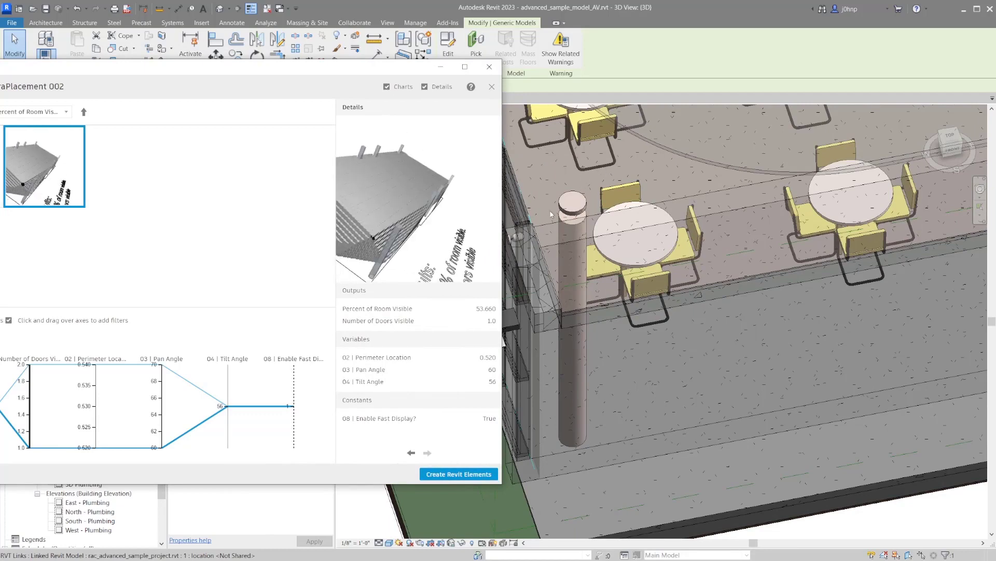
- Close Explore Outcomes and orbit around the selected security camera from several angles, including top-down
click(490, 67)
shift+middle_drag(623, 257, 514, 236)
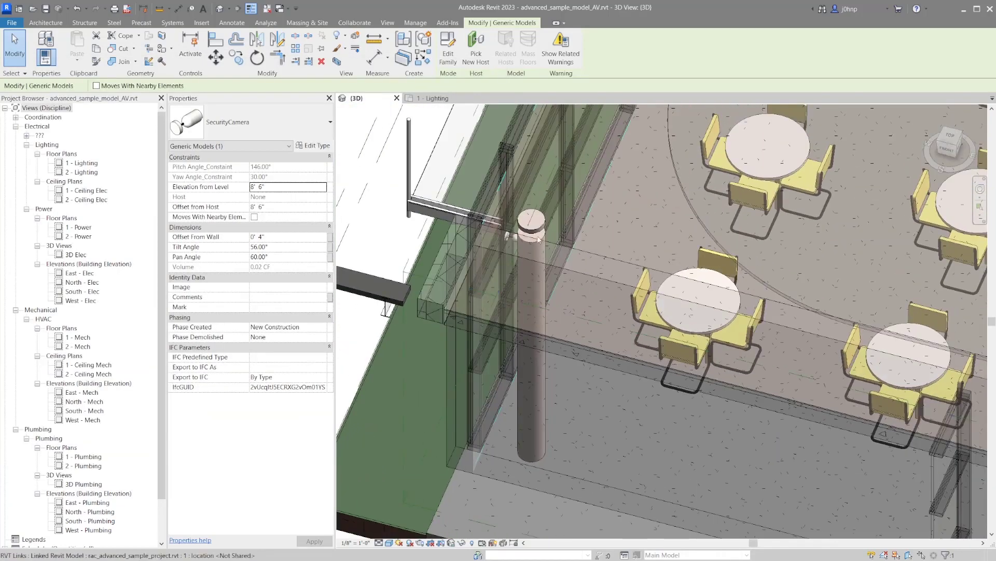
key(Escape)
click(517, 240)
shift+middle_drag(572, 250, 340, 122)
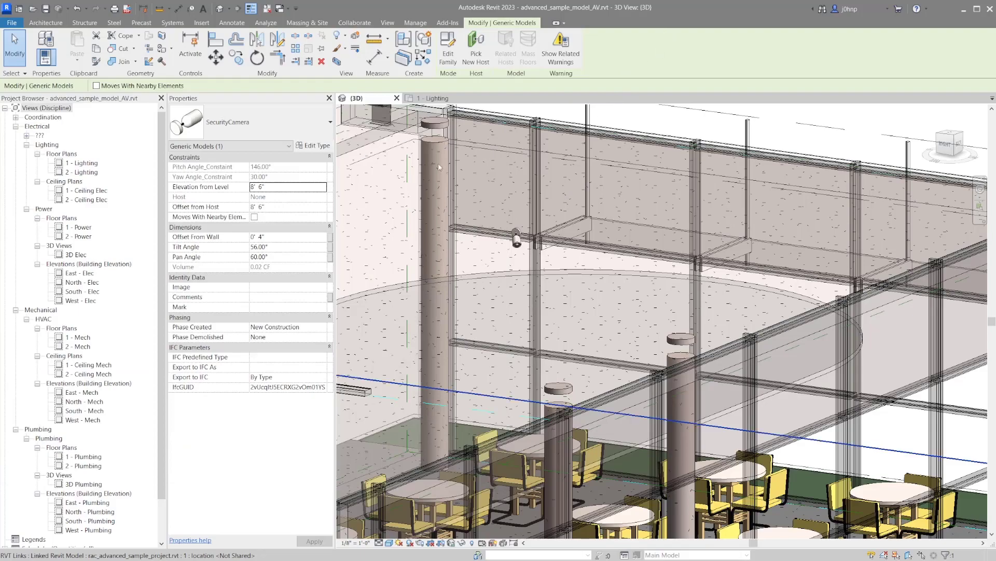
scroll(516, 238, down, 3)
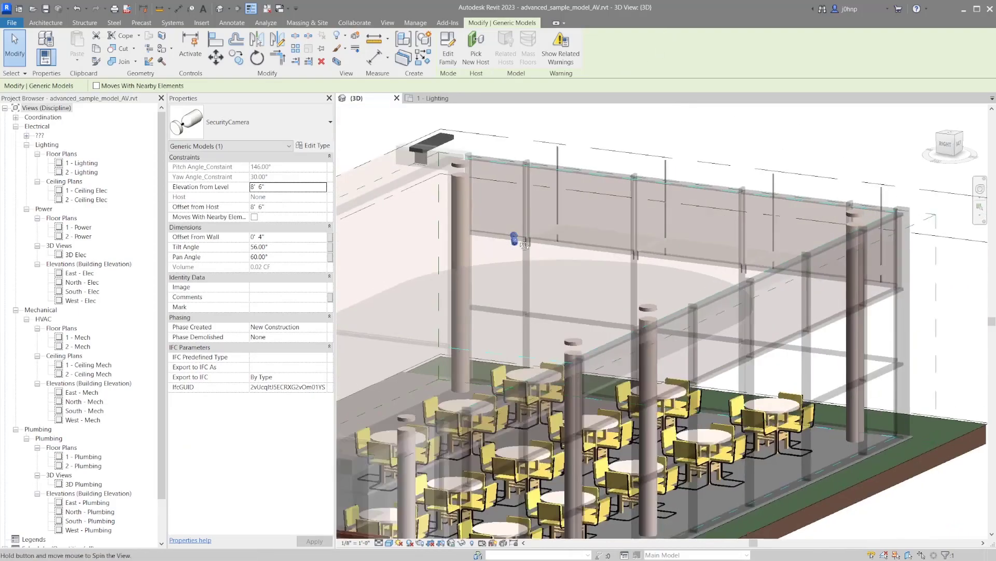
scroll(516, 238, up, 2)
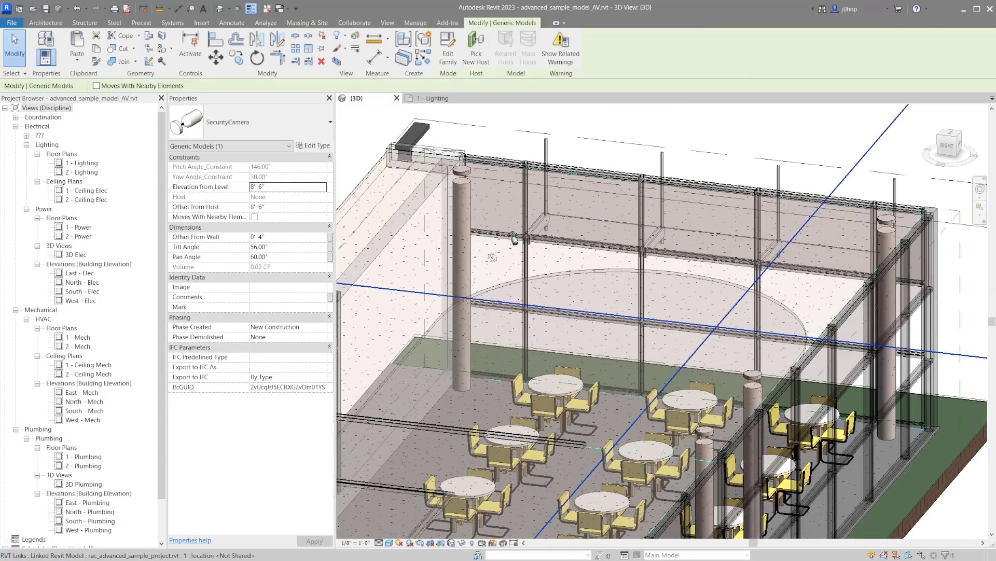
mouse_move(516, 237)
shift+middle_down()
mouse_move(626, 288)
mouse_move(735, 299)
mouse_move(580, 278)
shift+middle_up()
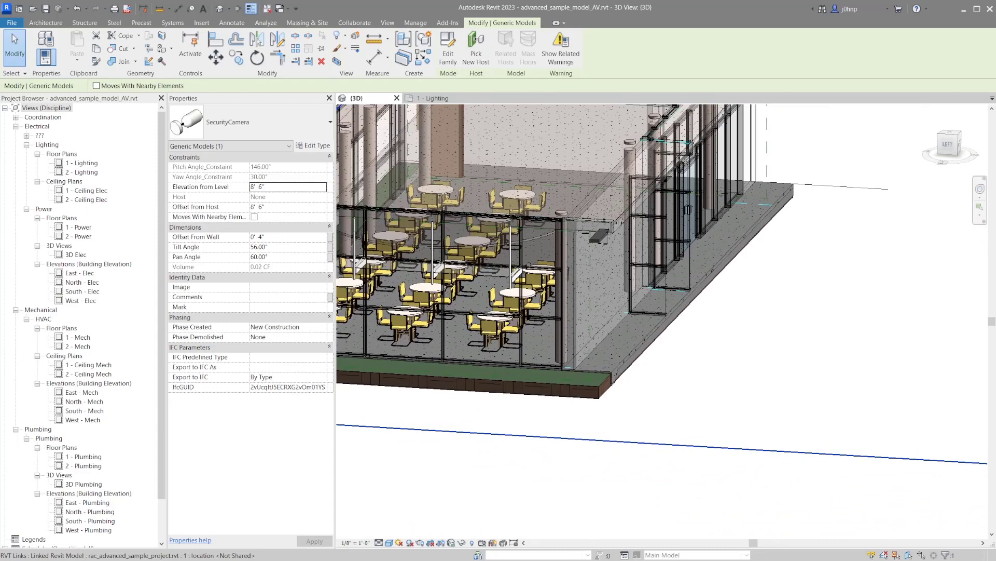
shift+middle_drag(571, 273, 649, 228)
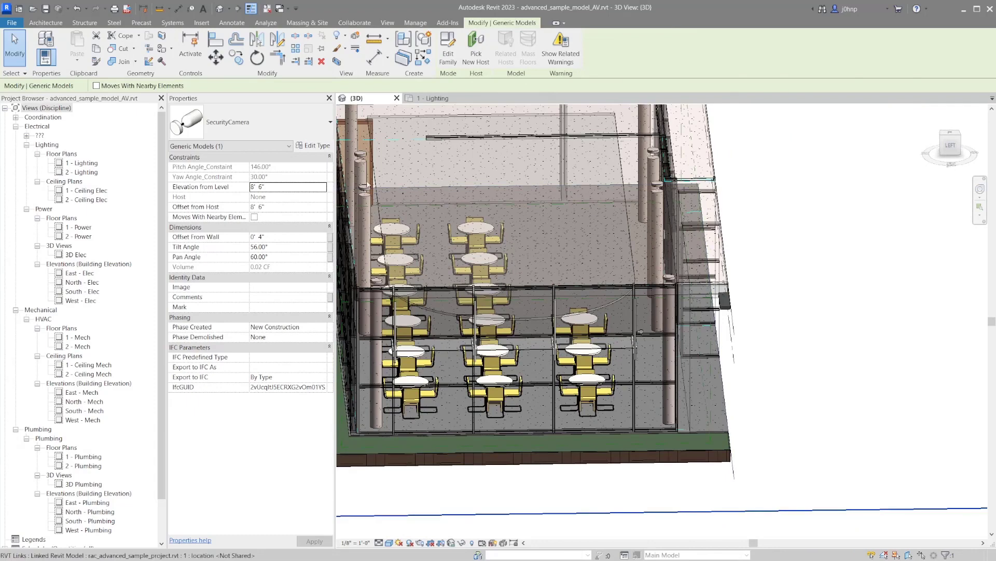
key(Escape)
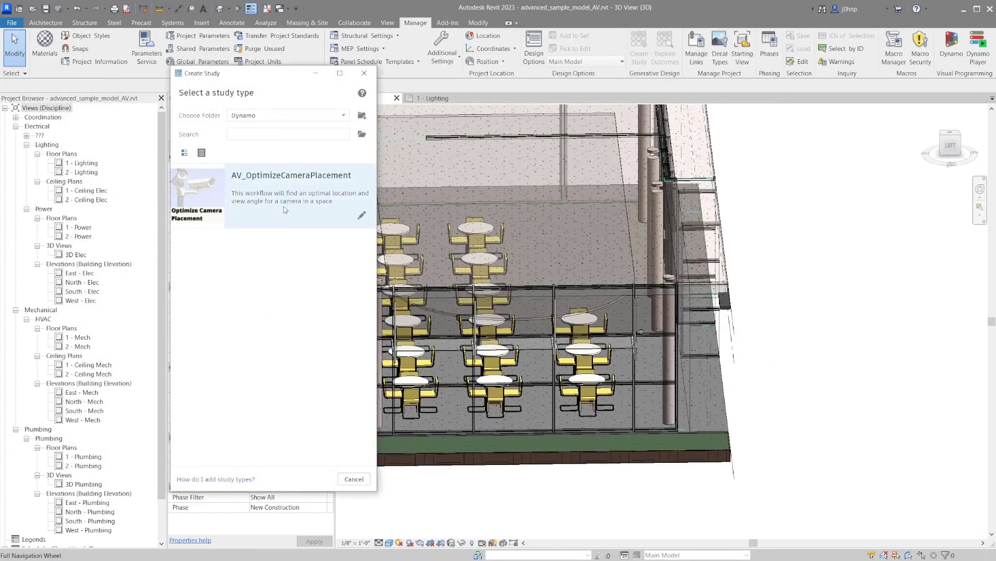
- Generate a new AV_OptimizeCameraPlacement study on the cafeteria room with Enable Fast Display False
click(283, 204)
click(436, 99)
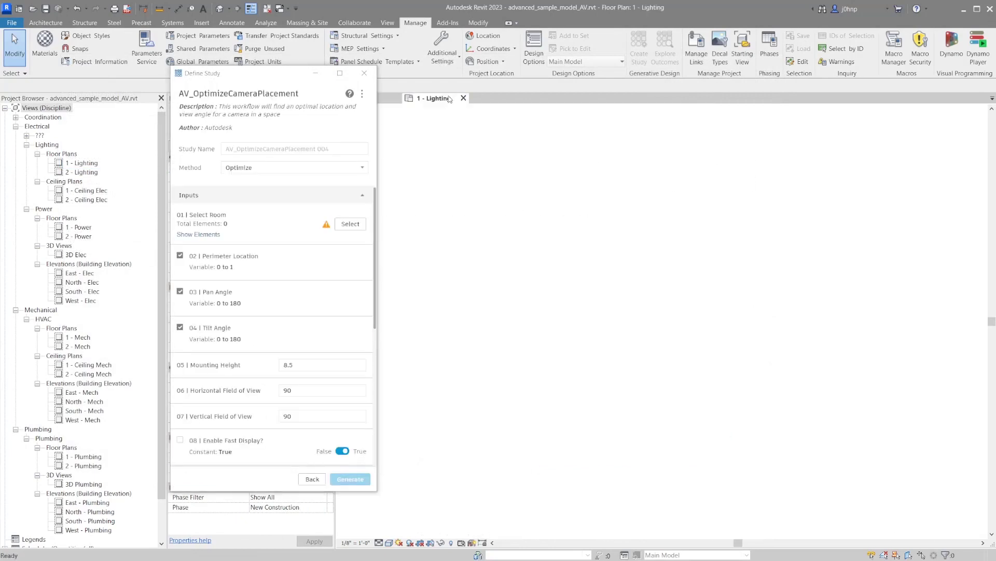
click(346, 228)
click(468, 269)
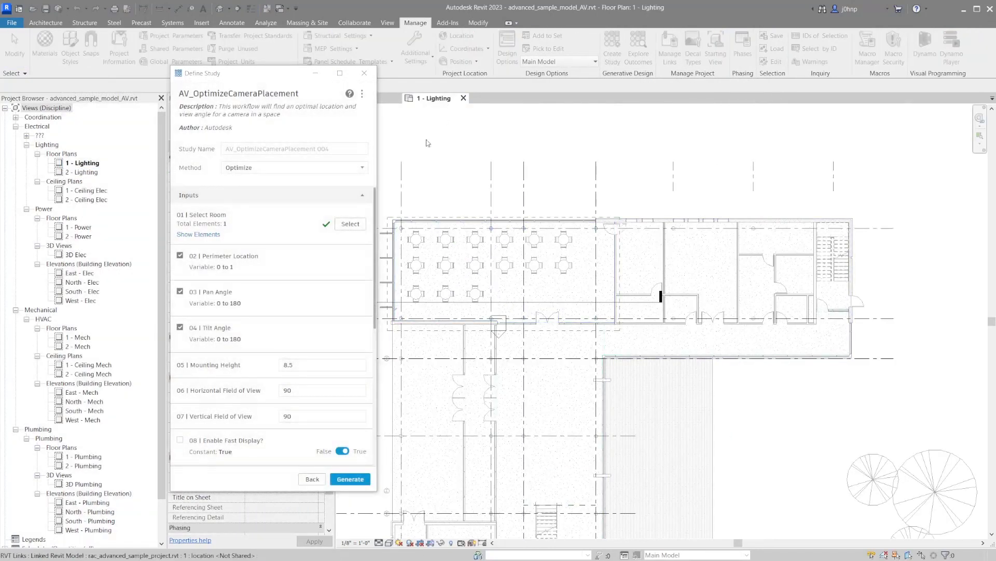
click(390, 99)
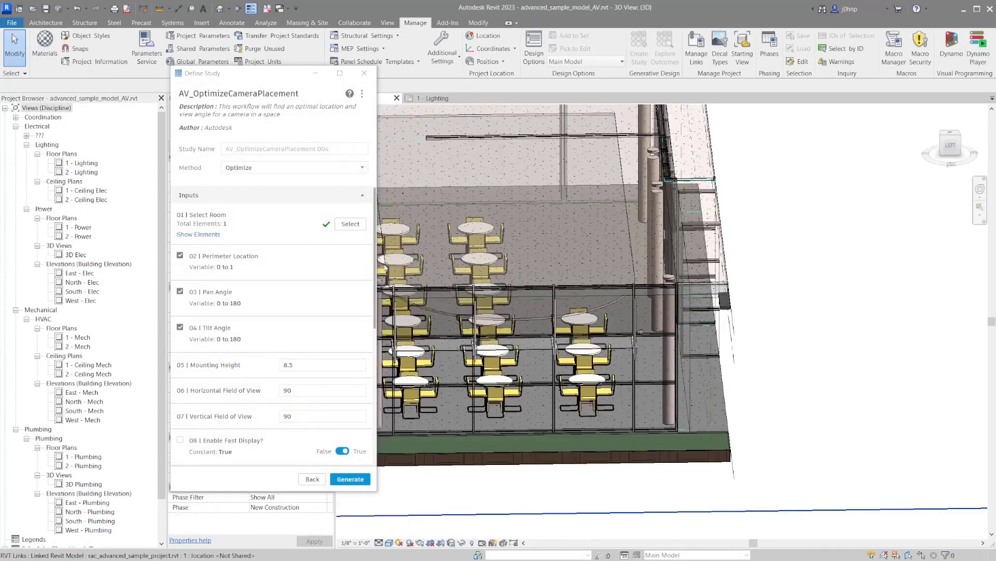
scroll(265, 294, down, 2)
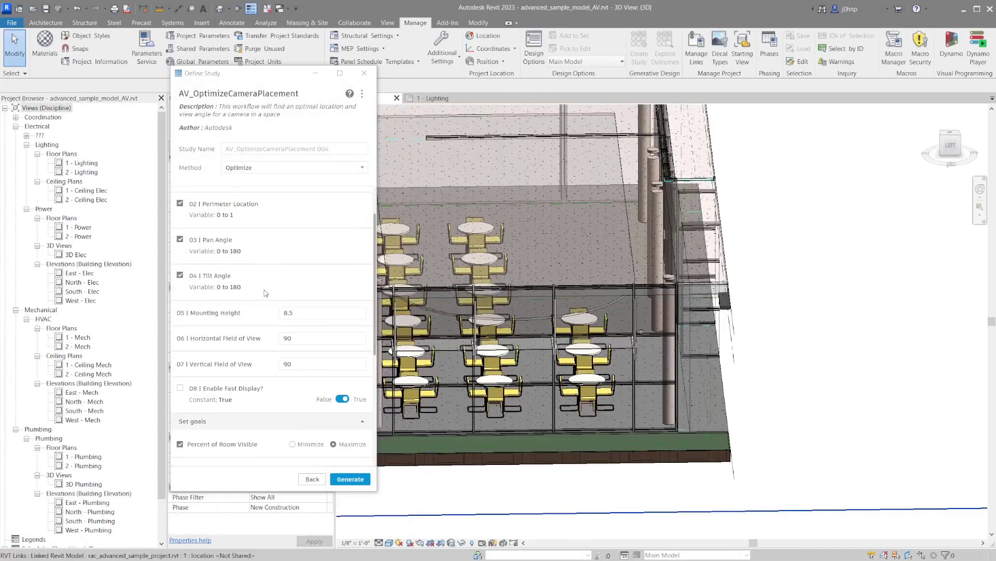
scroll(265, 294, down, 3)
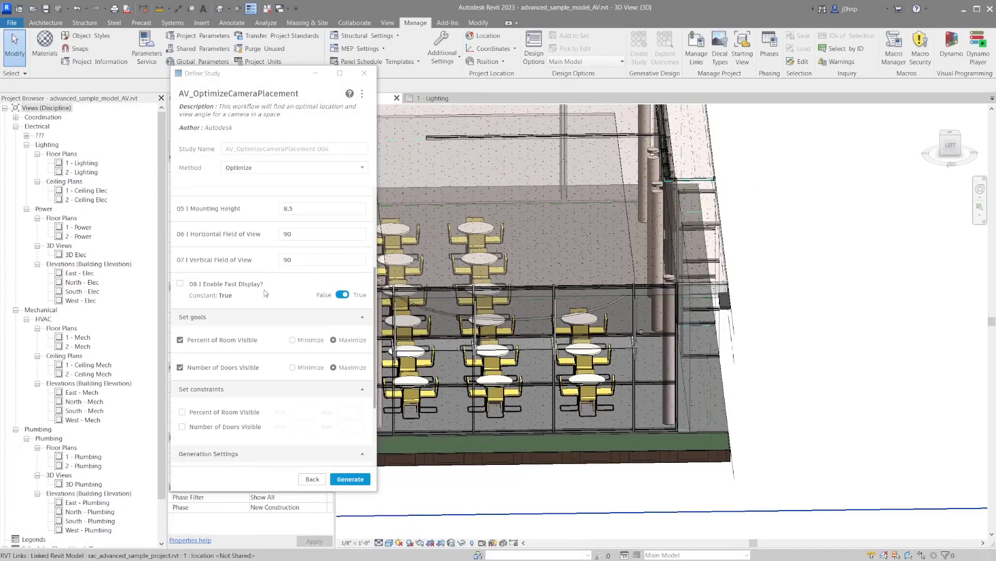
click(343, 294)
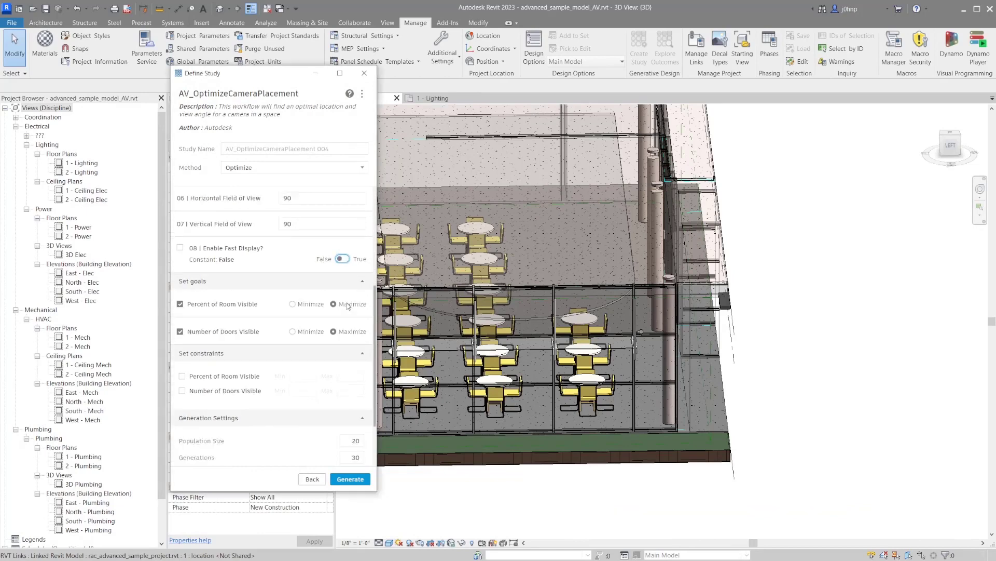
scroll(347, 306, down, 3)
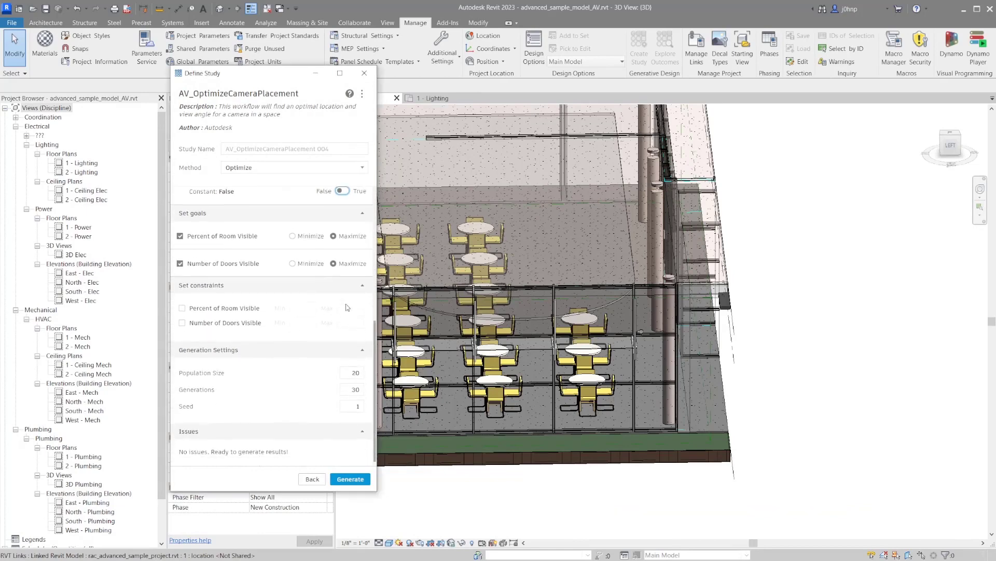
click(349, 479)
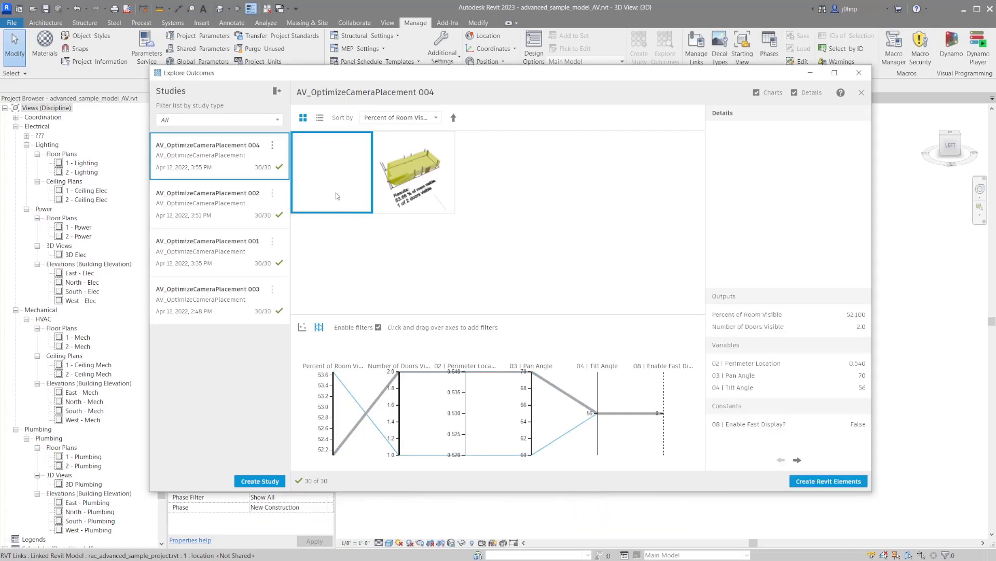
- Orbit study 004's top outcome preview through several angles
drag(794, 257, 770, 233)
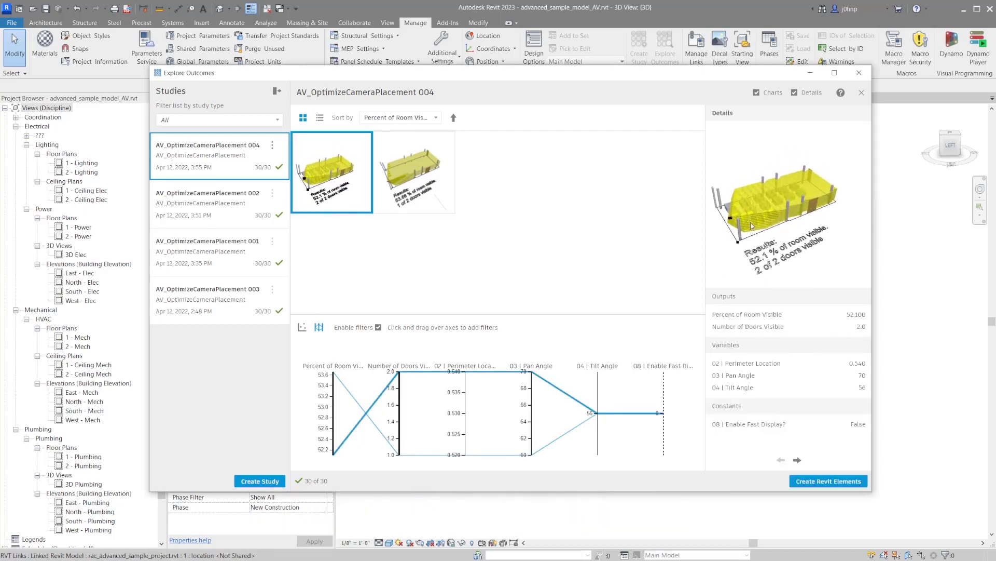
scroll(752, 223, up, 3)
drag(749, 223, 791, 195)
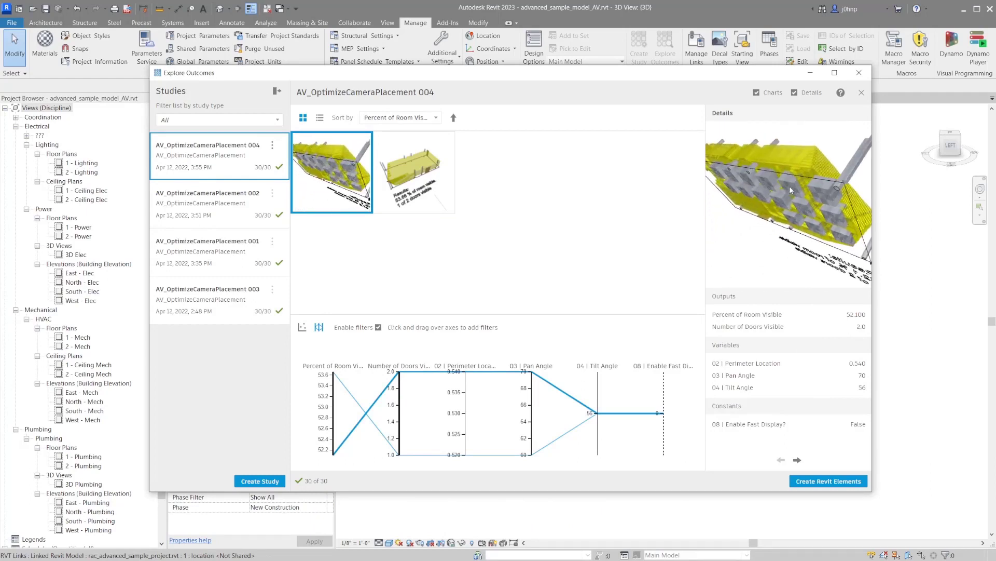
mouse_move(793, 194)
mouse_down()
mouse_move(844, 188)
mouse_move(750, 201)
mouse_move(756, 225)
mouse_up()
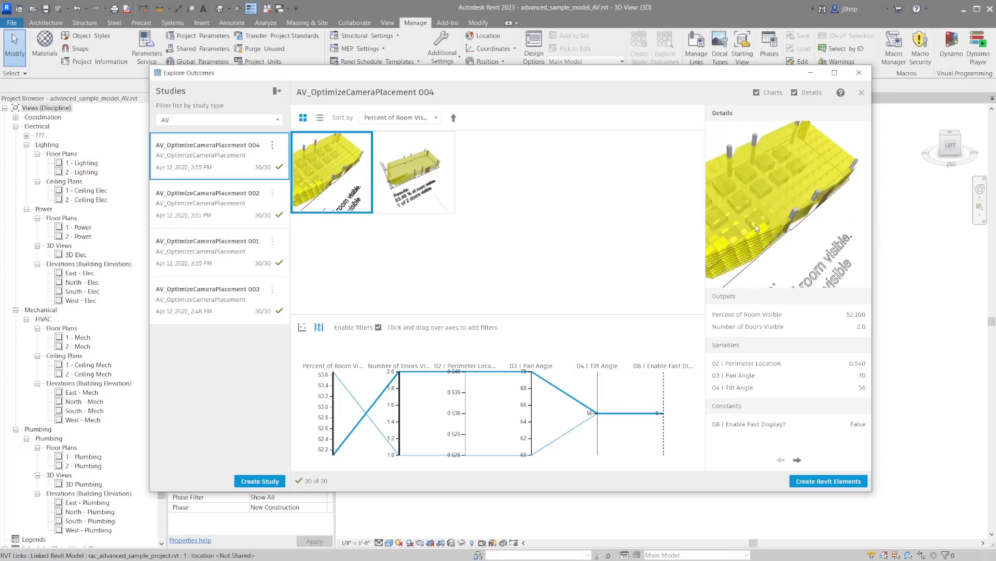
drag(755, 226, 769, 215)
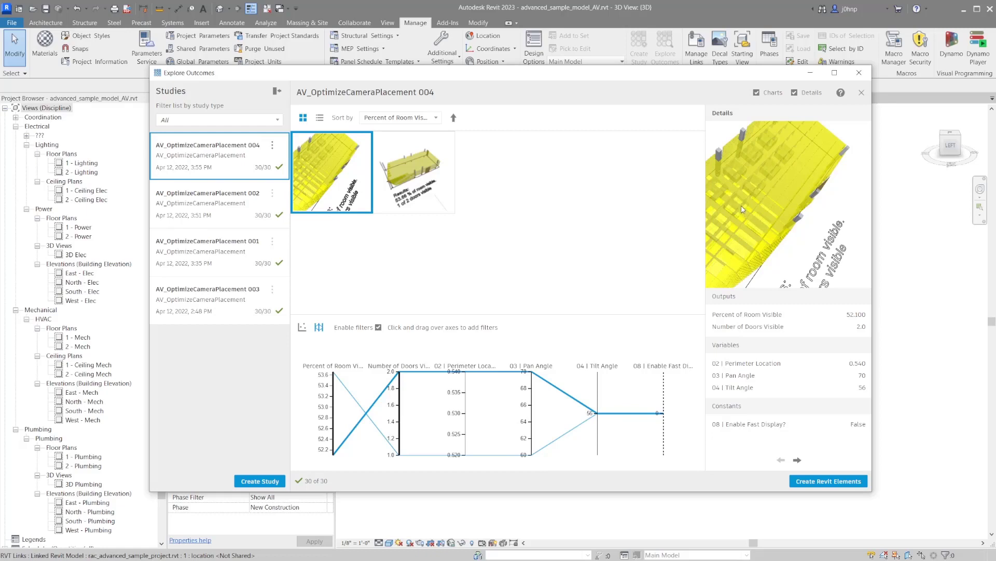
mouse_move(742, 209)
mouse_down()
mouse_move(730, 193)
mouse_move(691, 200)
mouse_move(788, 182)
mouse_up()
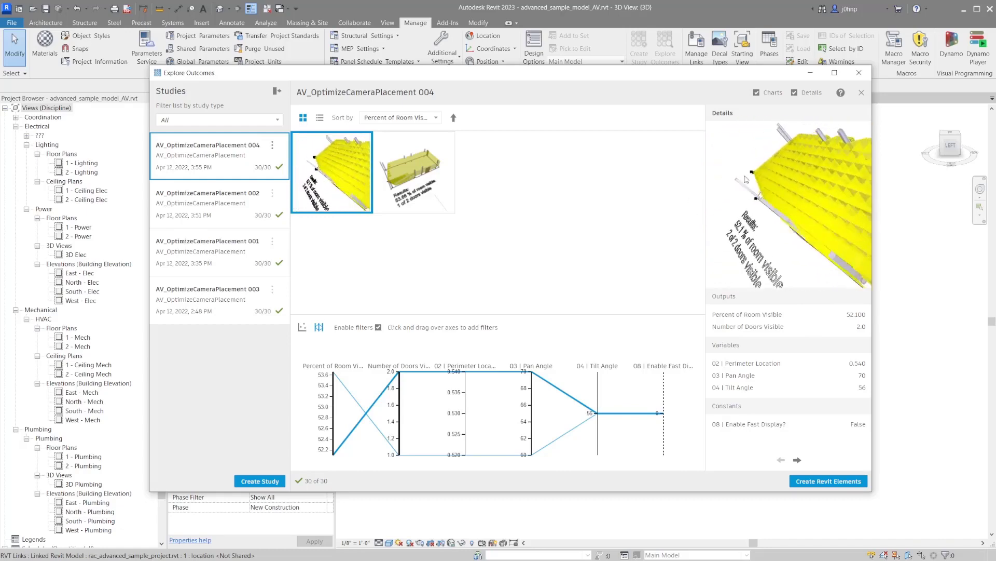
scroll(788, 181, down, 2)
scroll(773, 211, down, 2)
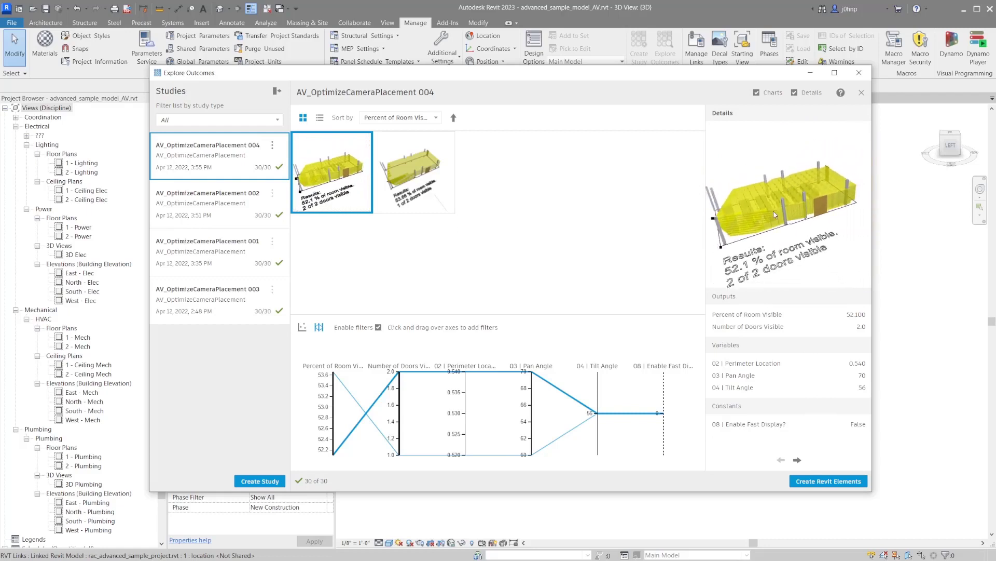
drag(776, 211, 769, 226)
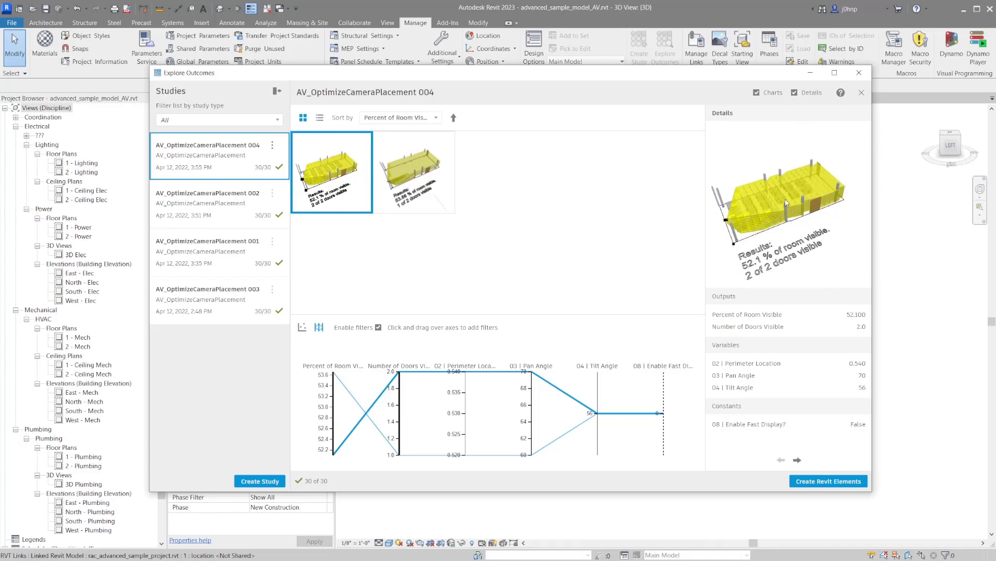
drag(777, 206, 788, 203)
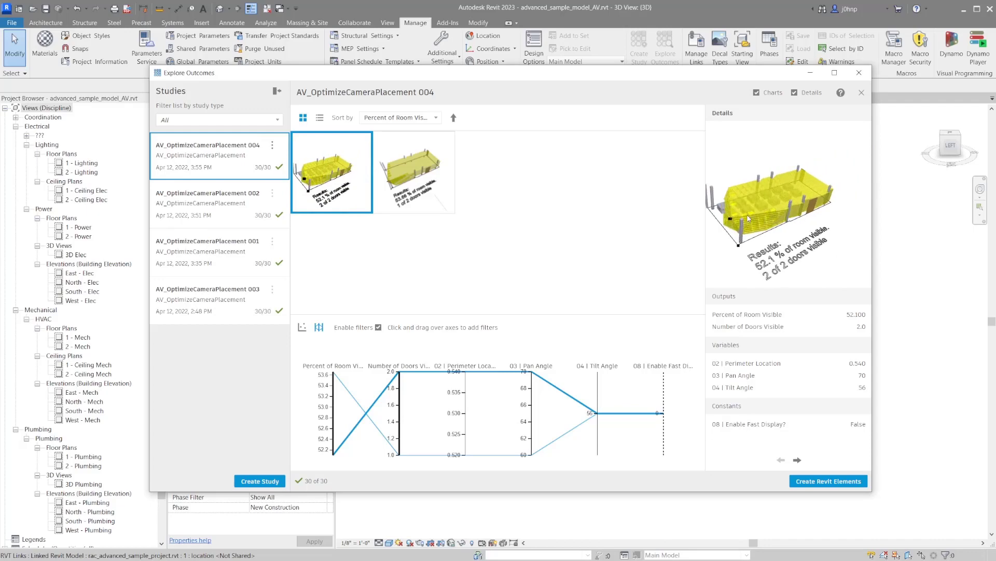
scroll(748, 217, up, 3)
scroll(754, 213, up, 2)
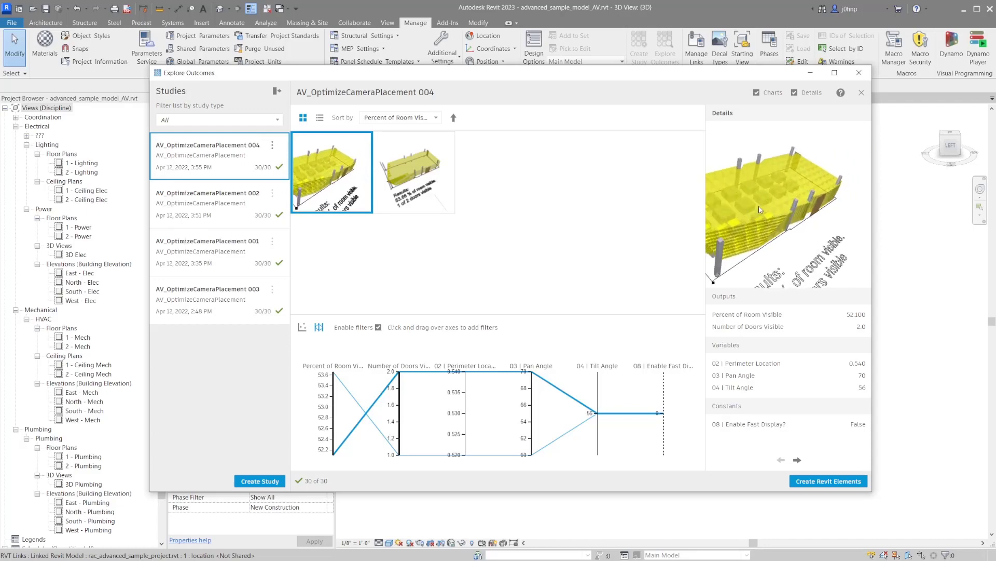
- Move the outcomes window aside, orbit the building model, then reposition the window
drag(709, 74, 233, 62)
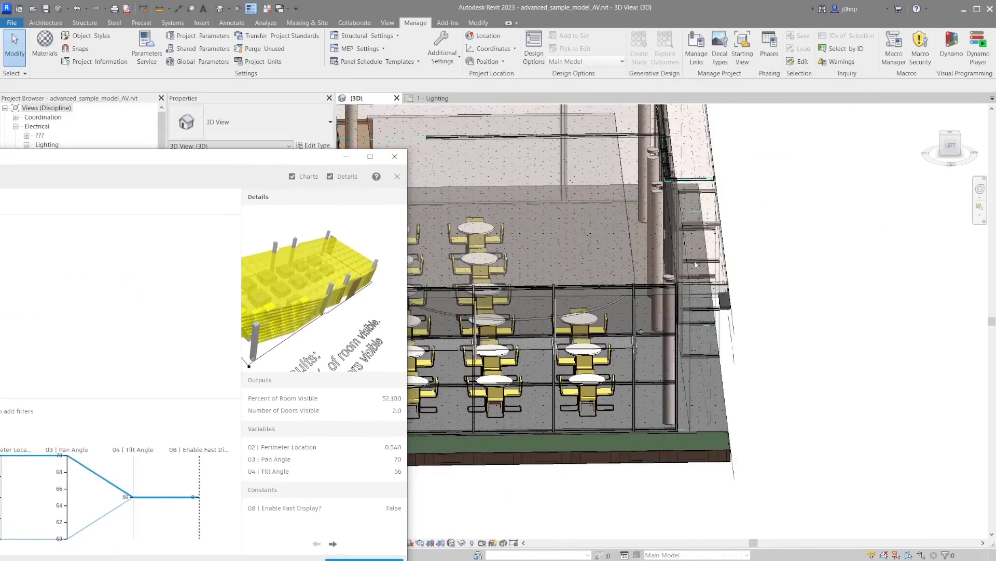
mouse_move(793, 276)
shift+middle_down()
mouse_move(695, 328)
mouse_move(685, 273)
shift+middle_up()
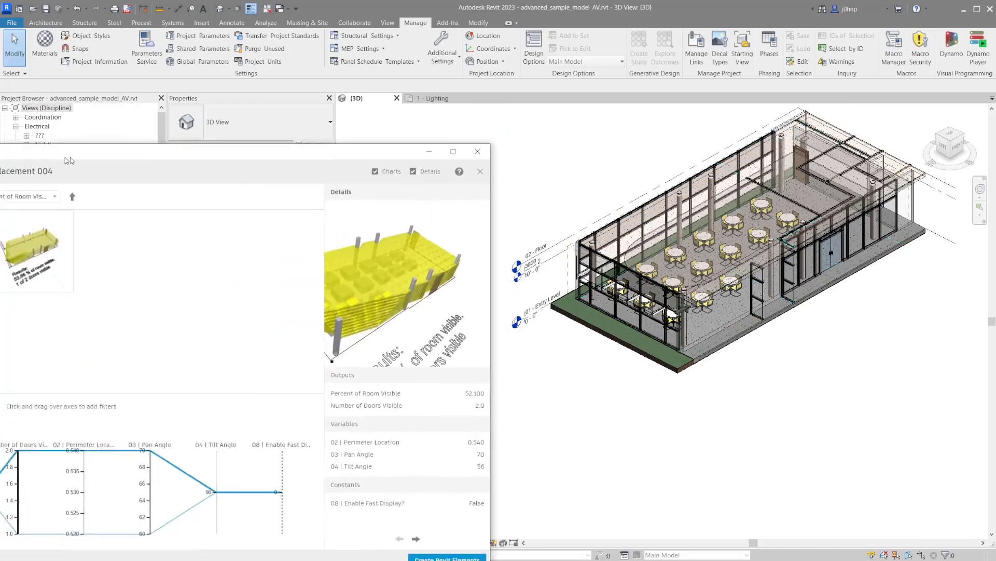
key(alt+Tab)
mouse_move(582, 224)
mouse_down()
mouse_move(639, 206)
mouse_move(642, 221)
mouse_move(607, 220)
mouse_move(590, 244)
mouse_up()
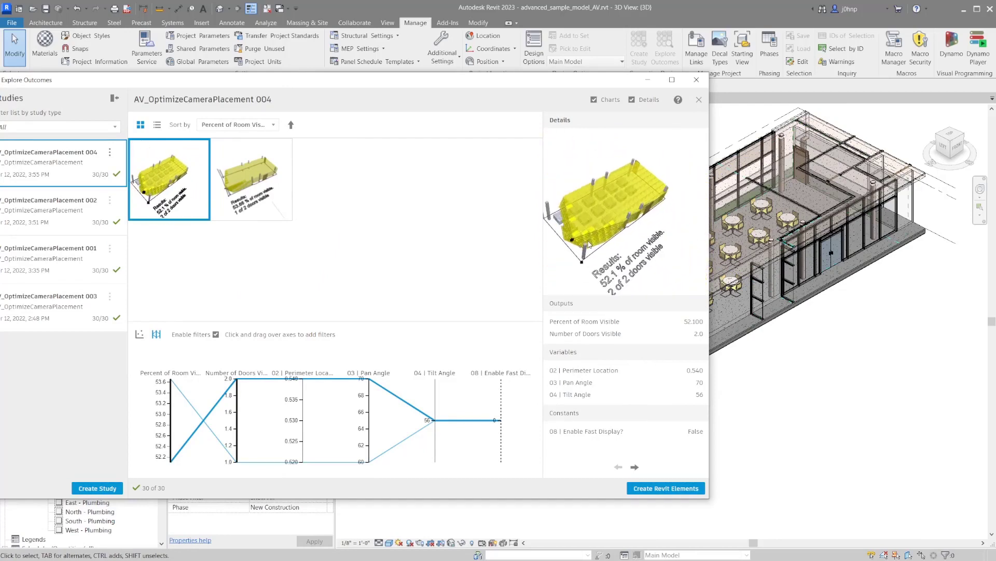
drag(551, 84, 617, 82)
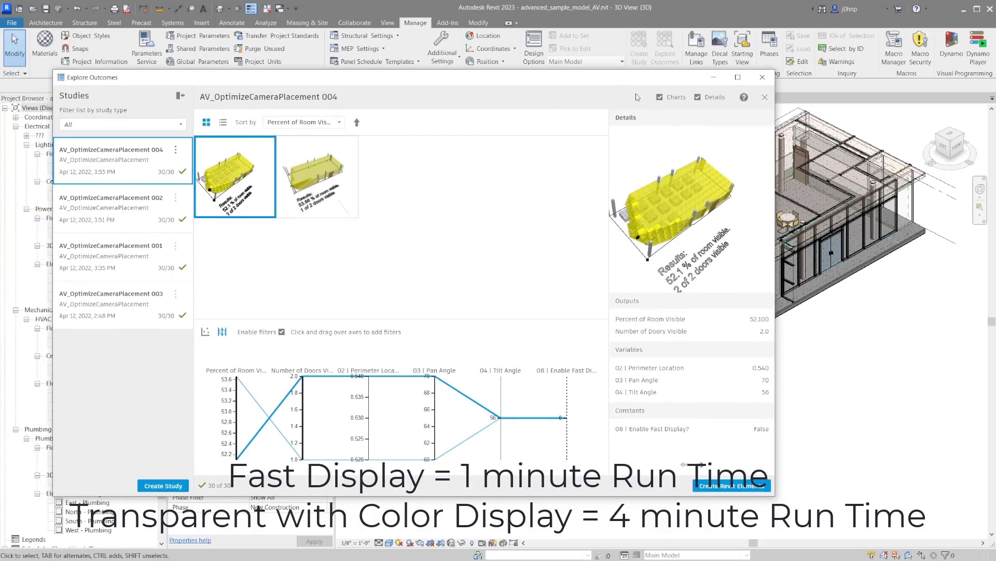
drag(633, 84, 636, 85)
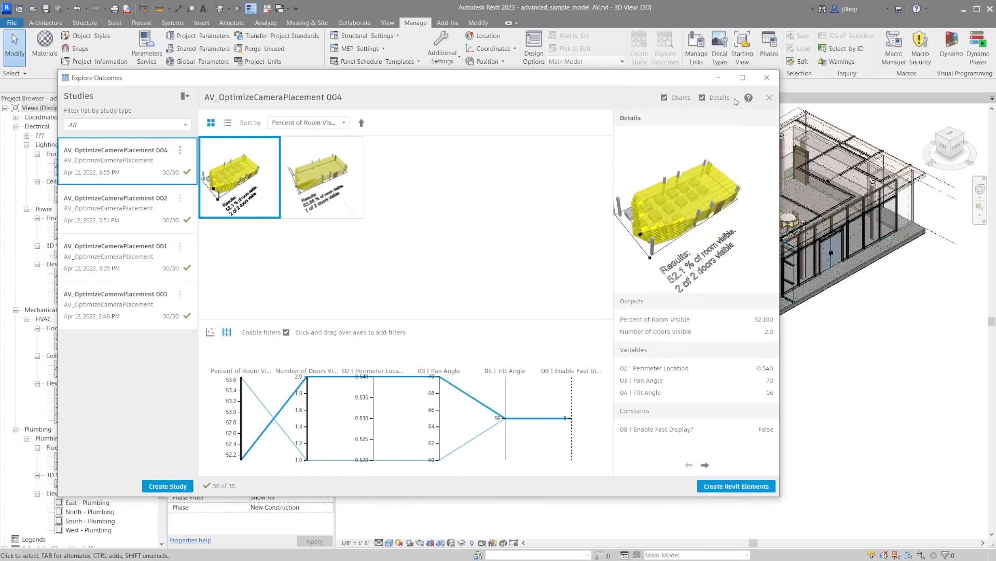
- Close the outcomes, select the corner SecurityCamera, and orbit to view it by the wall
click(767, 78)
scroll(673, 307, up, 3)
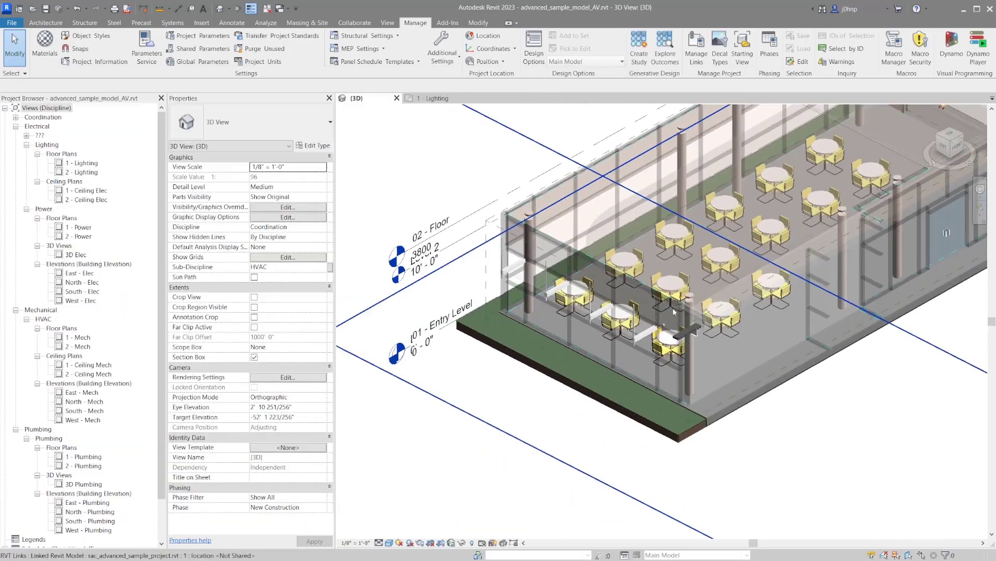
scroll(673, 308, up, 4)
scroll(669, 322, up, 3)
click(652, 342)
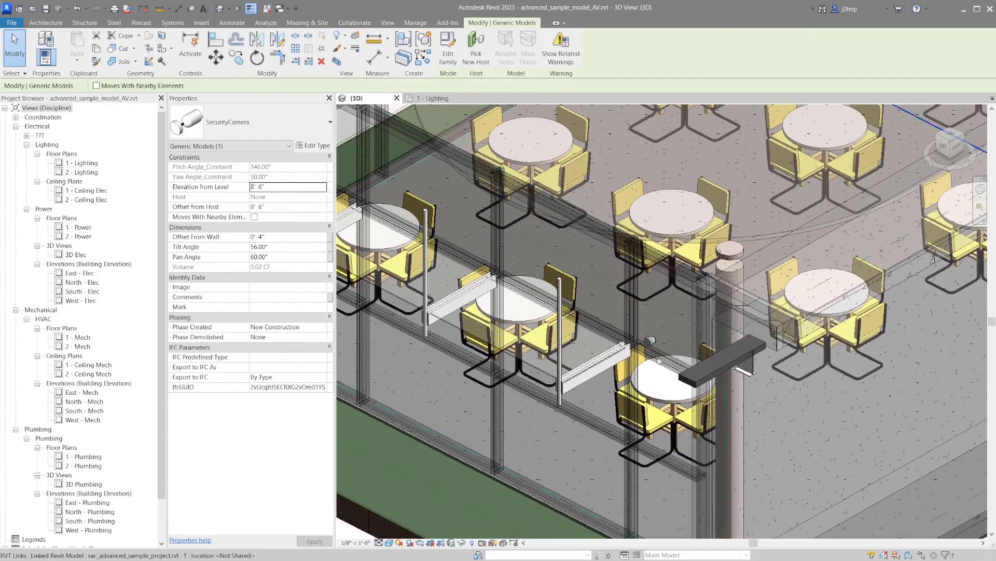
mouse_move(659, 359)
shift+middle_down()
mouse_move(574, 343)
mouse_move(559, 257)
shift+middle_up()
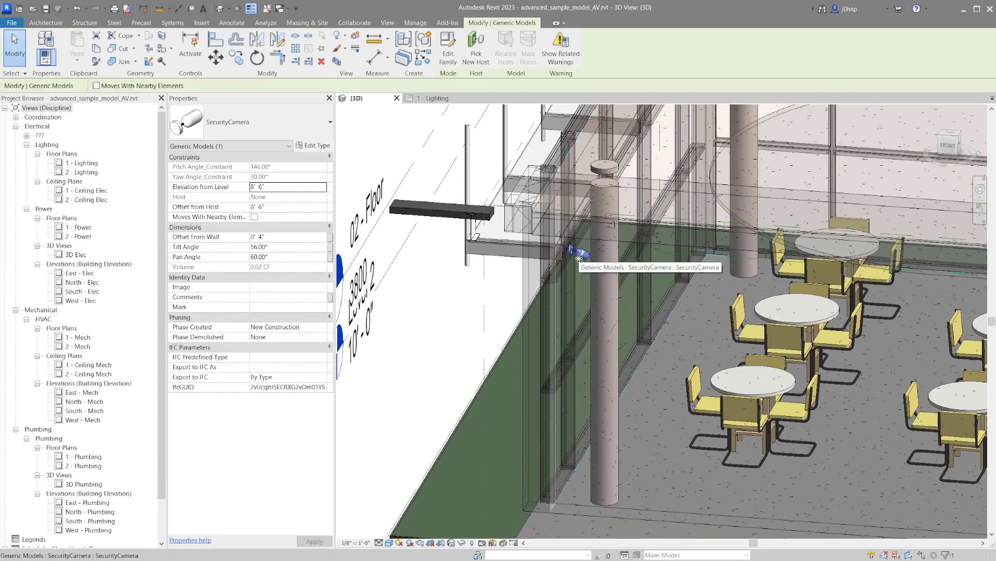
scroll(599, 257, down, 3)
scroll(600, 258, up, 1)
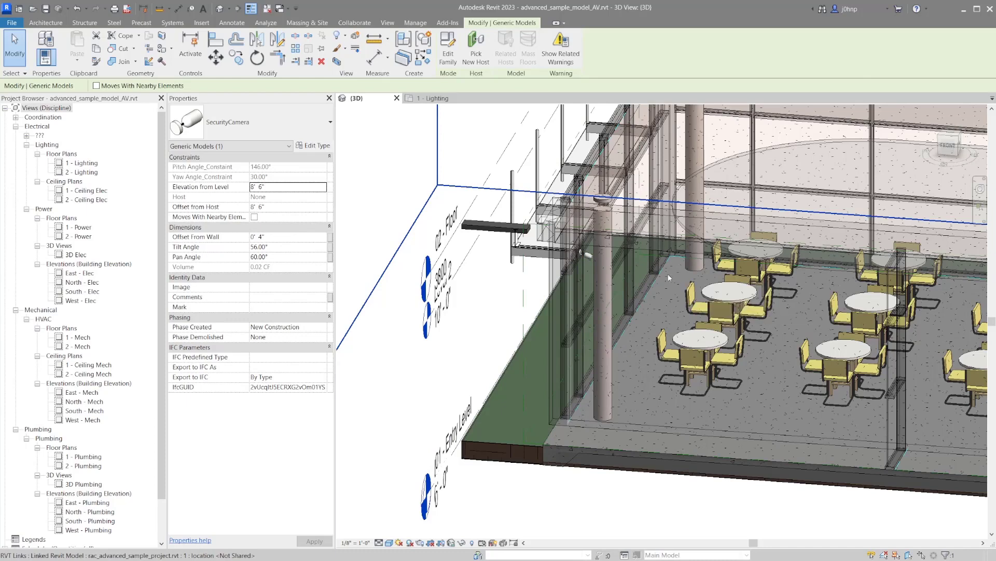
scroll(672, 275, down, 2)
scroll(600, 258, up, 3)
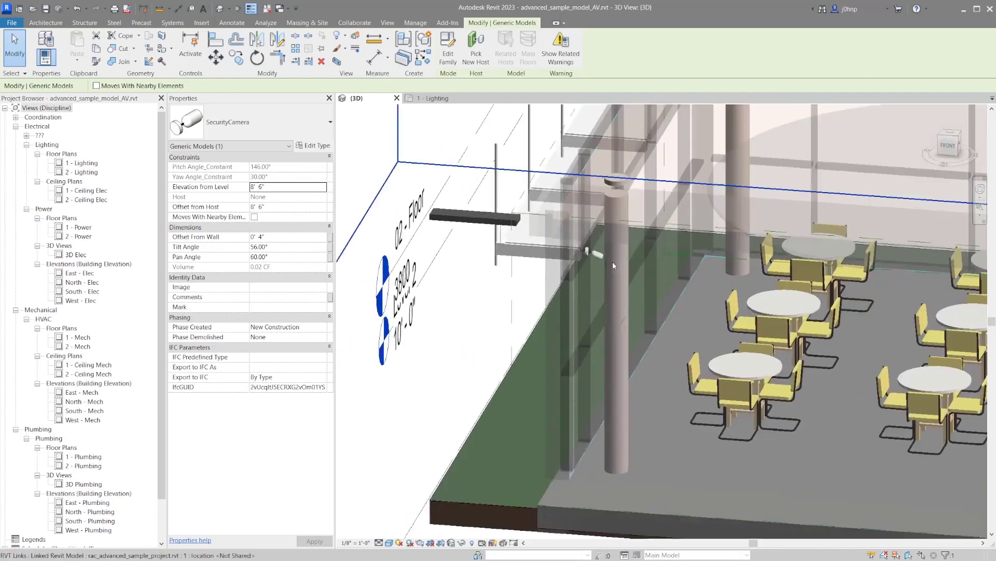
scroll(606, 261, up, 3)
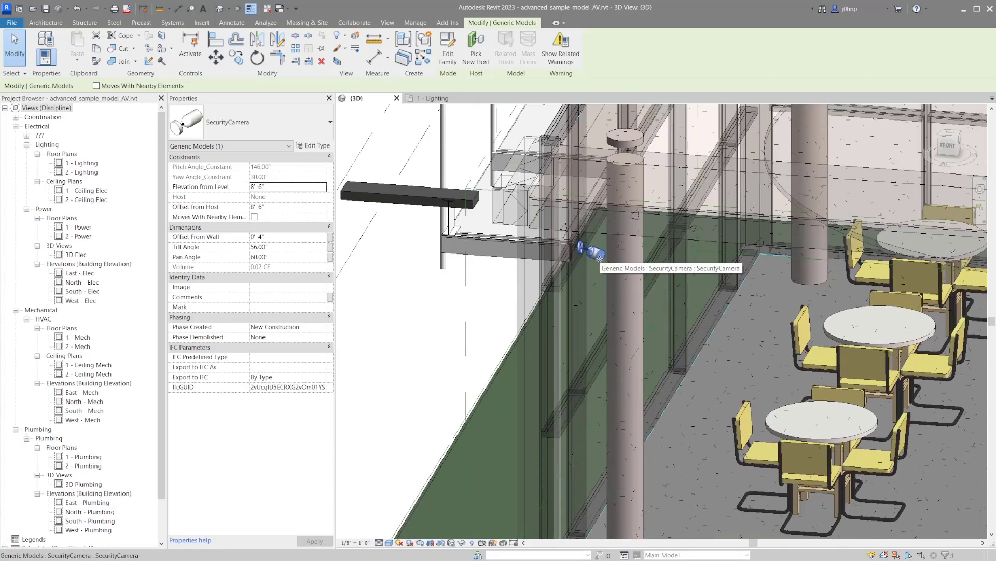
scroll(600, 258, down, 2)
scroll(607, 273, down, 2)
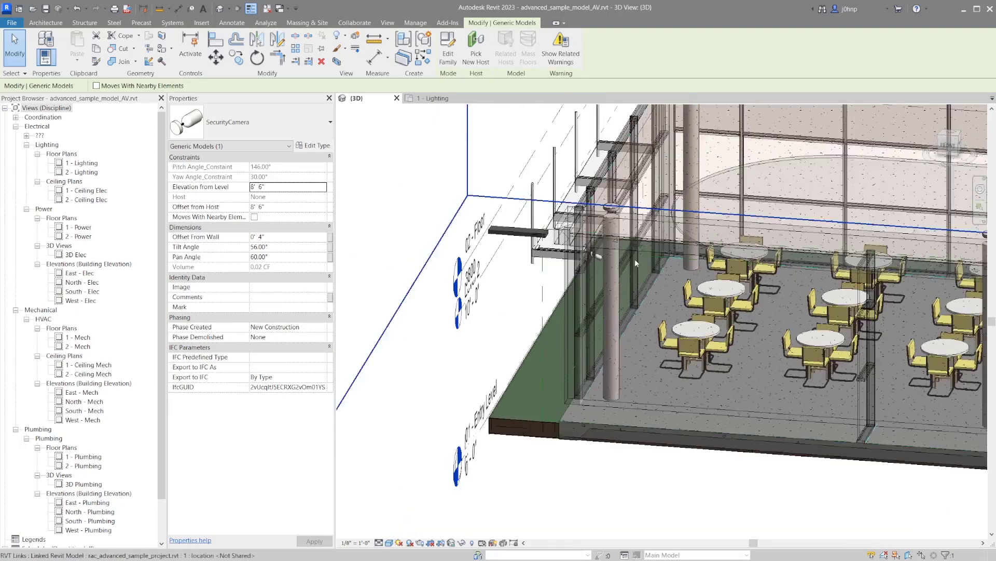
scroll(623, 304, down, 2)
scroll(629, 311, down, 2)
scroll(635, 335, down, 1)
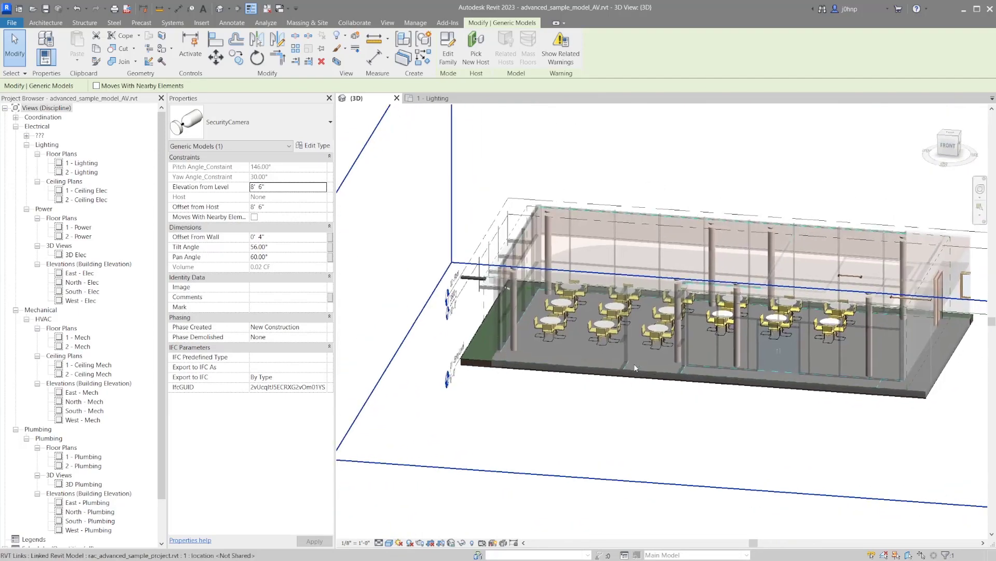